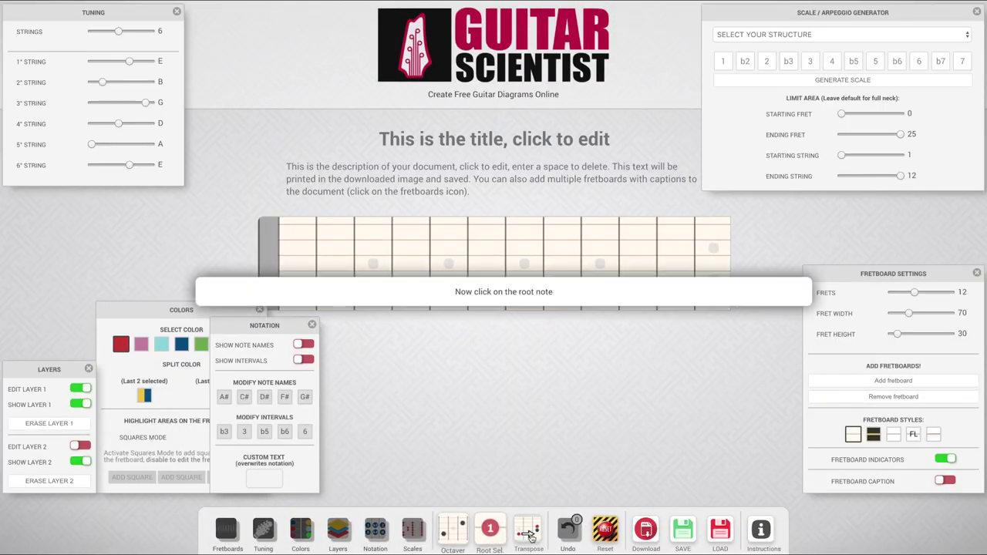
- Bring up the list of saved diagrams available to load
{"action": "left_click", "coordinate": [721, 532]}
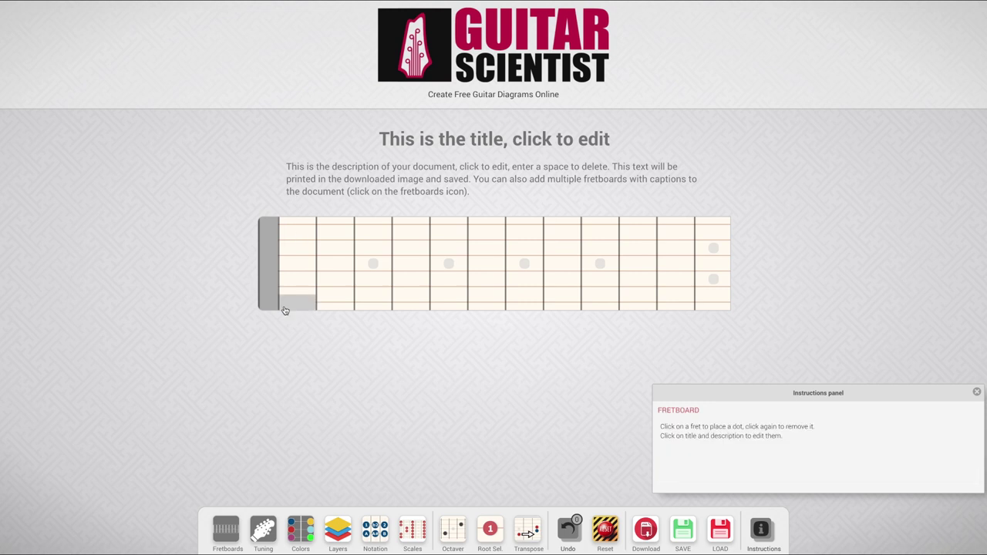
- Dismiss the Instructions panel and place eight red dots forming the G major arpeggio shape
{"action": "left_click", "coordinate": [976, 393]}
{"action": "left_click", "coordinate": [378, 303]}
{"action": "left_click", "coordinate": [390, 286]}
{"action": "left_click", "coordinate": [372, 271]}
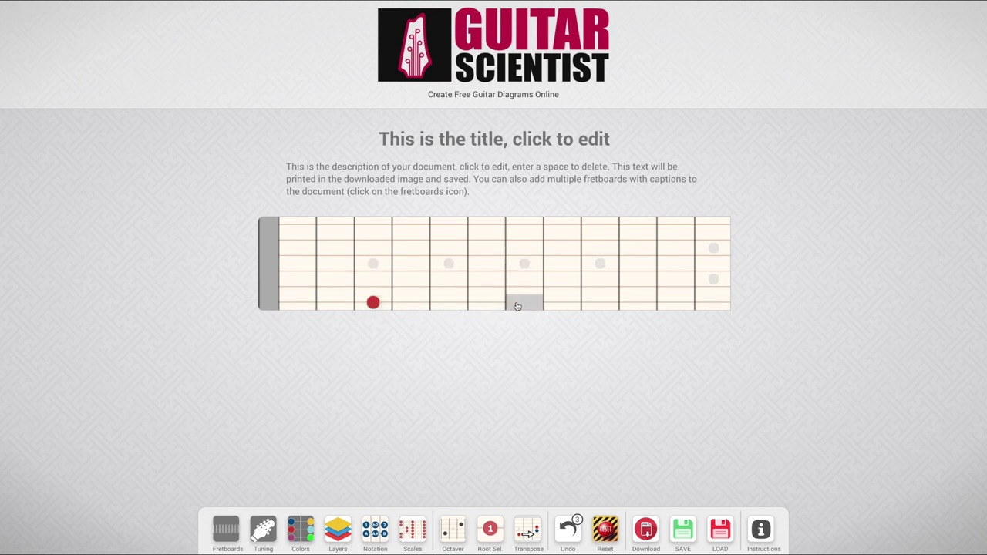
{"action": "left_click", "coordinate": [449, 270]}
{"action": "left_click", "coordinate": [411, 256]}
{"action": "left_click", "coordinate": [373, 240]}
{"action": "left_click", "coordinate": [372, 224]}
{"action": "left_click", "coordinate": [524, 225]}
- Retitle the diagram 'G Major Arpeggio' and begin replacing the description with 'Tria'
{"action": "left_click", "coordinate": [494, 139]}
{"action": "key", "text": "ctrl+a"}
{"action": "type", "text": "G Major Arpeggio"}
{"action": "key", "text": "Tab"}
{"action": "key", "text": "ctrl+a"}
{"action": "type", "text": "T"}
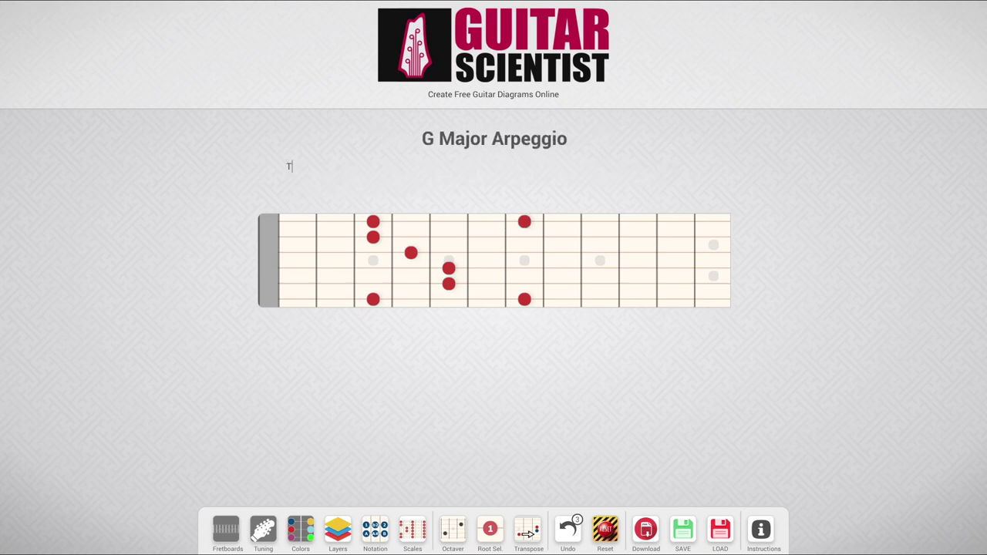
{"action": "type", "text": "riad in the shape of E"}
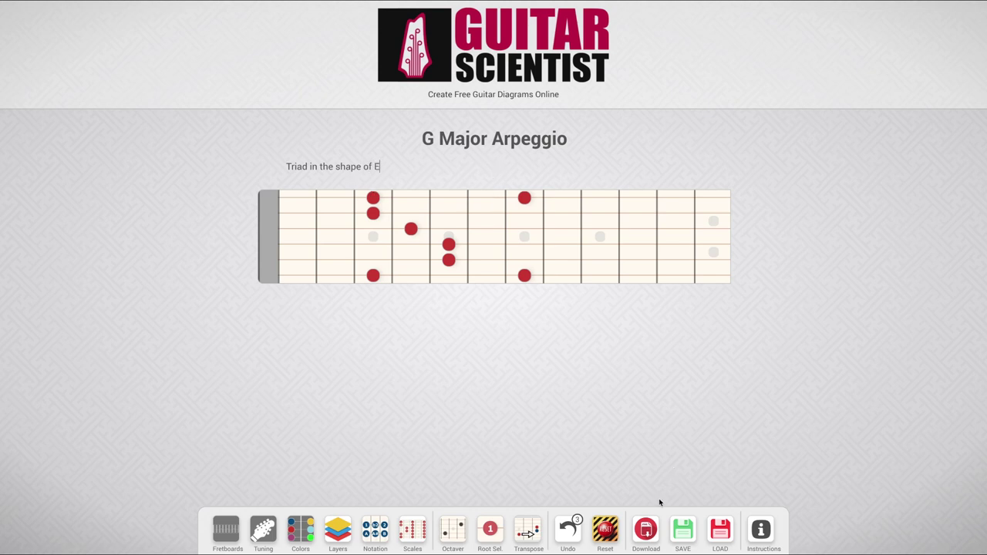
- Download the diagram as a PNG image, then close the image window and the preview
{"action": "left_click", "coordinate": [652, 527]}
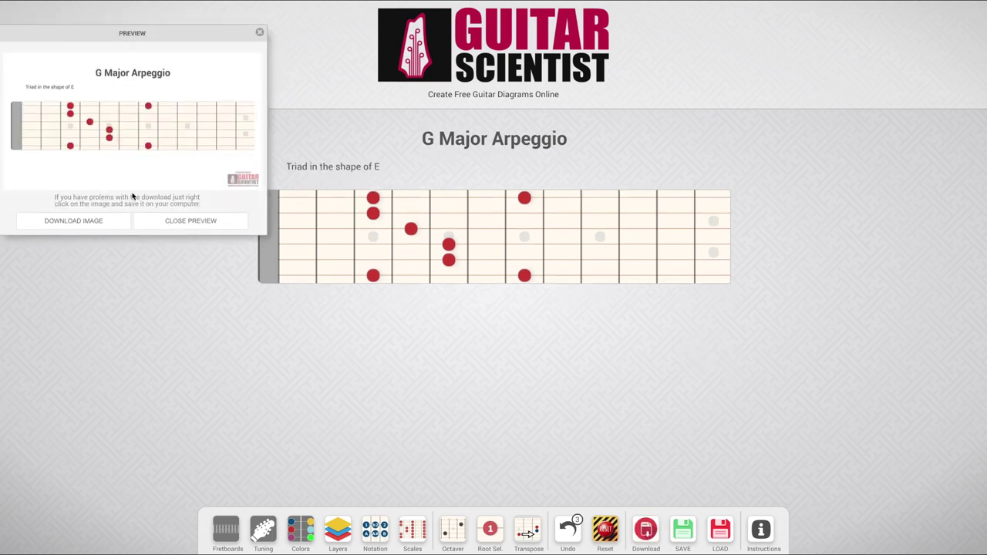
{"action": "left_click", "coordinate": [92, 221]}
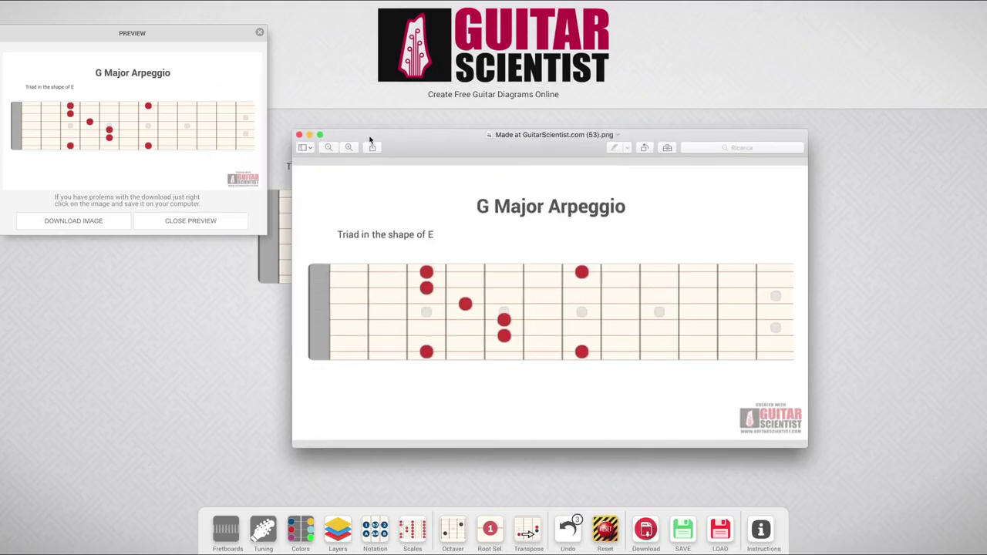
{"action": "left_click", "coordinate": [299, 134]}
{"action": "left_click", "coordinate": [259, 34]}
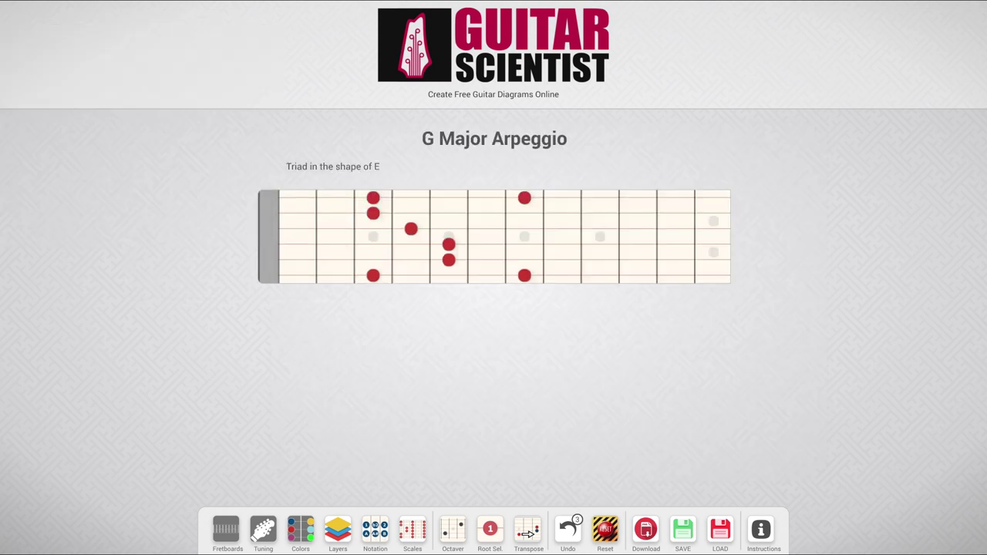
- Save the diagram online after accepting the terms of use, and open a Facebook share post for it
{"action": "left_click", "coordinate": [682, 529]}
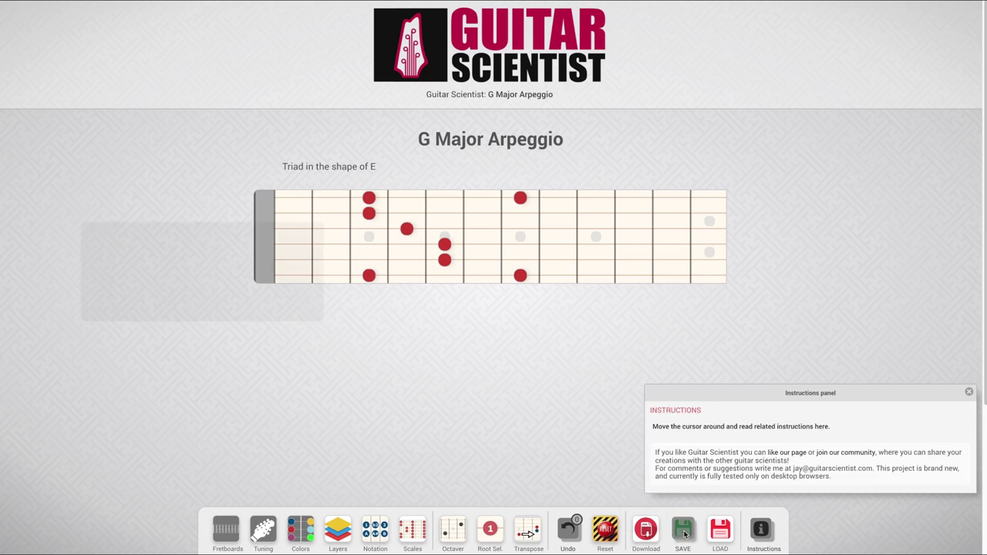
{"action": "left_click", "coordinate": [108, 300]}
{"action": "left_click", "coordinate": [128, 282]}
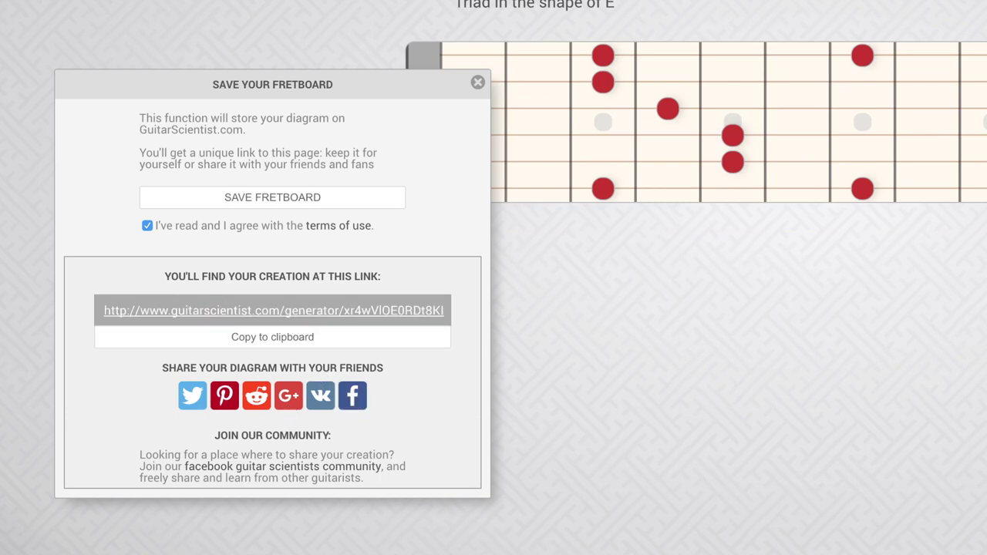
{"action": "left_click", "coordinate": [352, 395]}
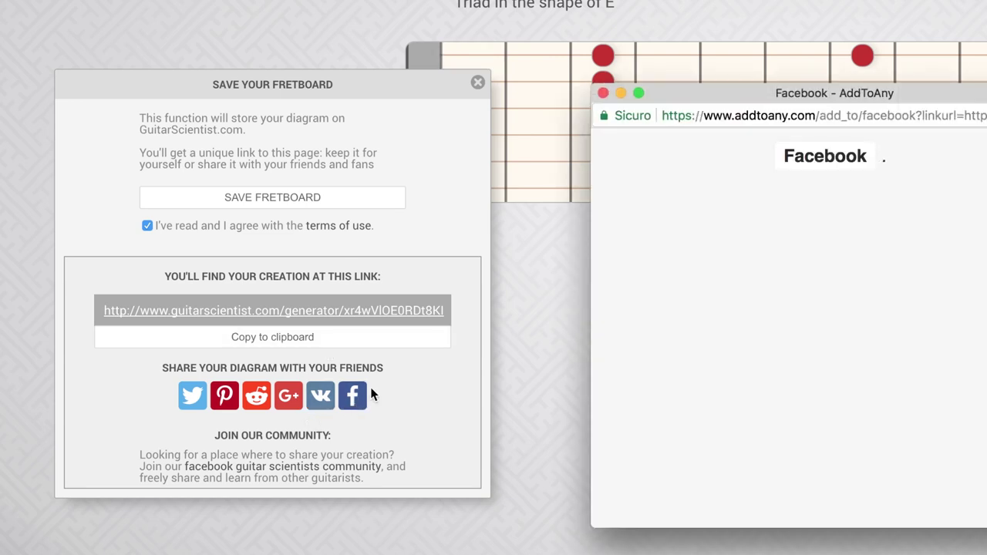
{"action": "left_click_drag", "start_coordinate": [516, 221], "coordinate": [566, 142]}
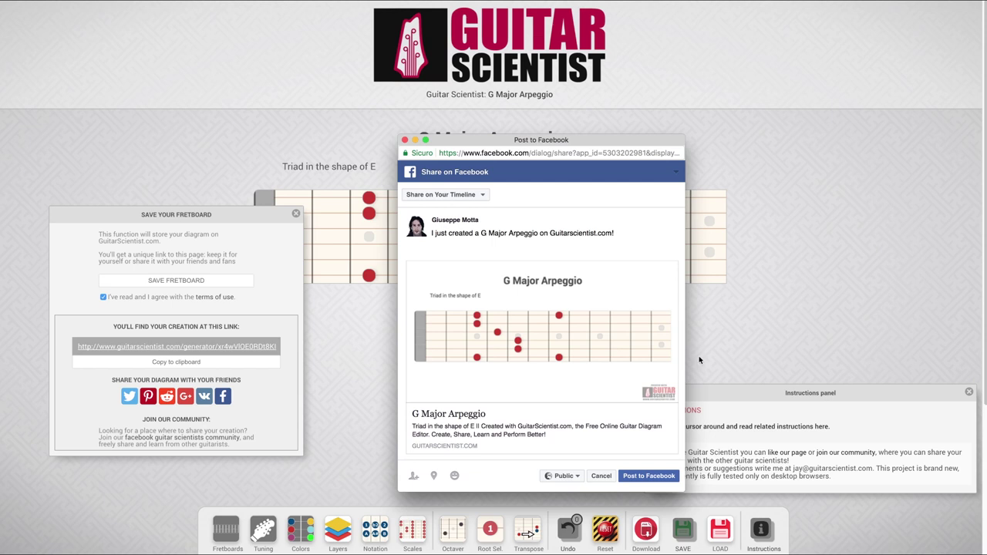
- Post the diagram to Facebook and copy its saved link
{"action": "left_click", "coordinate": [646, 477]}
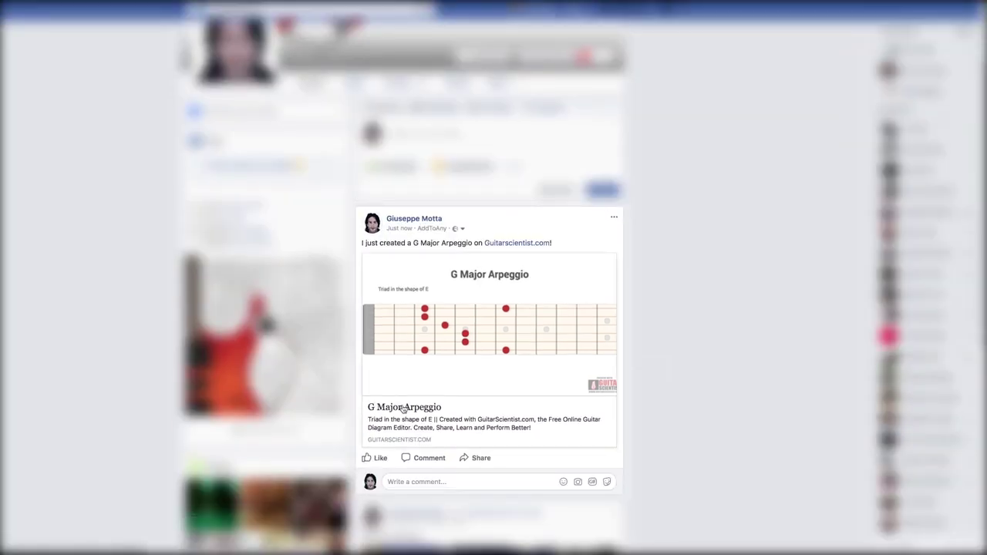
{"action": "left_click", "coordinate": [402, 408]}
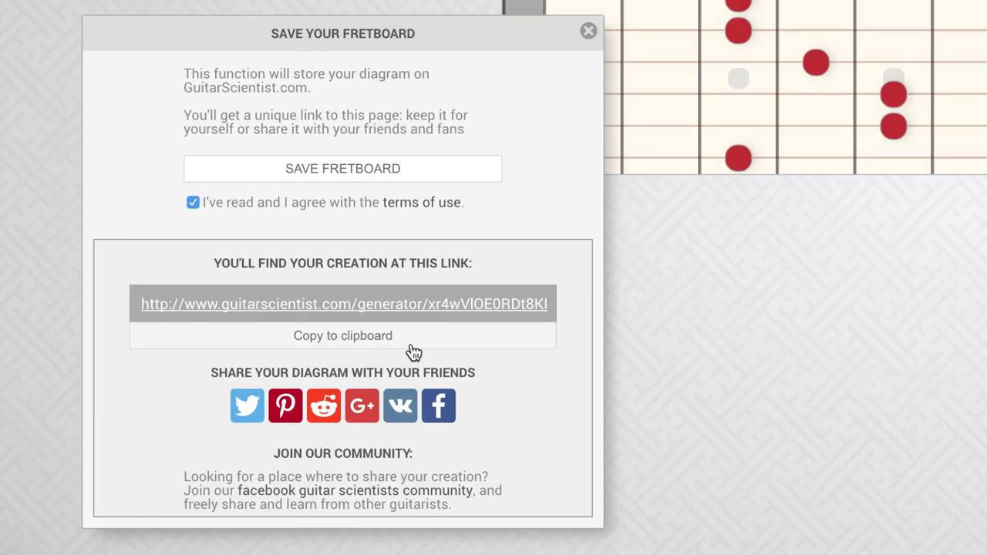
{"action": "left_click", "coordinate": [412, 347]}
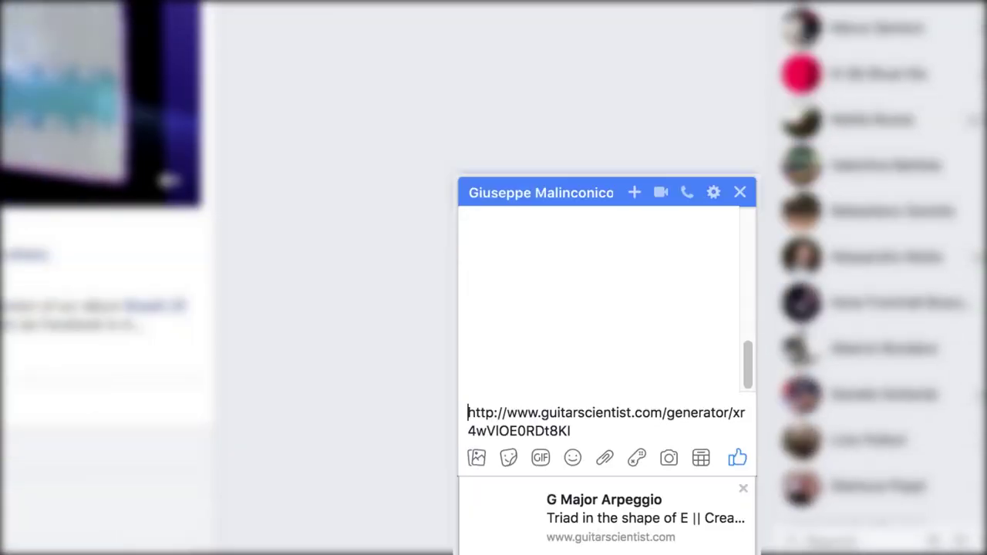
- Send the link in a chat message with the greeting 'Hey look at this!'
{"action": "type", "text": "Hey"}
{"action": "key", "text": "shift+Return"}
{"action": "key", "text": "Left"}
{"action": "type", "text": "look at this!"}
{"action": "key", "text": "Return"}
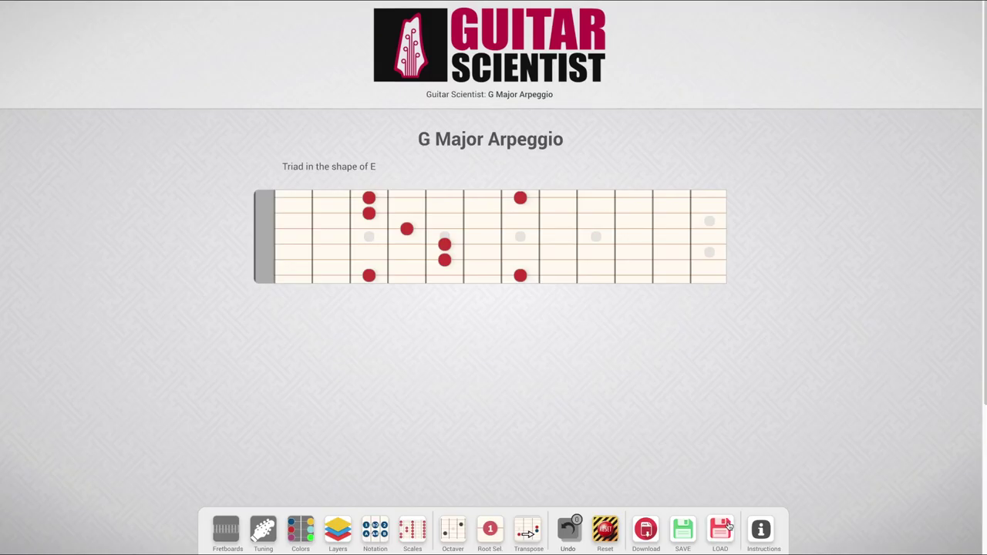
- Open Recent Savings and load the saved Altered Diminished diagram
{"action": "left_click", "coordinate": [728, 527]}
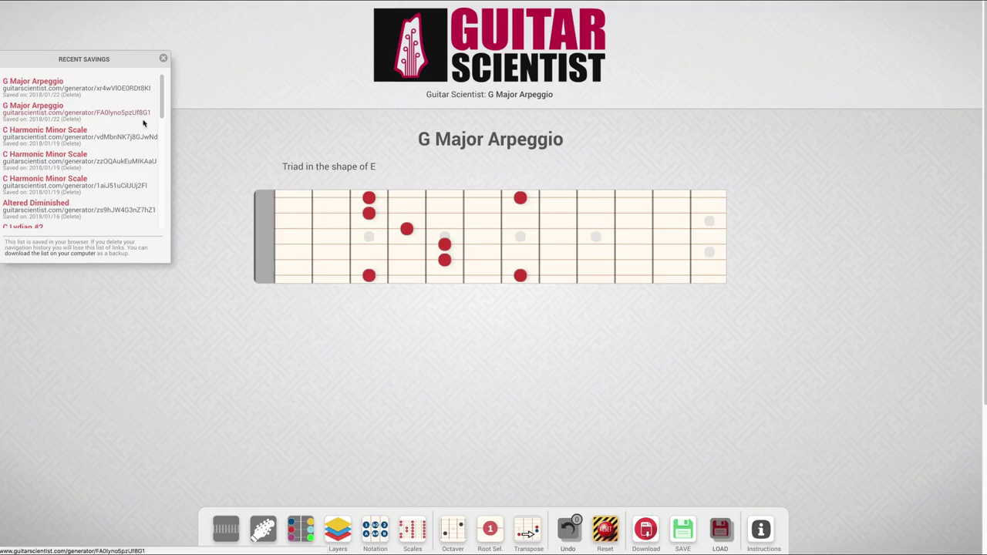
{"action": "left_click", "coordinate": [35, 89]}
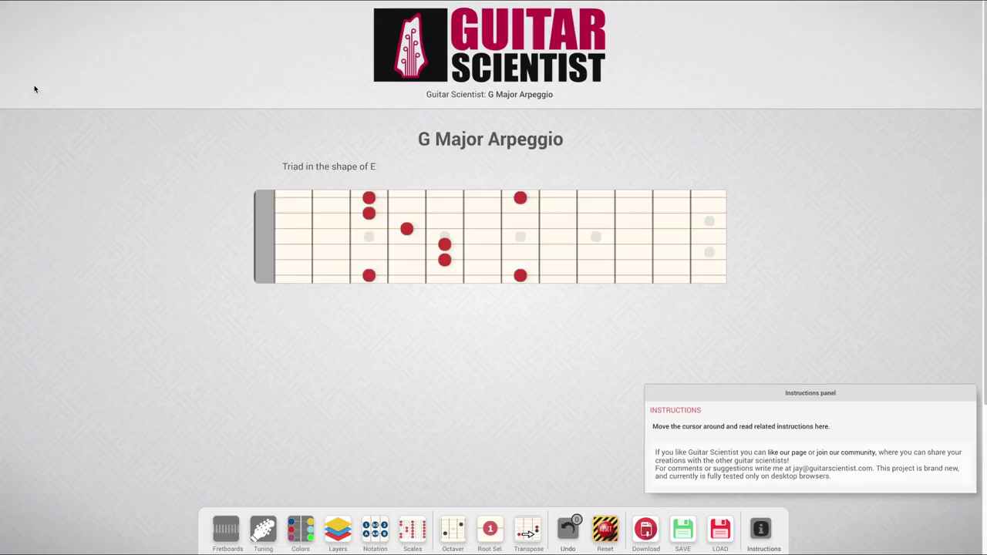
{"action": "left_click", "coordinate": [719, 529]}
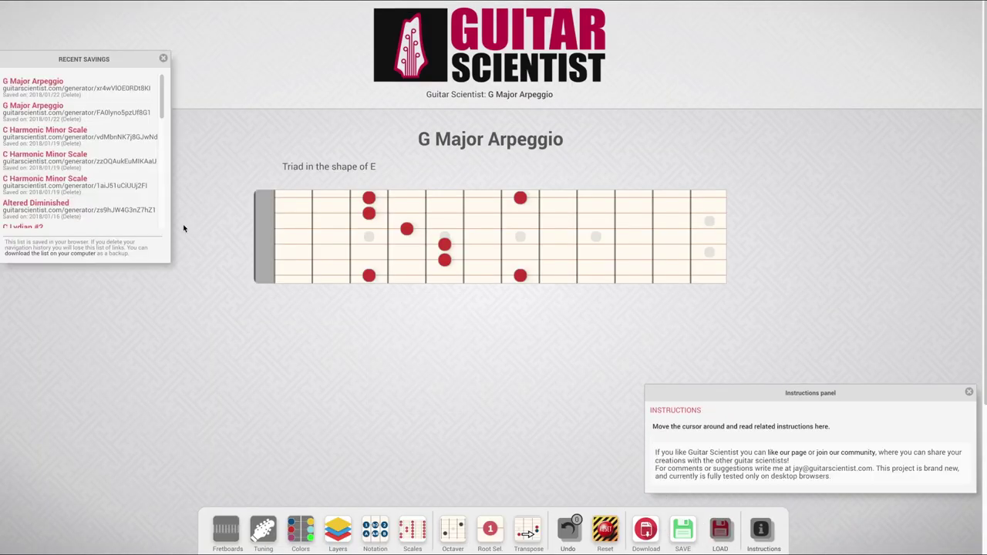
{"action": "left_click", "coordinate": [73, 210]}
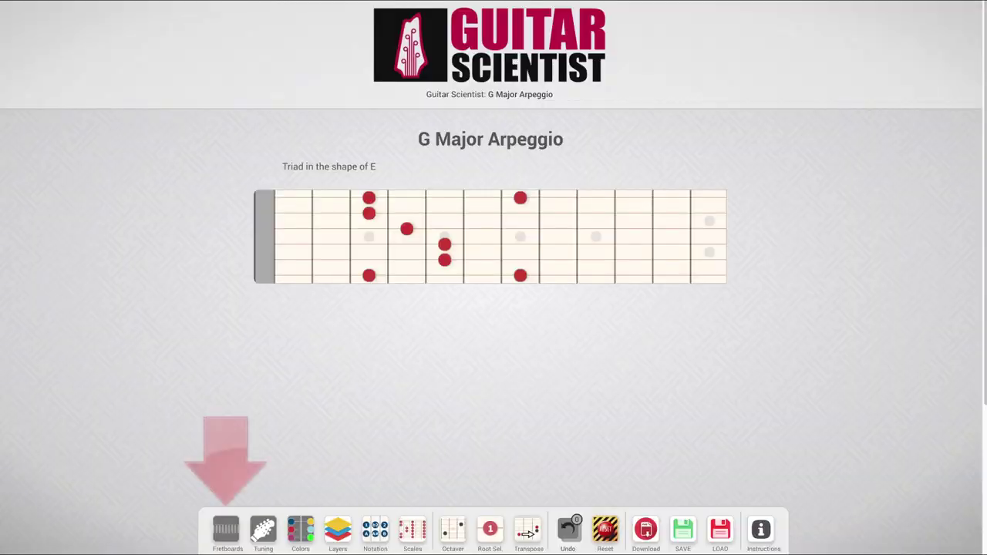
- Show the fretboard settings, currently 12 frets, width 70 and height 30
{"action": "left_click", "coordinate": [225, 527]}
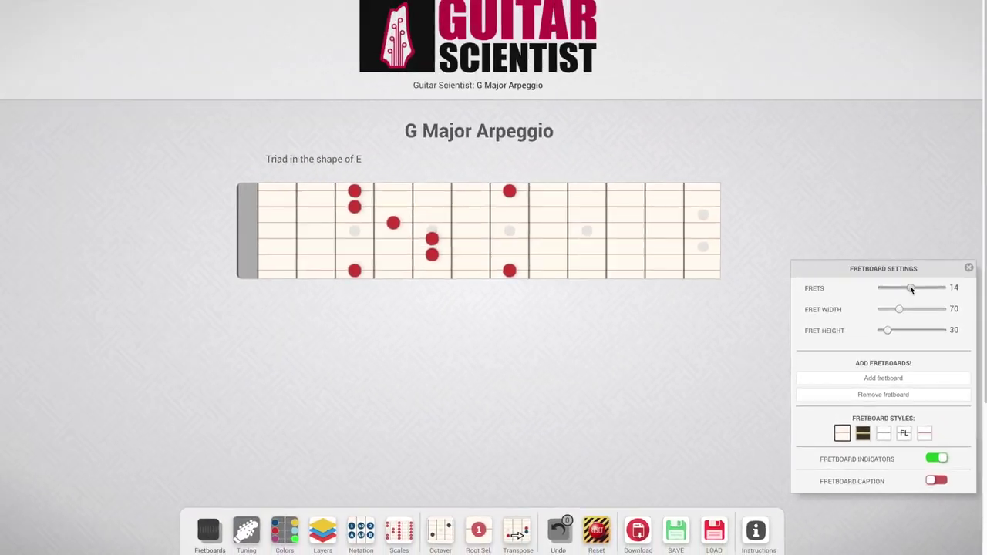
- Experiment with the frets, fret width and fret height sliders, ending at 12 frets, width 79, height 39
{"action": "left_click_drag", "start_coordinate": [836, 105], "coordinate": [862, 108]}
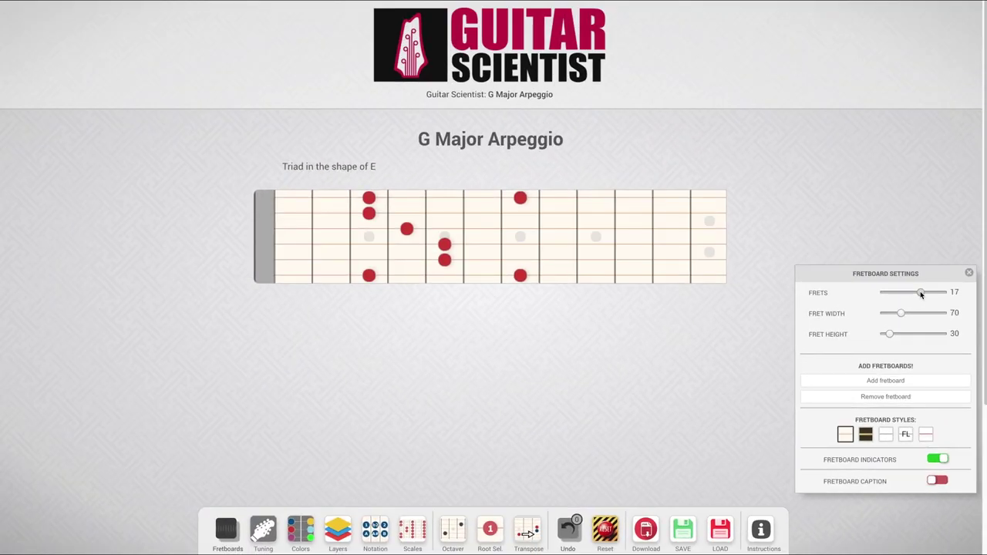
{"action": "left_click_drag", "start_coordinate": [928, 292], "coordinate": [930, 295]}
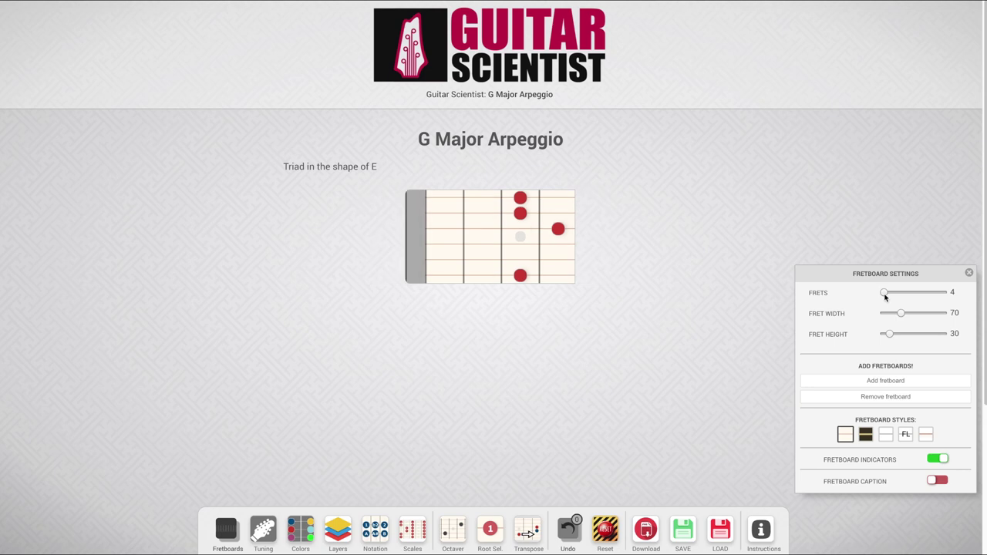
{"action": "left_click_drag", "start_coordinate": [893, 293], "coordinate": [903, 294]}
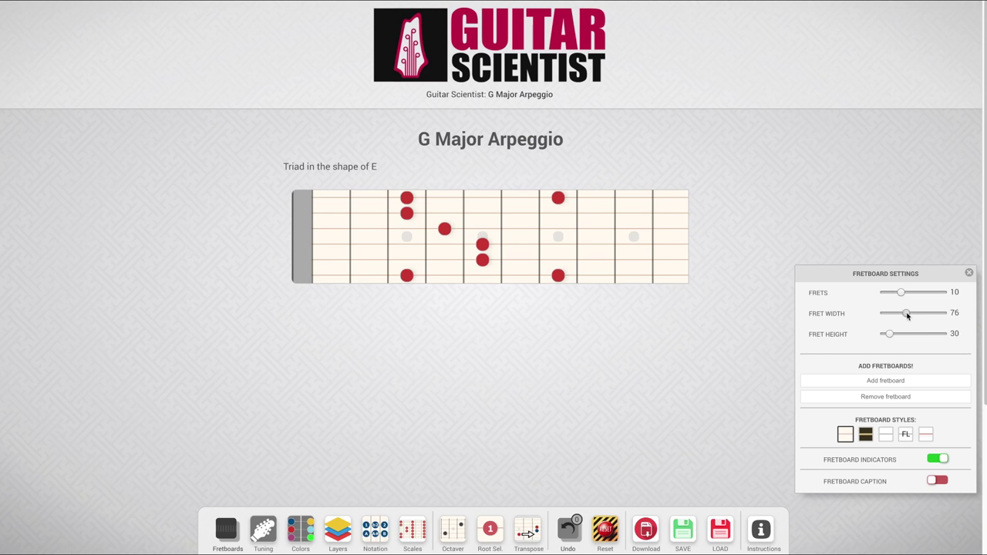
{"action": "left_click_drag", "start_coordinate": [919, 315], "coordinate": [922, 323]}
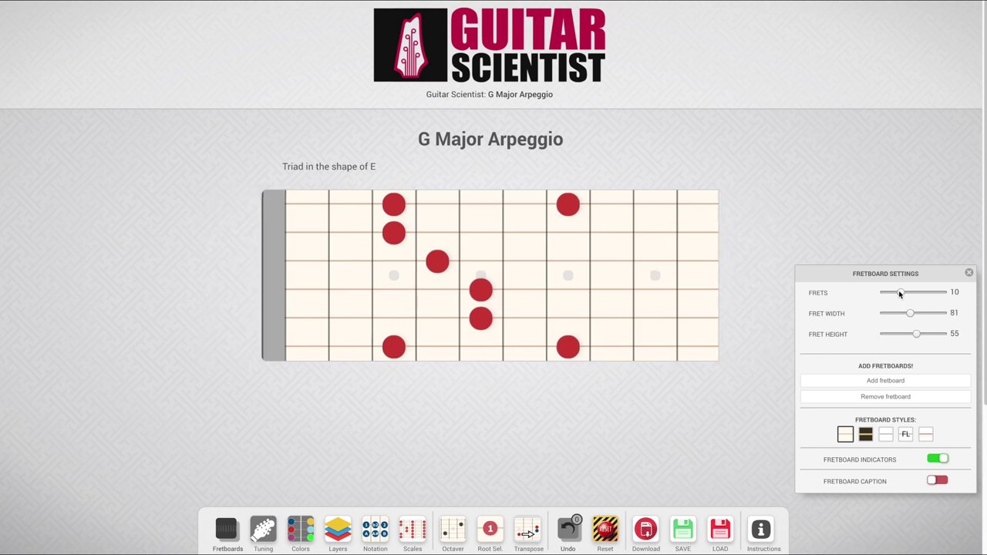
{"action": "left_click_drag", "start_coordinate": [899, 292], "coordinate": [883, 292]}
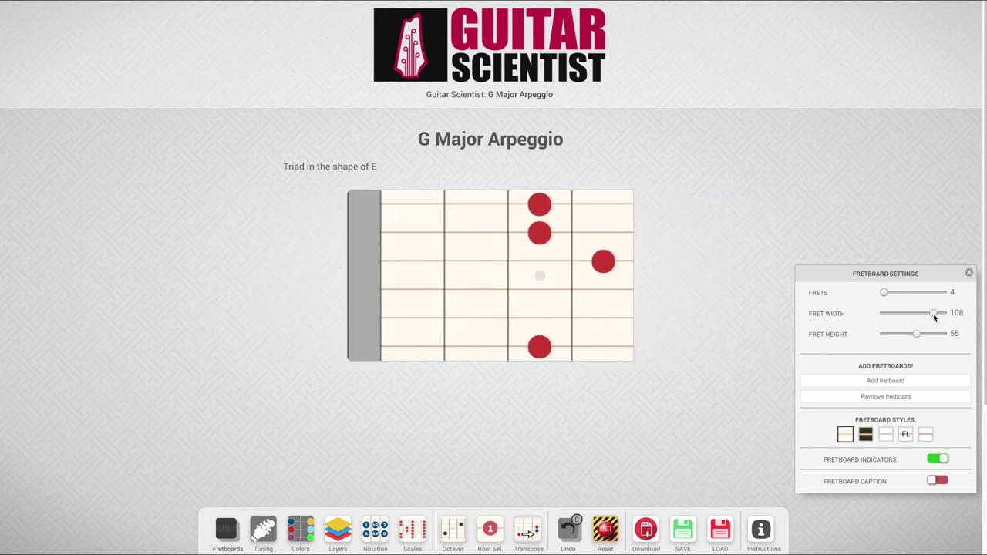
{"action": "left_click_drag", "start_coordinate": [934, 314], "coordinate": [884, 298]}
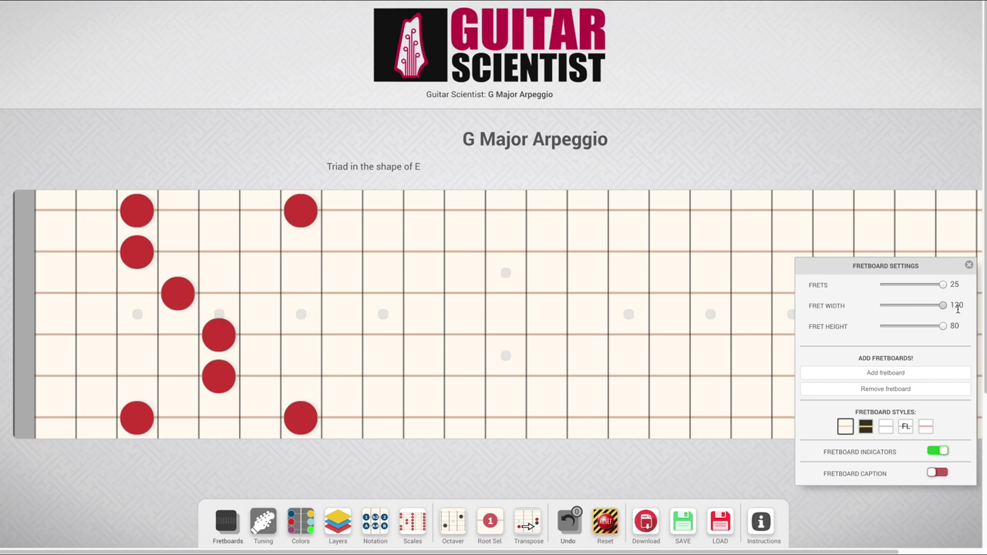
- Download a test PNG of the diagram and zoom into the downloaded image
{"action": "left_click", "coordinate": [646, 521]}
{"action": "left_click", "coordinate": [73, 149]}
{"action": "left_click", "coordinate": [280, 176]}
{"action": "left_click", "coordinate": [280, 176]}
{"action": "left_click", "coordinate": [280, 177]}
{"action": "left_click", "coordinate": [280, 176]}
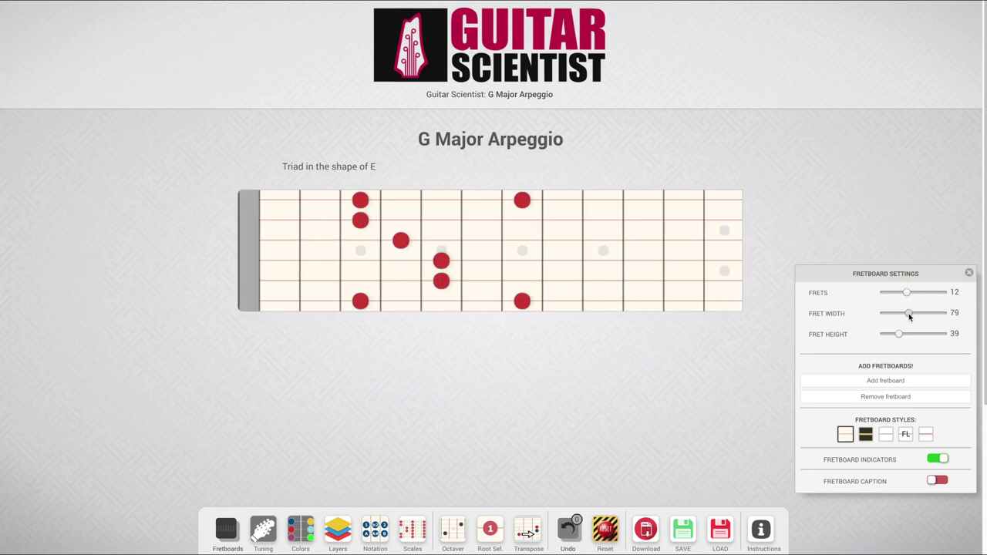
- Add a second fretboard below the first, removing an extra third one
{"action": "left_click", "coordinate": [869, 378]}
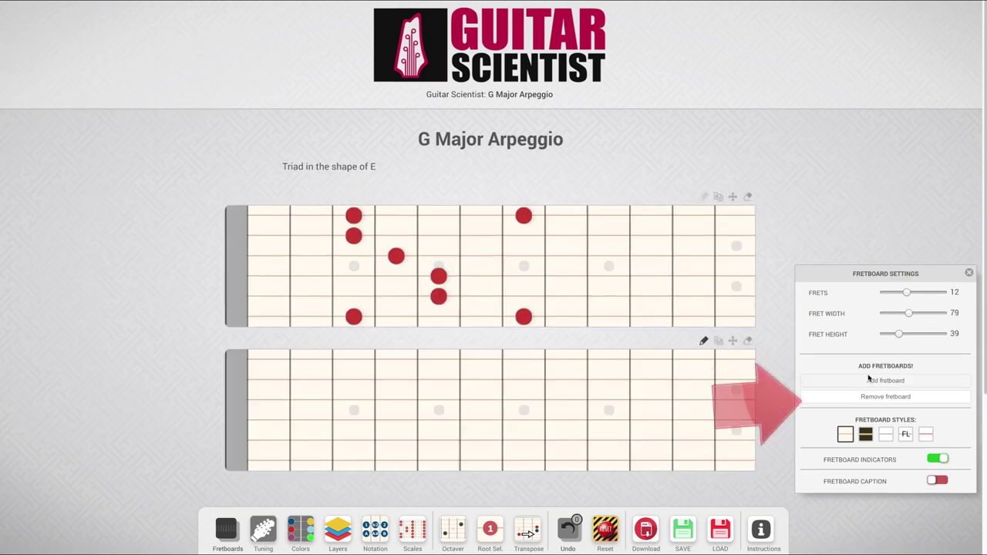
{"action": "left_click", "coordinate": [865, 380]}
{"action": "scroll", "coordinate": [774, 391], "scroll_direction": "down", "scroll_amount": 2}
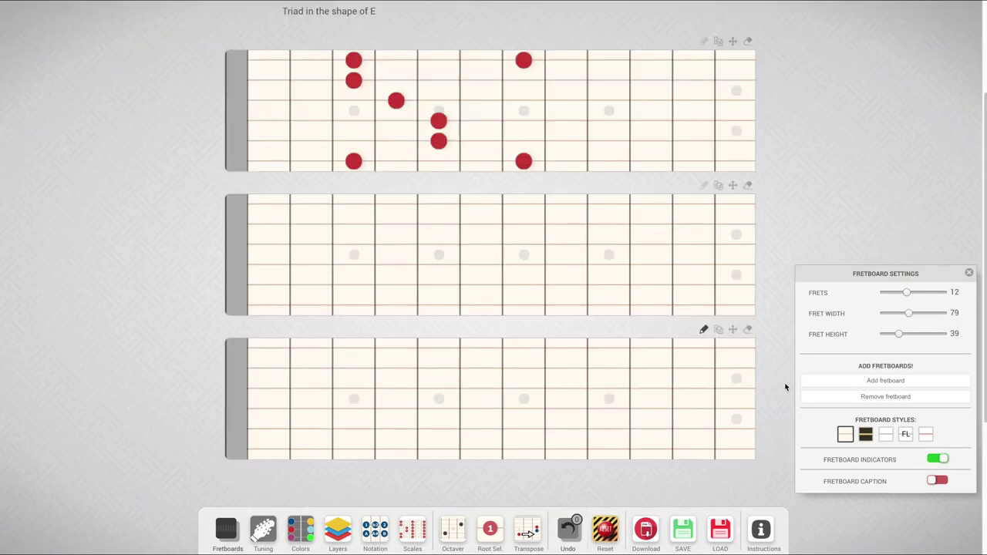
{"action": "left_click", "coordinate": [854, 395]}
- Try the dark wood, white, FL and red-string styles, then return to the cream fretboard style
{"action": "left_click", "coordinate": [865, 437]}
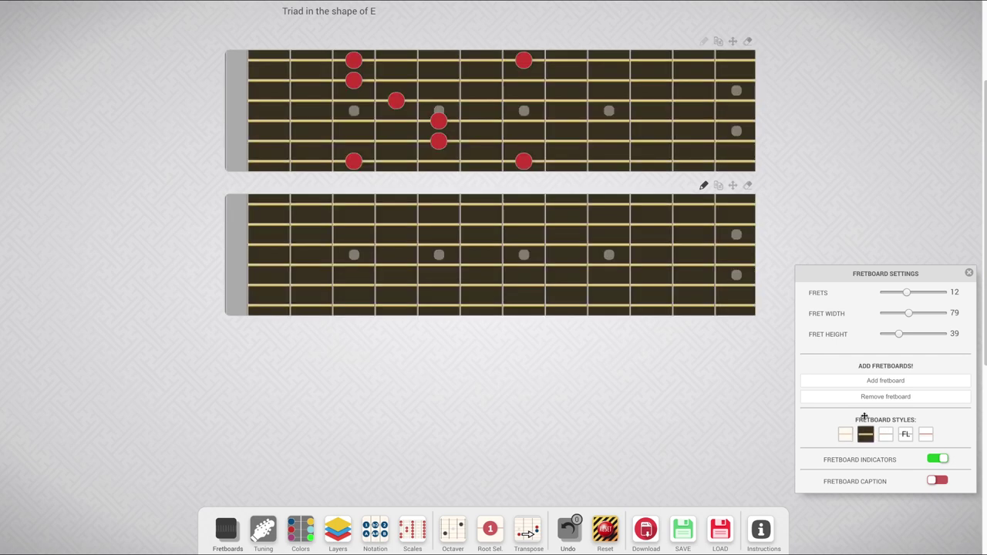
{"action": "left_click", "coordinate": [886, 435]}
{"action": "left_click", "coordinate": [907, 437]}
{"action": "left_click", "coordinate": [926, 435]}
{"action": "left_click", "coordinate": [848, 436]}
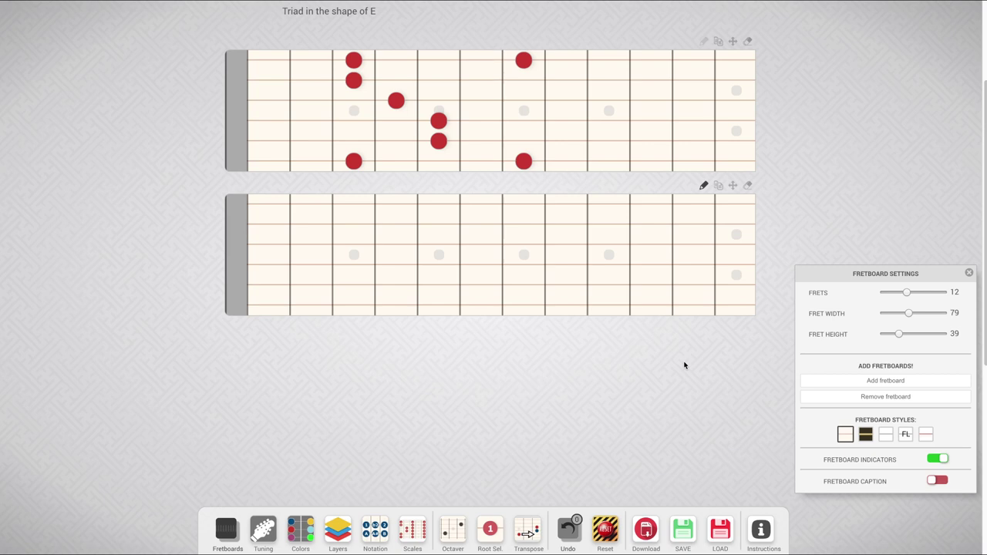
- Toggle the fret marker dots off and back on, and turn on caption bars under the fretboards
{"action": "scroll", "coordinate": [684, 365], "scroll_direction": "up", "scroll_amount": 2}
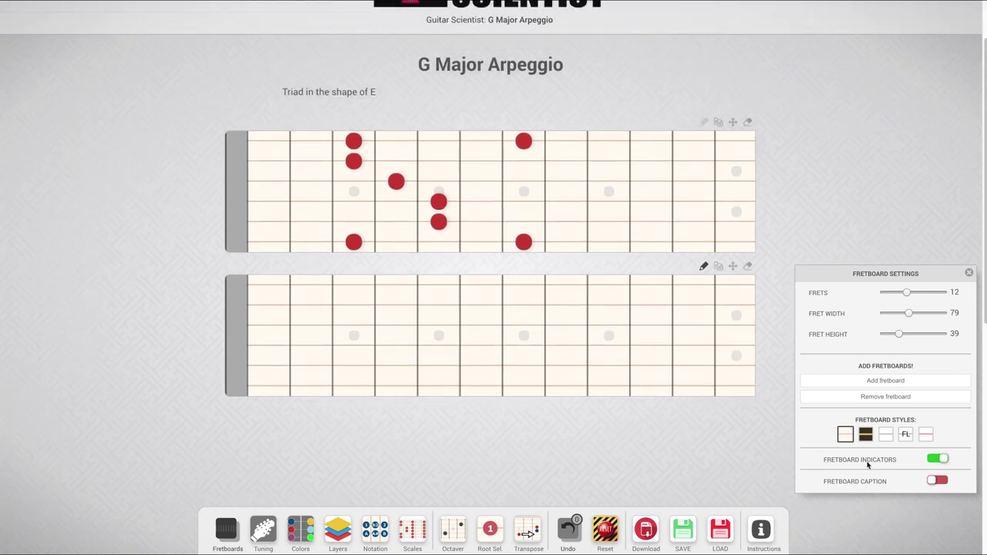
{"action": "left_click", "coordinate": [932, 461]}
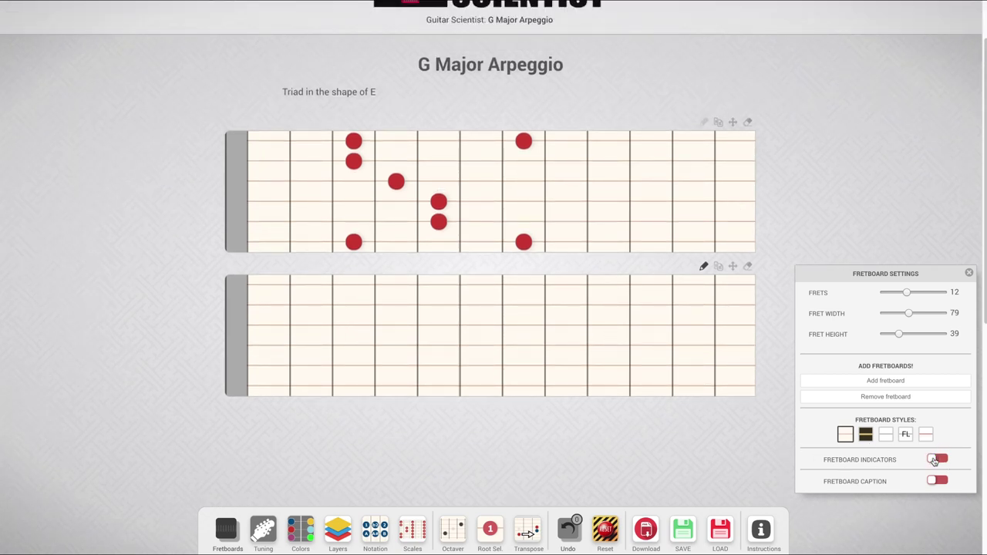
{"action": "left_click", "coordinate": [933, 461]}
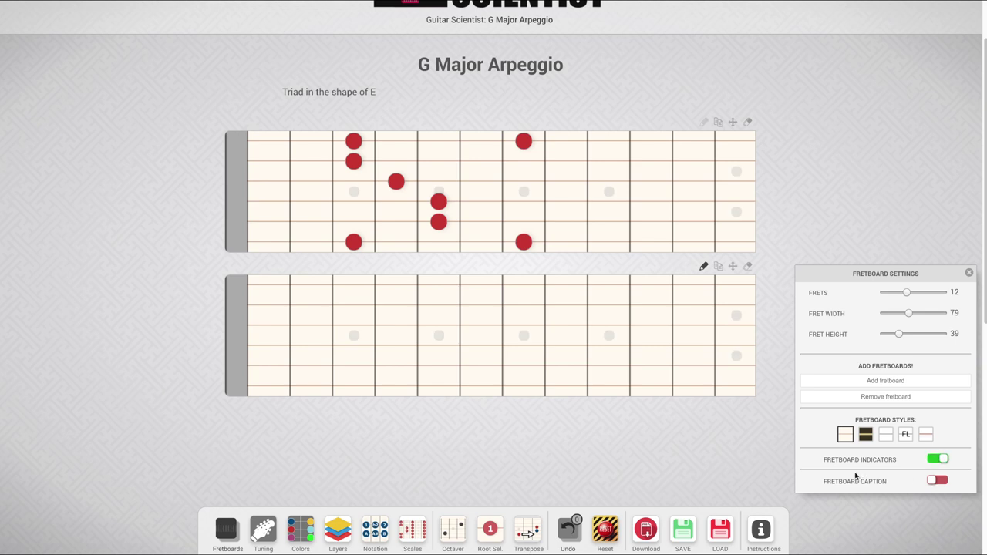
{"action": "left_click", "coordinate": [936, 481]}
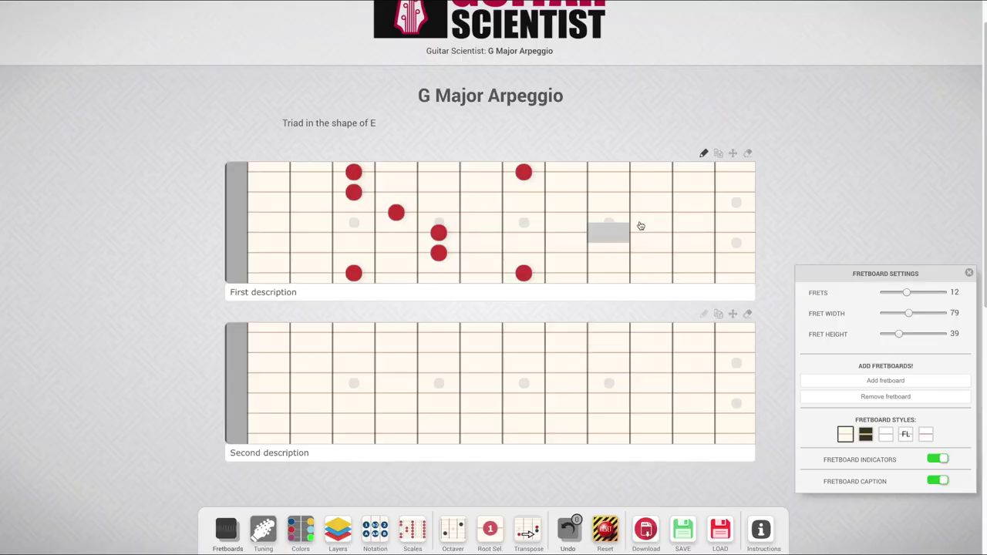
- Place and remove test dots on the top fretboard, leaving it unchanged
{"action": "left_click", "coordinate": [608, 232]}
{"action": "left_click", "coordinate": [650, 212]}
{"action": "left_click", "coordinate": [608, 232]}
{"action": "left_click", "coordinate": [650, 212]}
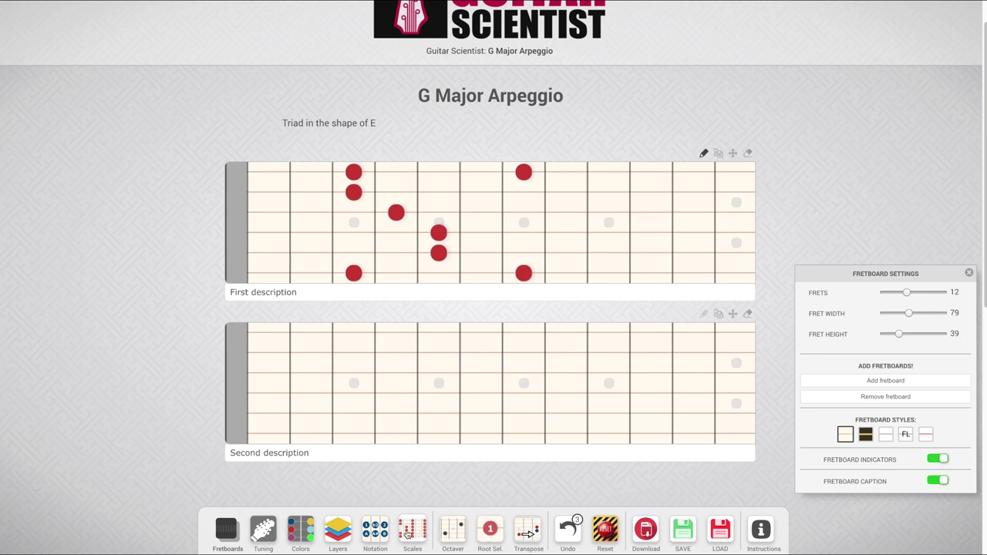
- Try transposing the dots up one fret and back down, then close the Transposer
{"action": "left_click", "coordinate": [519, 536]}
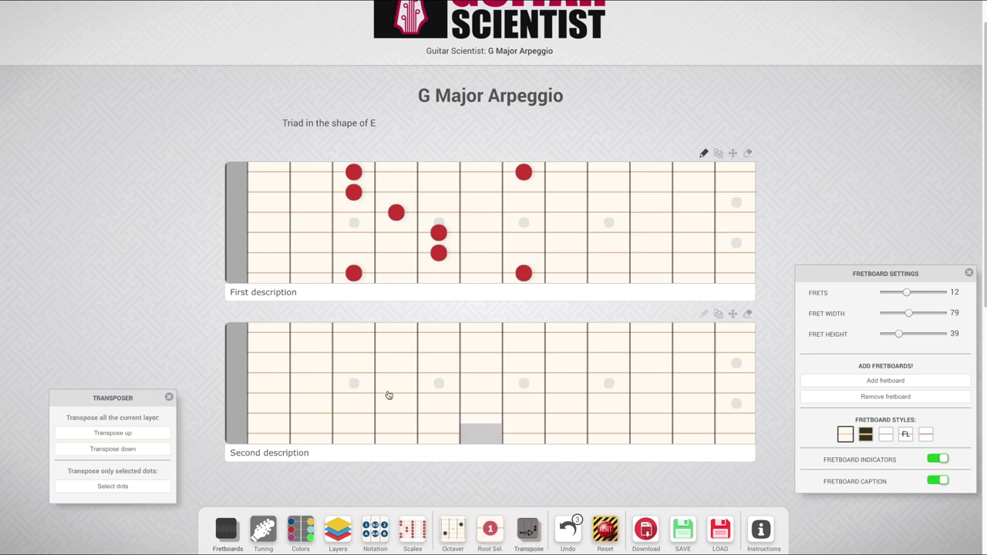
{"action": "left_click", "coordinate": [124, 433]}
{"action": "left_click", "coordinate": [125, 449]}
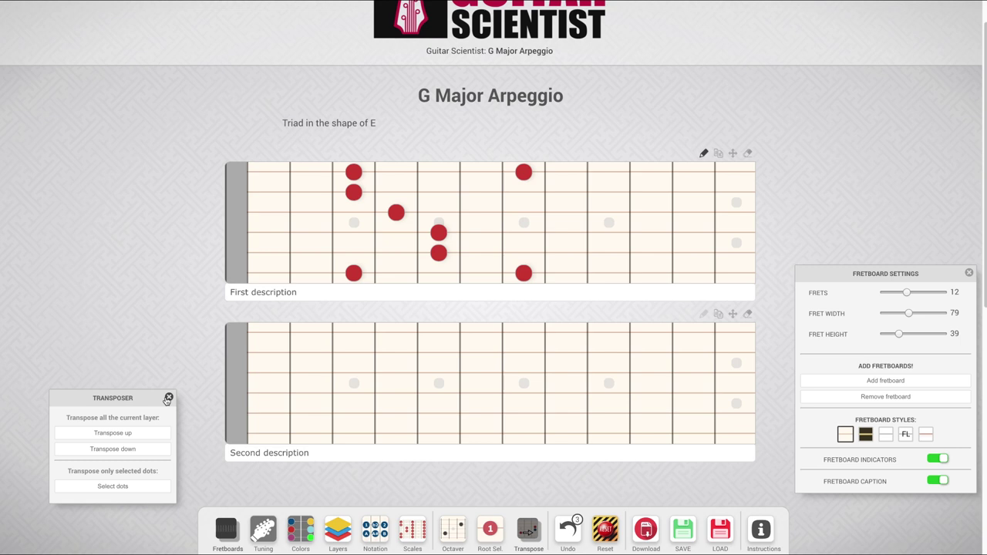
{"action": "left_click", "coordinate": [169, 397]}
- Select the second fretboard and place five dots forming a triad shape on it
{"action": "left_click", "coordinate": [704, 315]}
{"action": "left_click", "coordinate": [395, 433]}
{"action": "left_click", "coordinate": [480, 433]}
{"action": "left_click", "coordinate": [480, 393]}
{"action": "left_click", "coordinate": [438, 373]}
{"action": "left_click", "coordinate": [396, 352]}
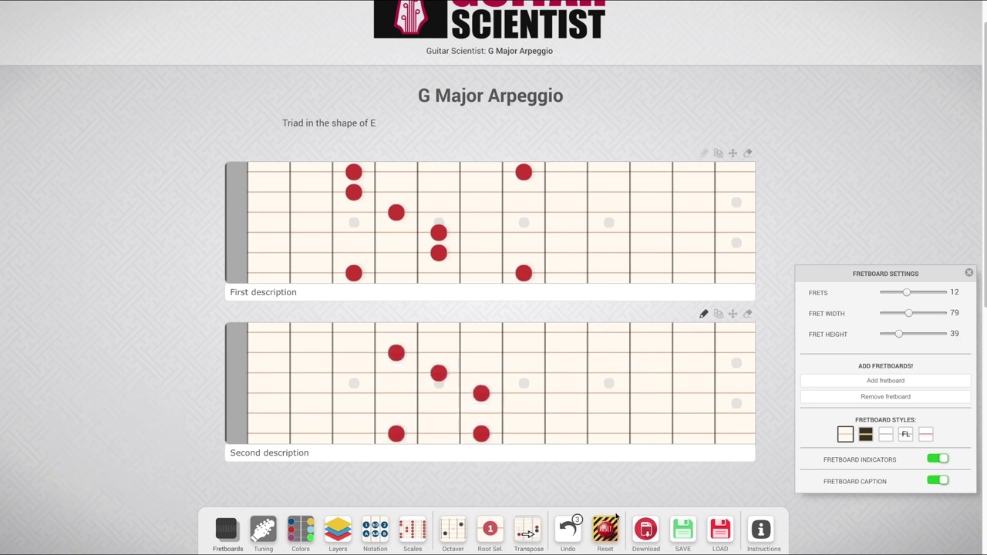
- Transpose the second and then the first fretboard's shapes up one fret
{"action": "left_click", "coordinate": [528, 532]}
{"action": "left_click", "coordinate": [138, 434]}
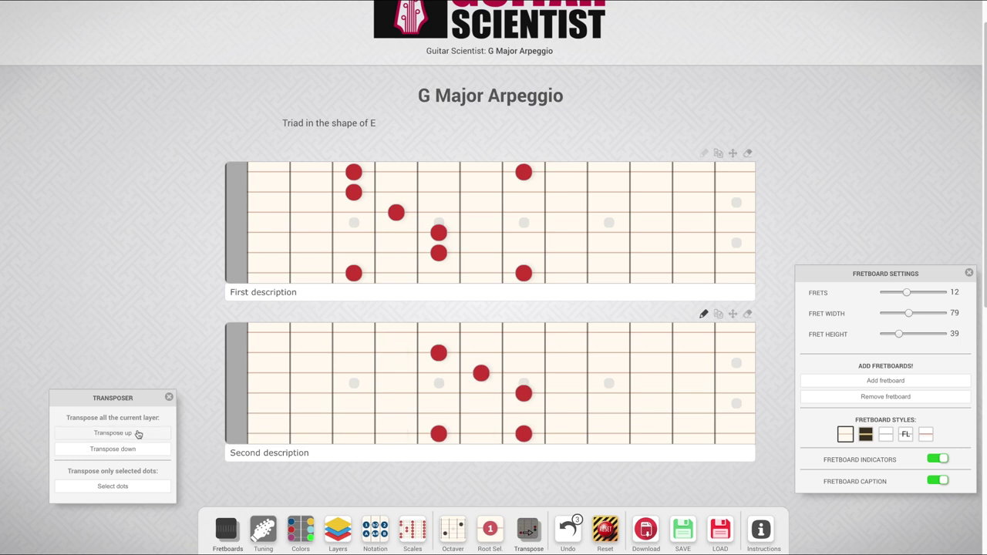
{"action": "left_click", "coordinate": [704, 155]}
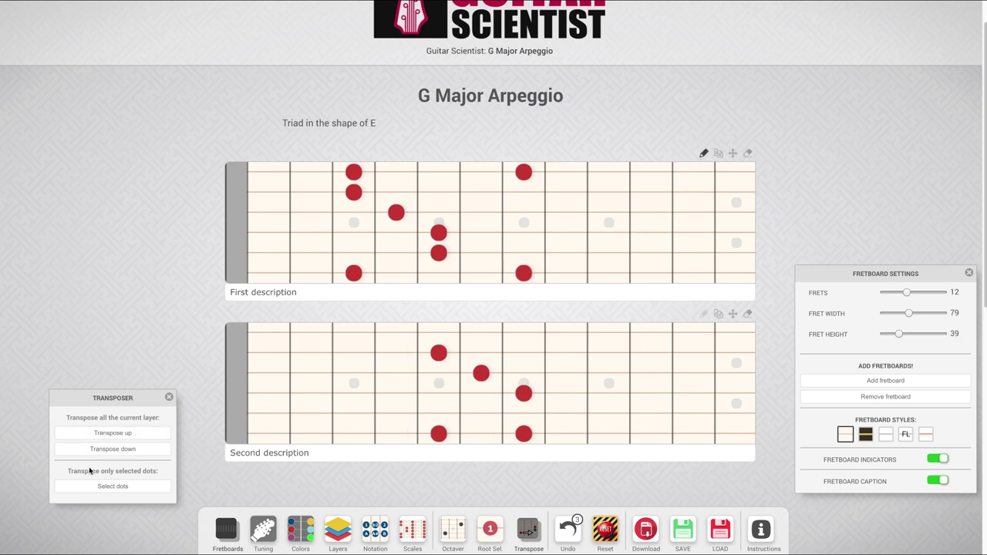
{"action": "left_click", "coordinate": [127, 433]}
{"action": "left_click", "coordinate": [169, 395]}
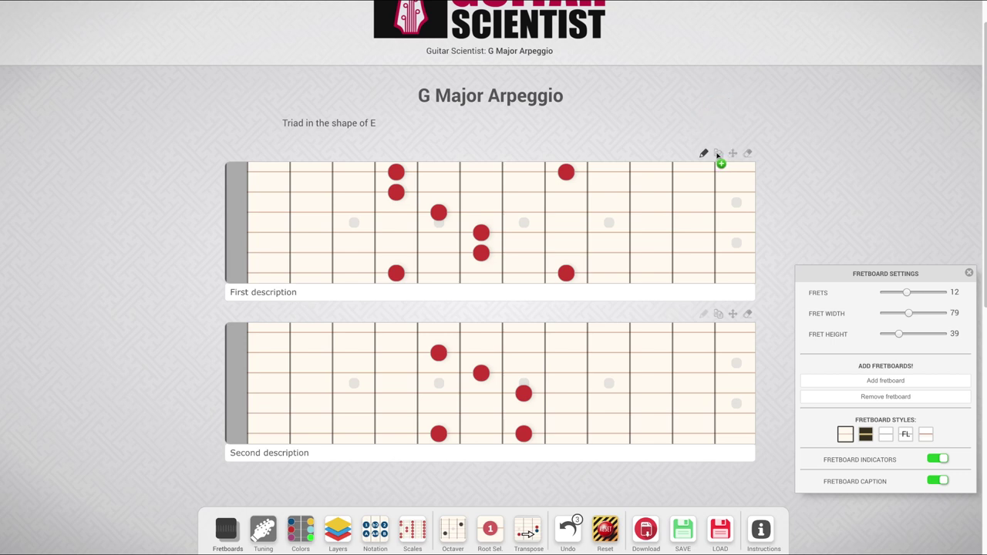
- Copy the first fretboard's dots onto the second fretboard and add three more dots there
{"action": "left_click", "coordinate": [717, 154]}
{"action": "left_click", "coordinate": [594, 370]}
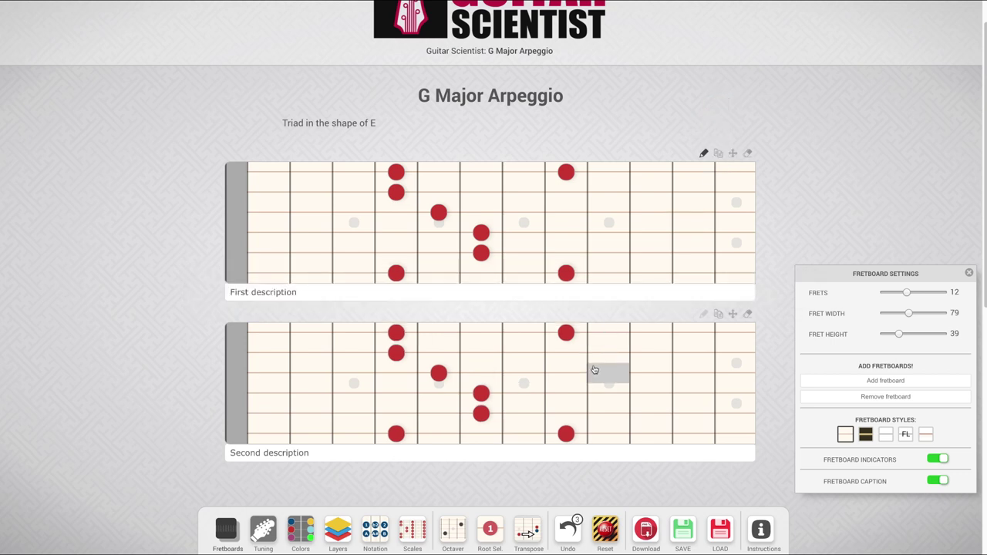
{"action": "left_click", "coordinate": [651, 374]}
{"action": "left_click", "coordinate": [592, 397]}
{"action": "left_click", "coordinate": [577, 397]}
- Copy back and undo, move the second fretboard above the first, and clear the top one
{"action": "left_click", "coordinate": [718, 315]}
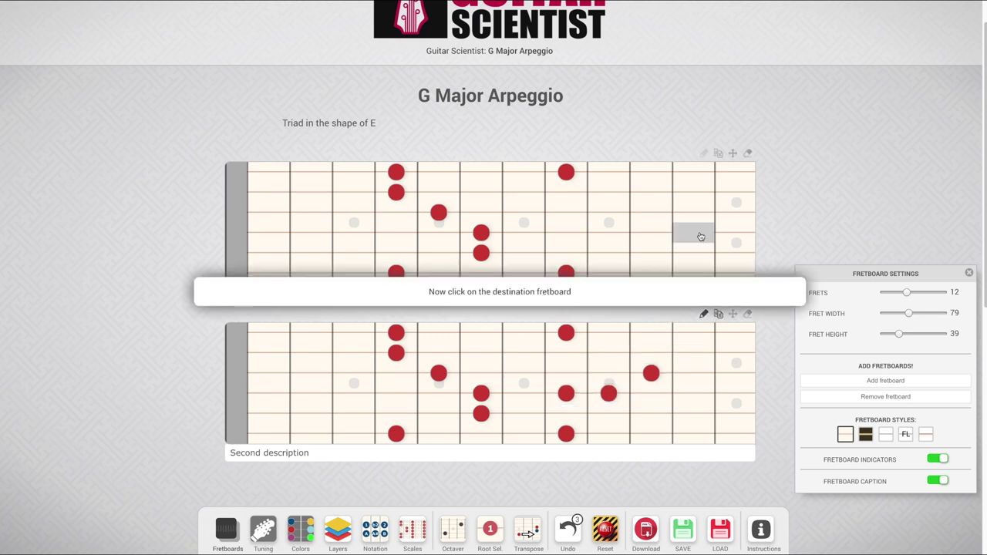
{"action": "left_click", "coordinate": [682, 217]}
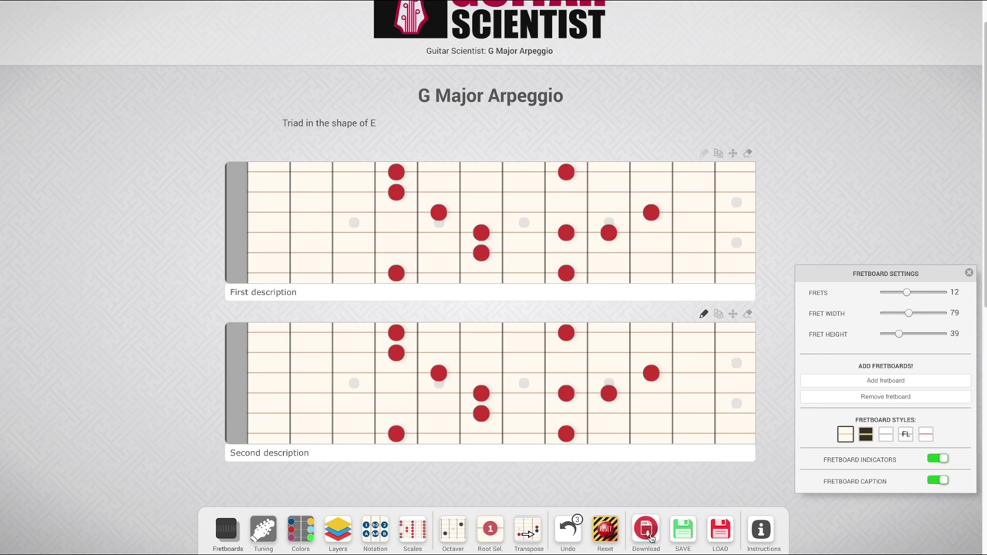
{"action": "left_click", "coordinate": [569, 532]}
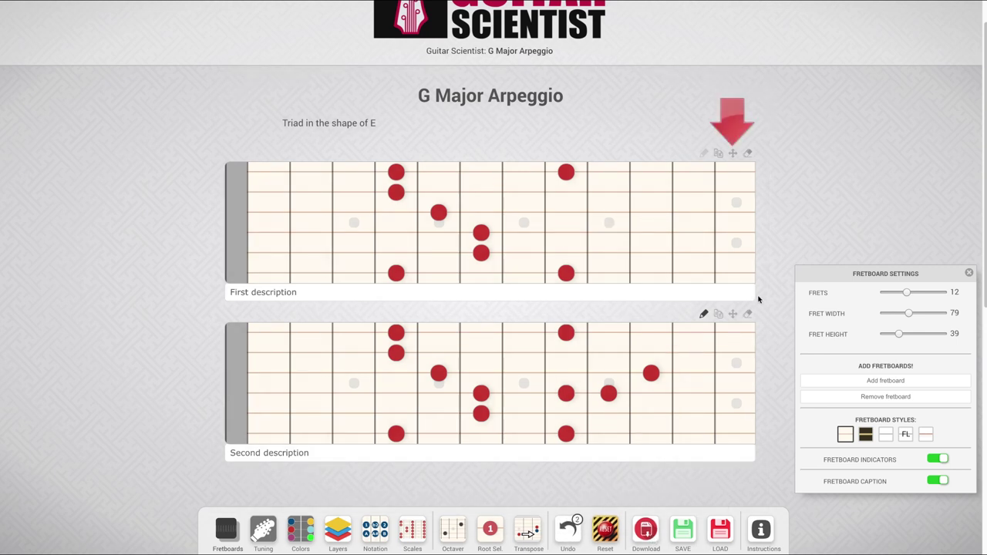
{"action": "left_click_drag", "start_coordinate": [733, 314], "coordinate": [760, 237]}
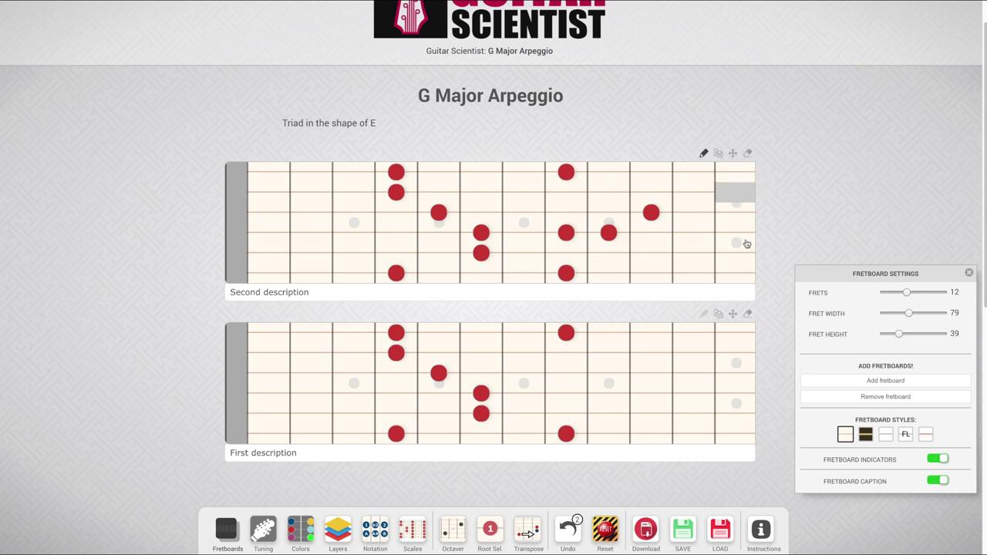
{"action": "left_click", "coordinate": [747, 152]}
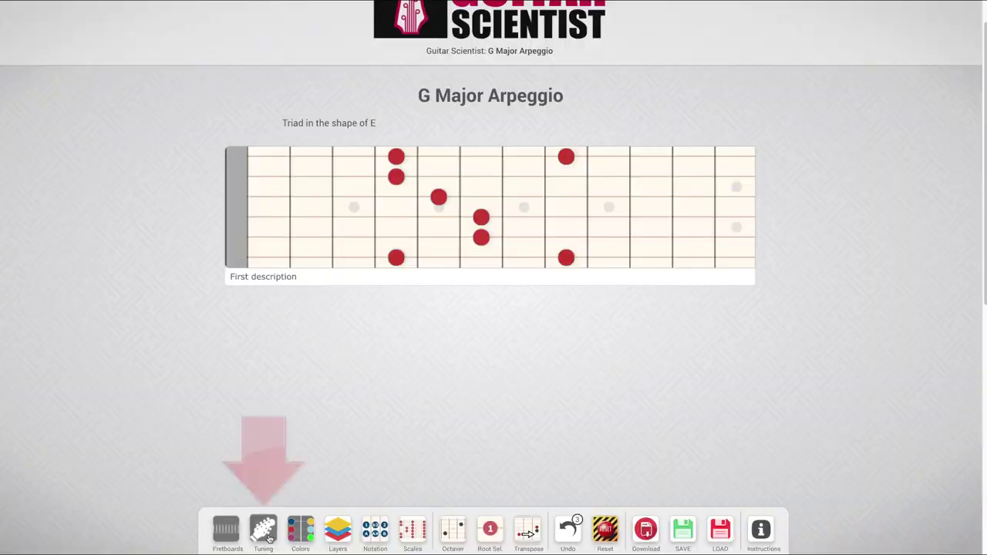
- Set the tuning to 4 strings with the top string retuned to G
{"action": "left_click", "coordinate": [263, 528]}
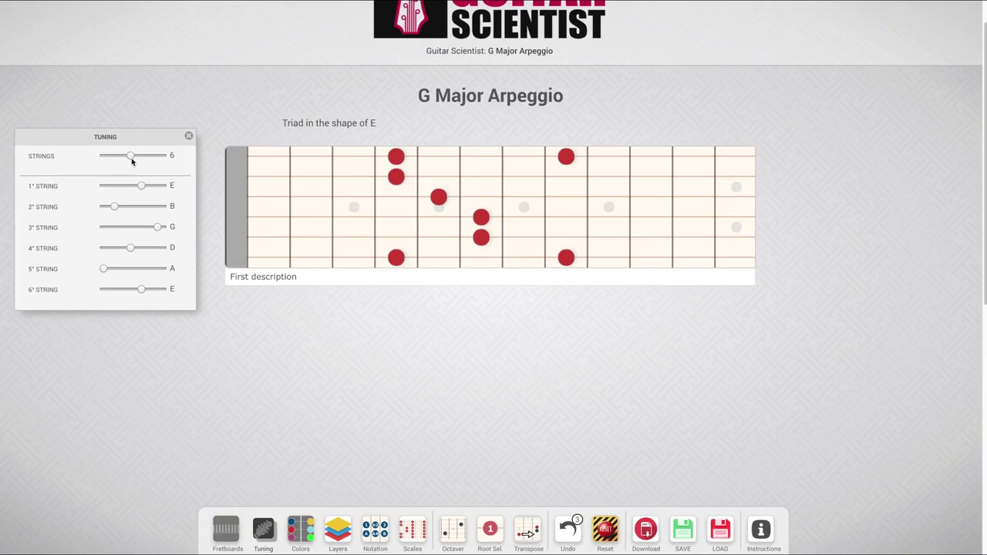
{"action": "left_click_drag", "start_coordinate": [132, 158], "coordinate": [147, 155]}
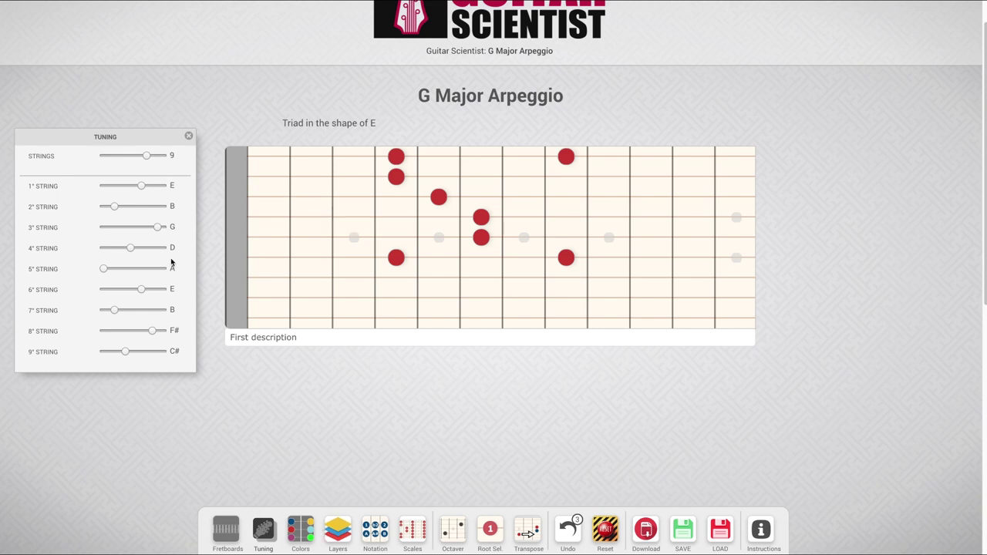
{"action": "left_click_drag", "start_coordinate": [146, 157], "coordinate": [120, 157]}
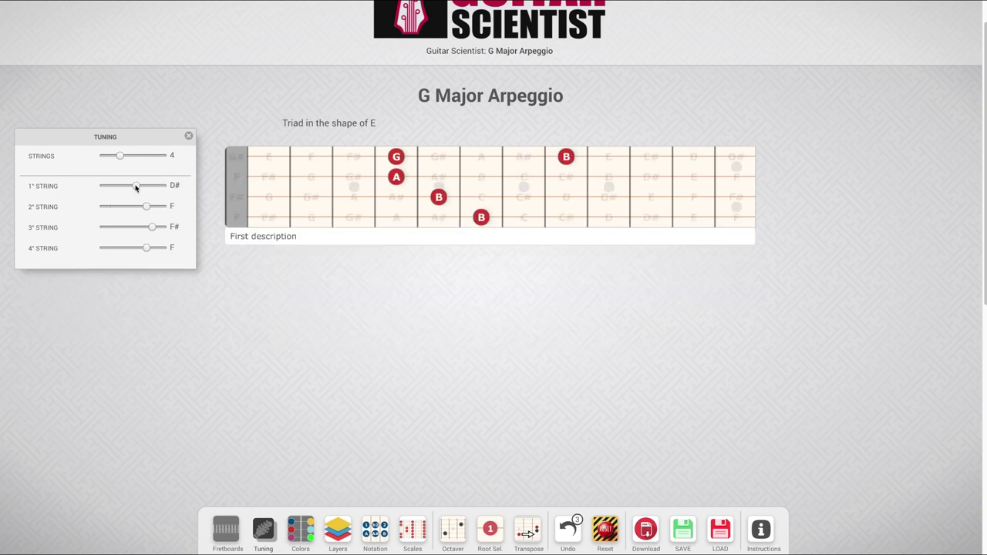
{"action": "left_click_drag", "start_coordinate": [158, 188], "coordinate": [158, 187]}
- Toggle fret notes into the G shape, adding two G notes and removing A# and F#
{"action": "left_click", "coordinate": [353, 217]}
{"action": "left_click", "coordinate": [481, 216]}
{"action": "left_click", "coordinate": [438, 177]}
{"action": "left_click", "coordinate": [395, 176]}
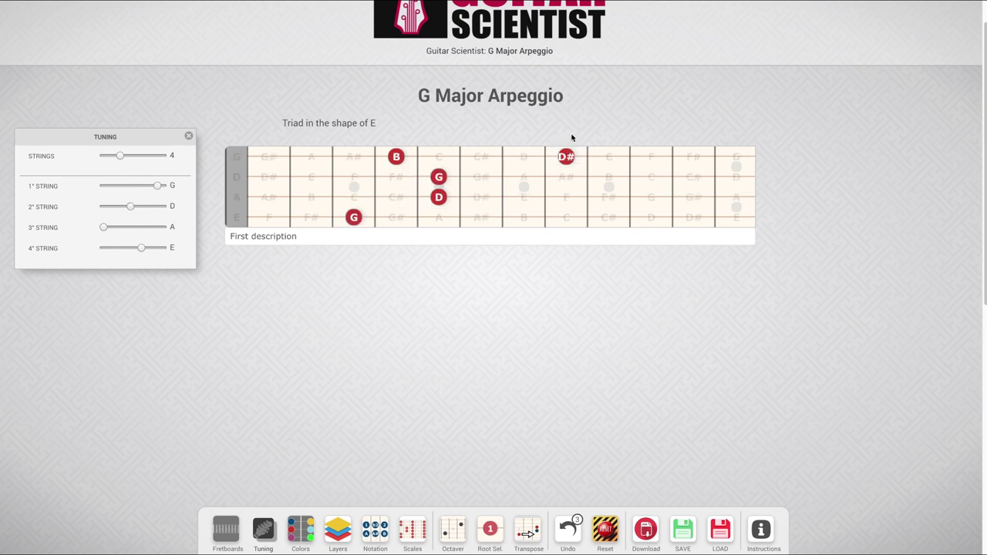
- Add three empty fretboards below the first one
{"action": "left_click", "coordinate": [236, 531]}
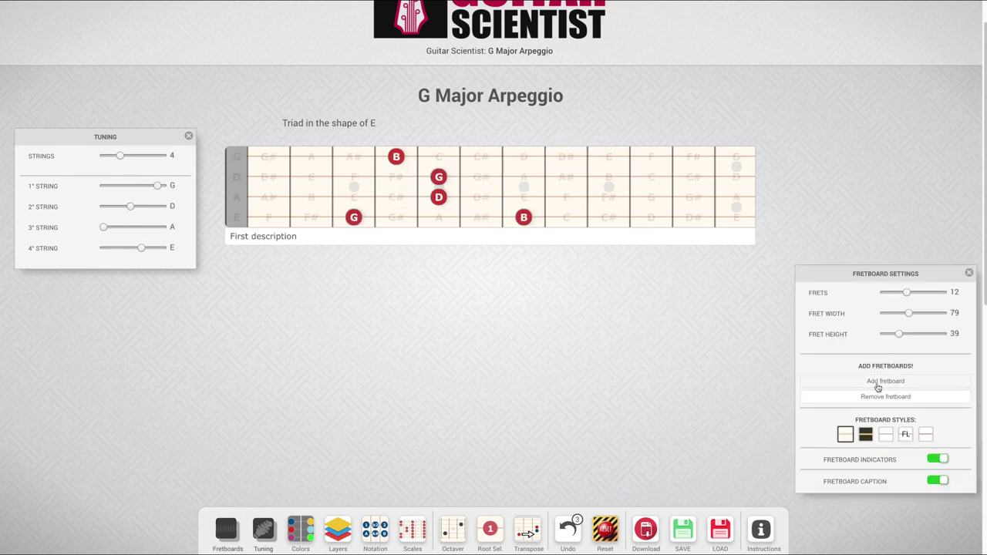
{"action": "left_click", "coordinate": [877, 387]}
{"action": "left_click", "coordinate": [877, 386]}
{"action": "left_click", "coordinate": [878, 387]}
{"action": "scroll", "coordinate": [879, 390], "scroll_direction": "down", "scroll_amount": 3}
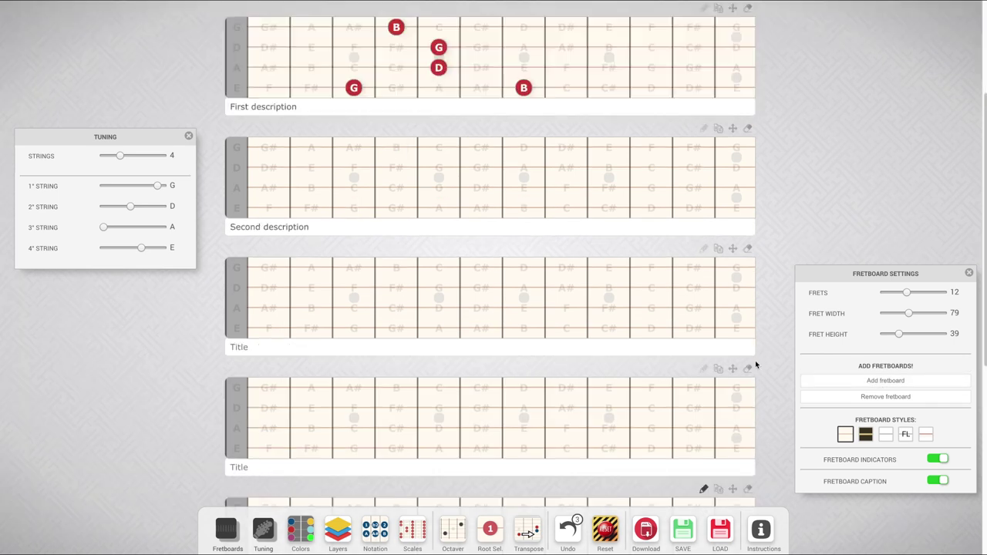
{"action": "scroll", "coordinate": [887, 393], "scroll_direction": "up", "scroll_amount": 5}
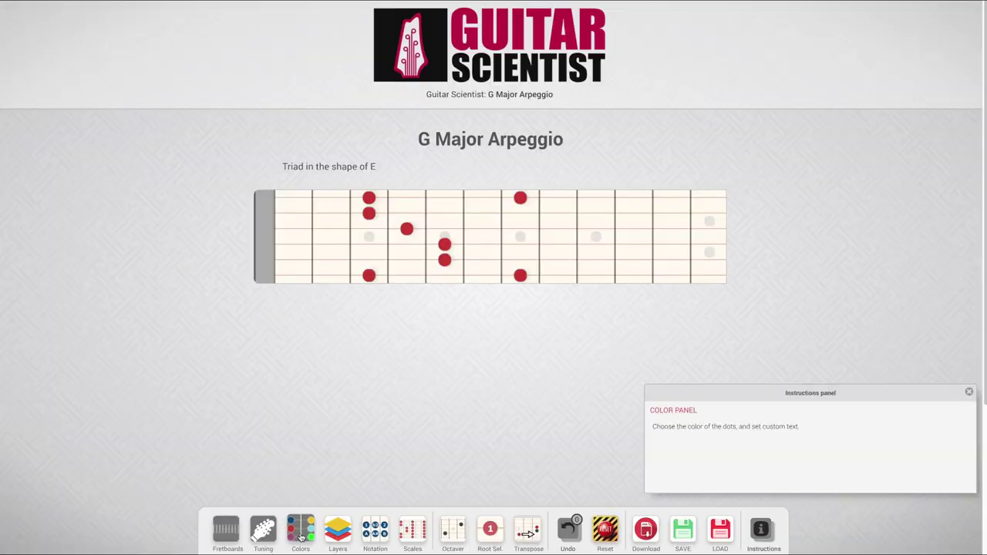
- Move the Colors panel aside and pick bright green from the full palette
{"action": "left_click", "coordinate": [301, 532]}
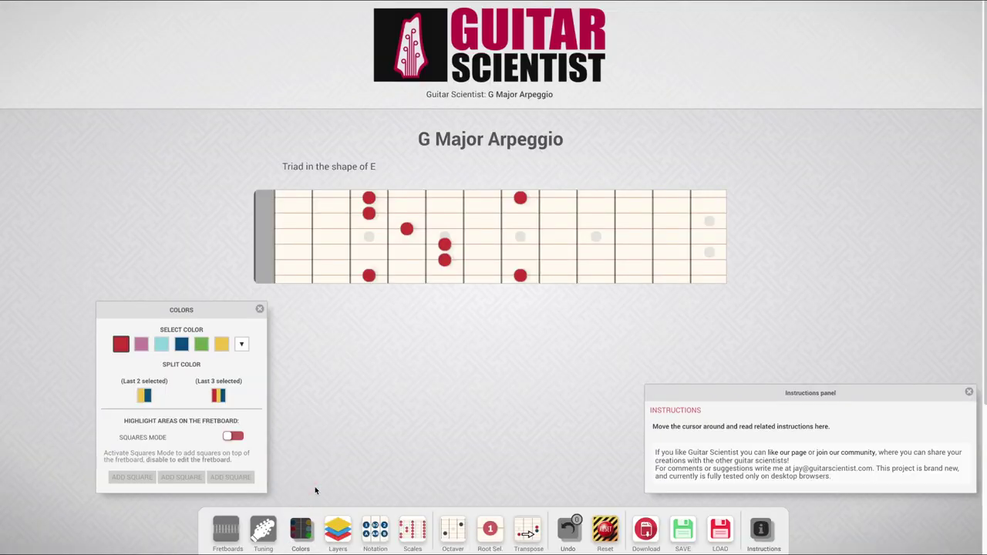
{"action": "left_click_drag", "start_coordinate": [176, 305], "coordinate": [150, 222]}
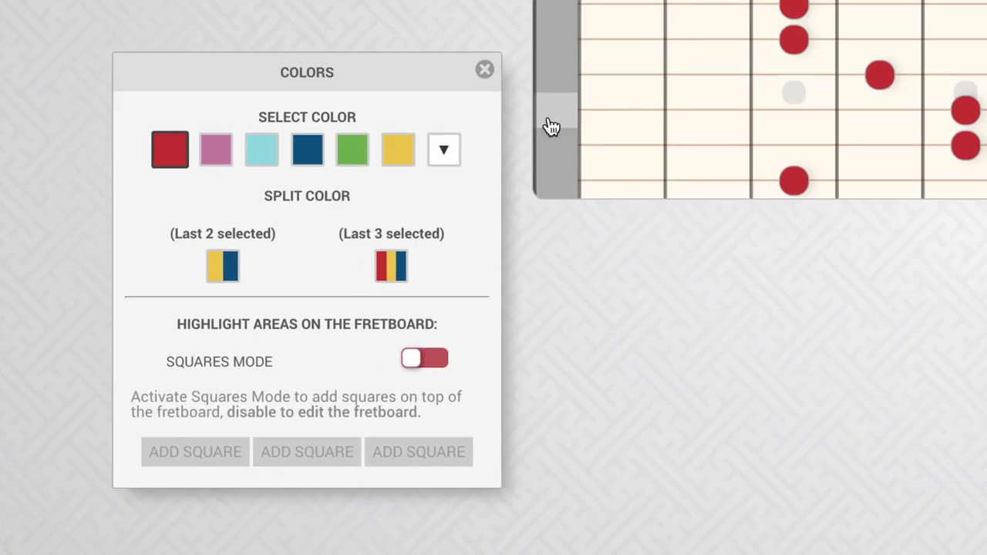
{"action": "left_click", "coordinate": [308, 151]}
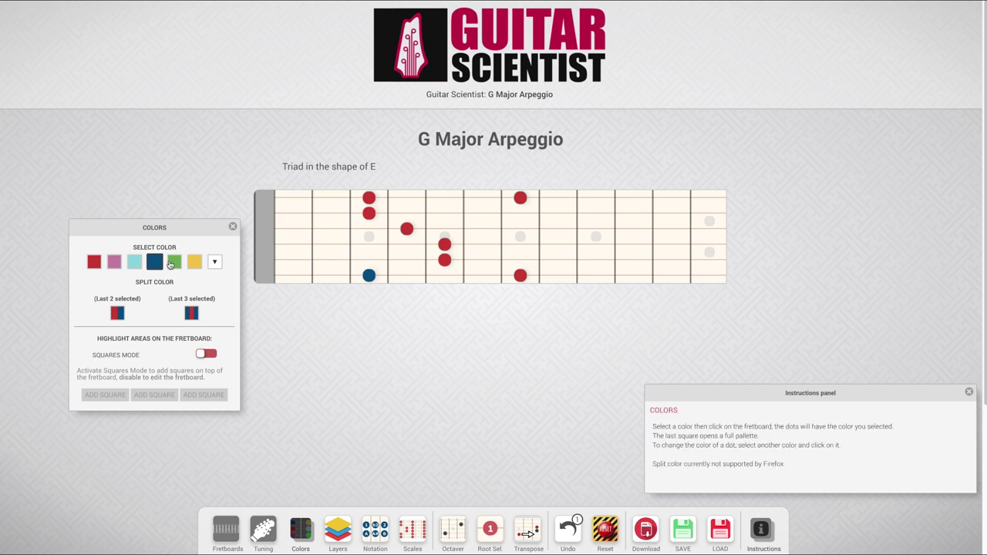
{"action": "left_click", "coordinate": [151, 261]}
{"action": "left_click", "coordinate": [212, 263]}
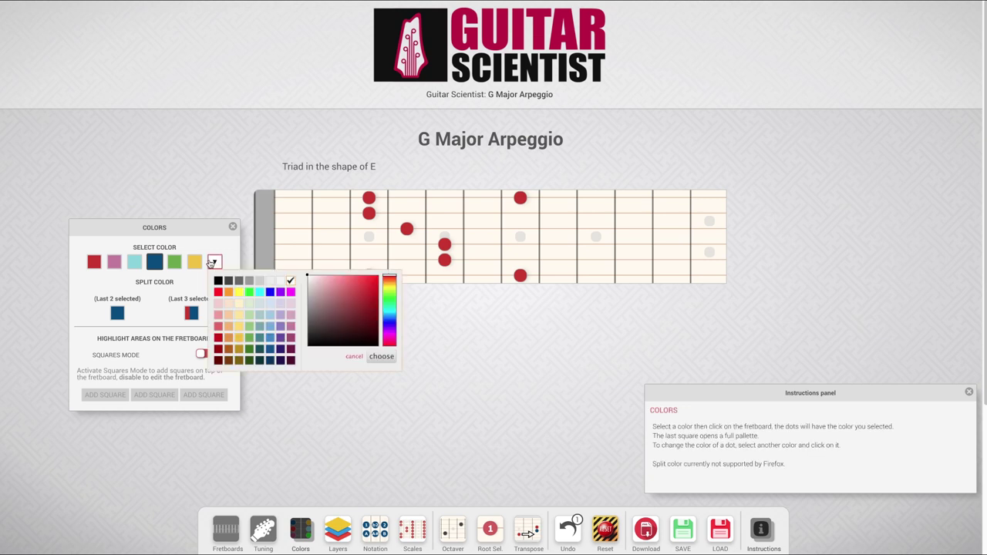
{"action": "left_click", "coordinate": [249, 291]}
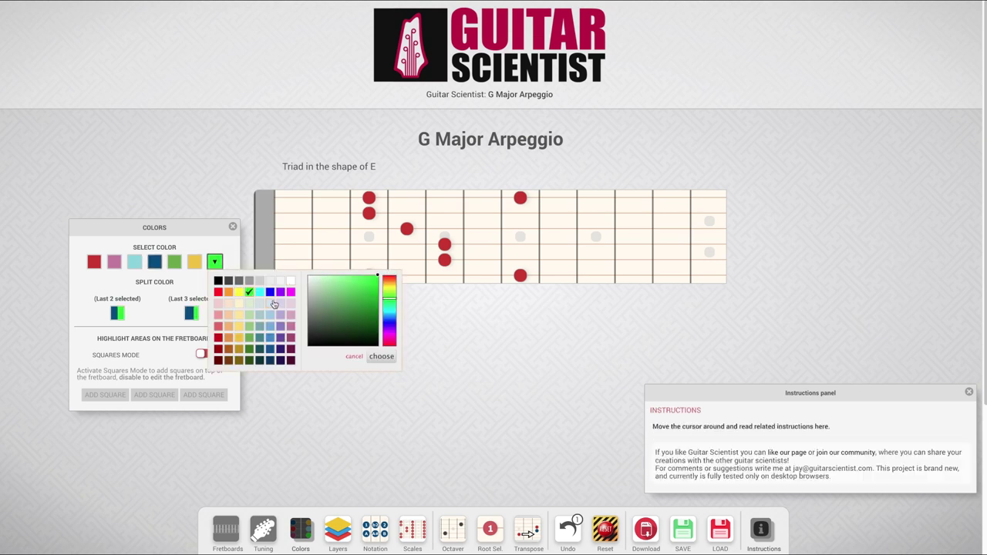
- Turn the arpeggio's red dots and its blue dot green
{"action": "left_click", "coordinate": [444, 260]}
{"action": "left_click", "coordinate": [446, 245]}
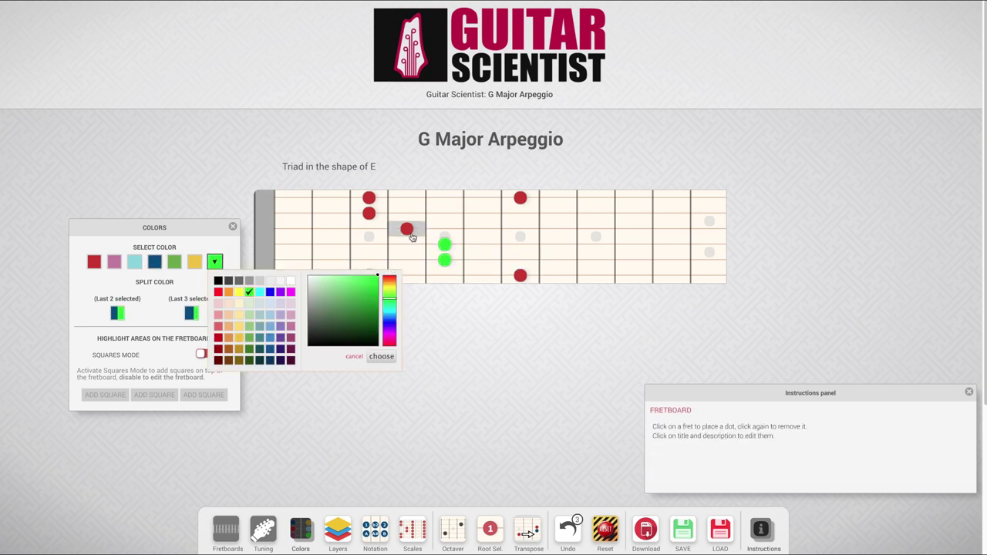
{"action": "left_click", "coordinate": [406, 228]}
{"action": "left_click", "coordinate": [381, 356]}
{"action": "left_click", "coordinate": [369, 212]}
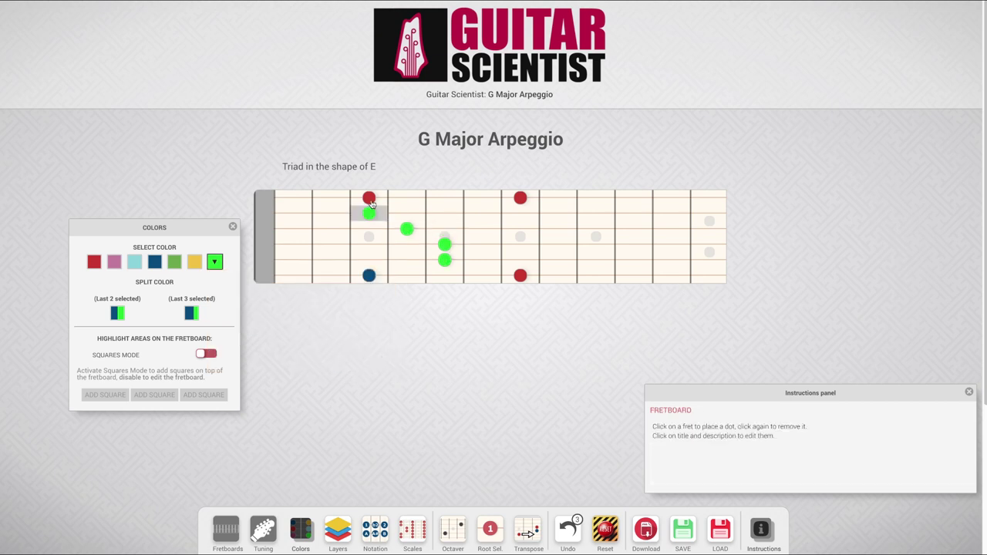
{"action": "left_click", "coordinate": [369, 197]}
{"action": "left_click", "coordinate": [520, 197]}
{"action": "left_click", "coordinate": [523, 276]}
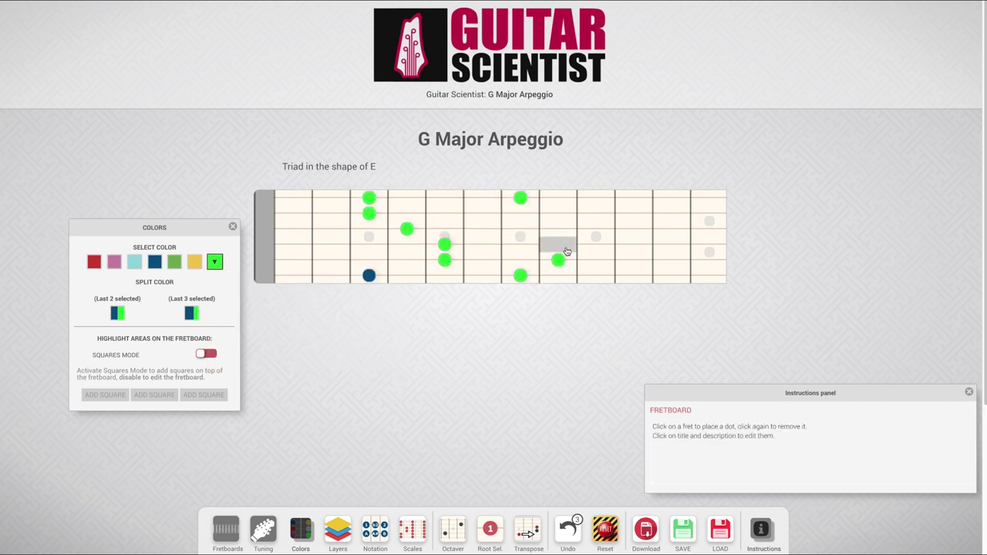
{"action": "left_click", "coordinate": [372, 277]}
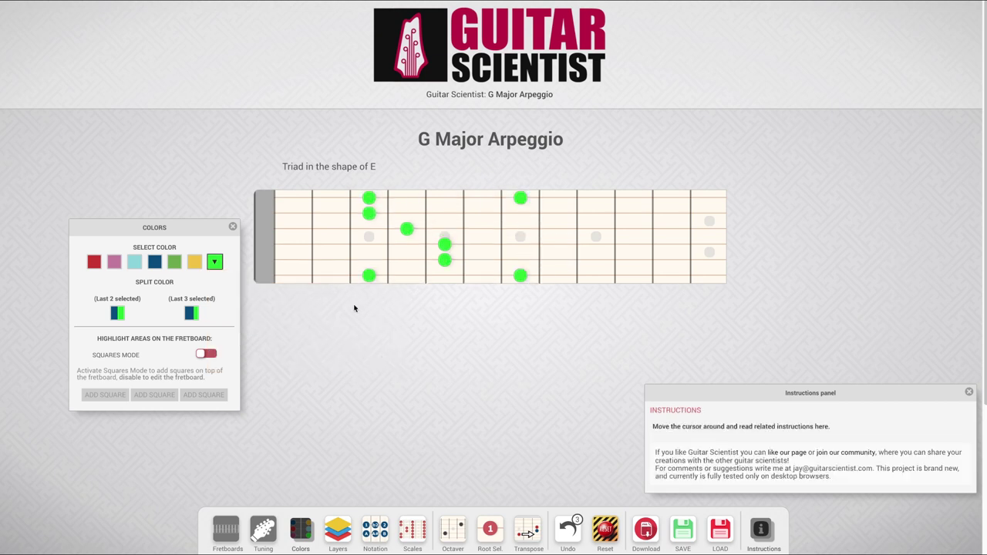
- Make two dots blue/green split dots
{"action": "left_click", "coordinate": [117, 313]}
{"action": "left_click", "coordinate": [444, 245]}
{"action": "left_click", "coordinate": [520, 200]}
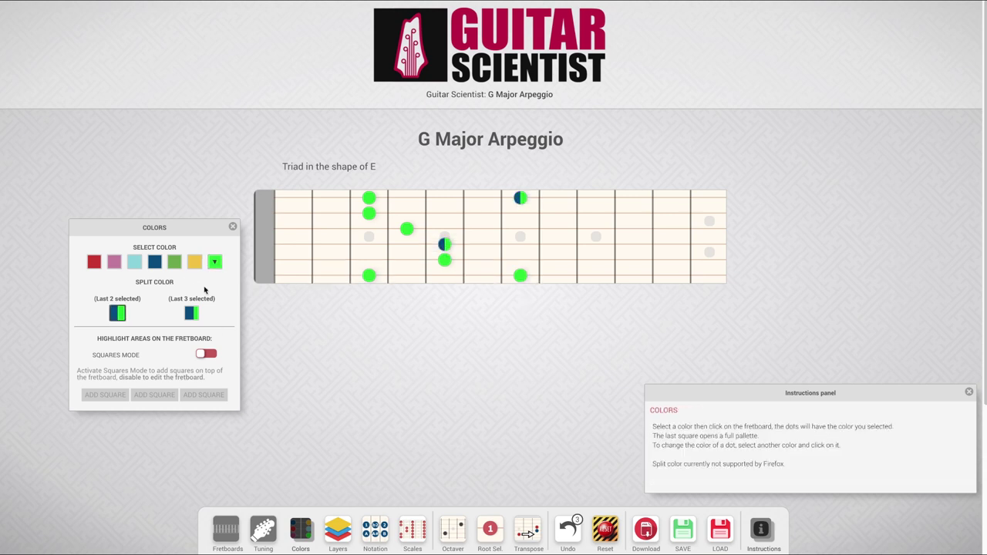
- Add four dark blue dots to the fretboard
{"action": "left_click", "coordinate": [155, 263]}
{"action": "left_click", "coordinate": [595, 244]}
{"action": "left_click", "coordinate": [520, 229]}
{"action": "left_click", "coordinate": [558, 214]}
{"action": "left_click", "coordinate": [633, 198]}
- Place a light/dark blue split dot using the Last 2 split colour
{"action": "left_click", "coordinate": [135, 263]}
{"action": "left_click", "coordinate": [154, 264]}
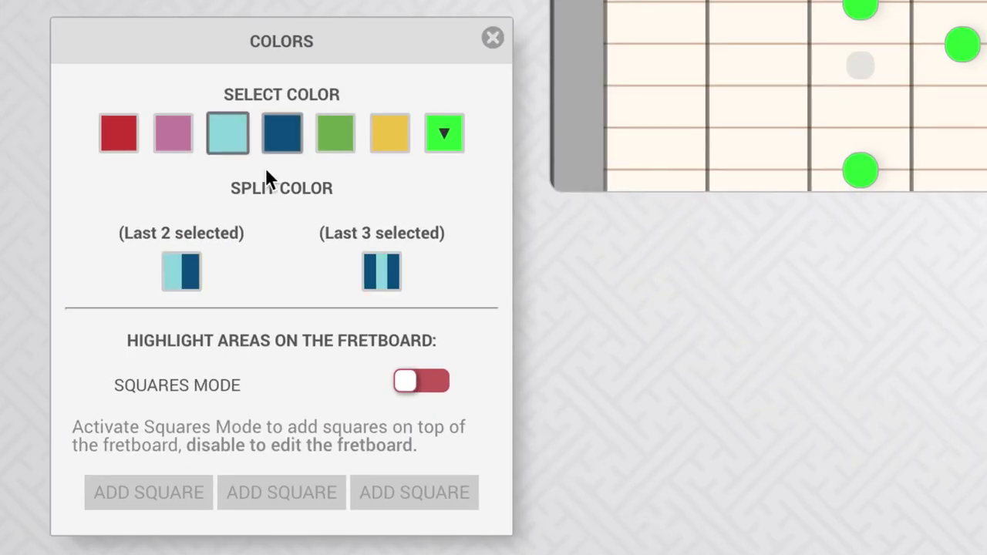
{"action": "left_click", "coordinate": [185, 280]}
{"action": "left_click", "coordinate": [558, 275]}
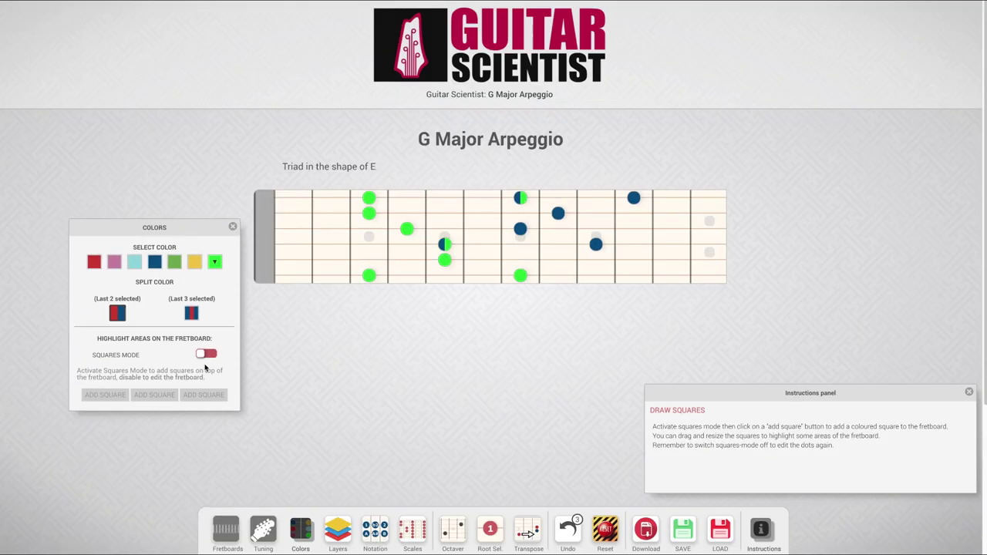
- Turn on Squares Mode and stretch a teal highlight square across frets 3 to 7
{"action": "left_click", "coordinate": [646, 249]}
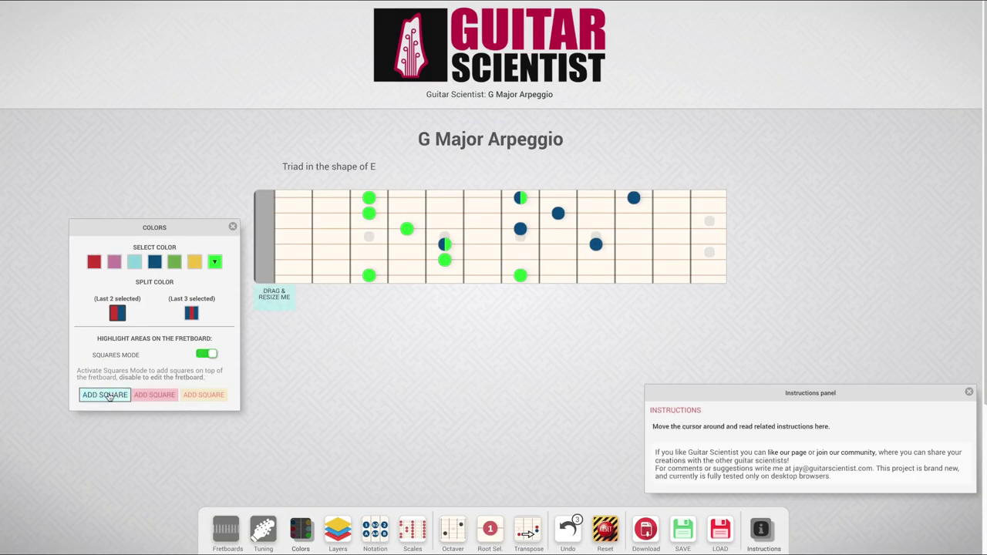
{"action": "left_click_drag", "start_coordinate": [279, 309], "coordinate": [468, 265]}
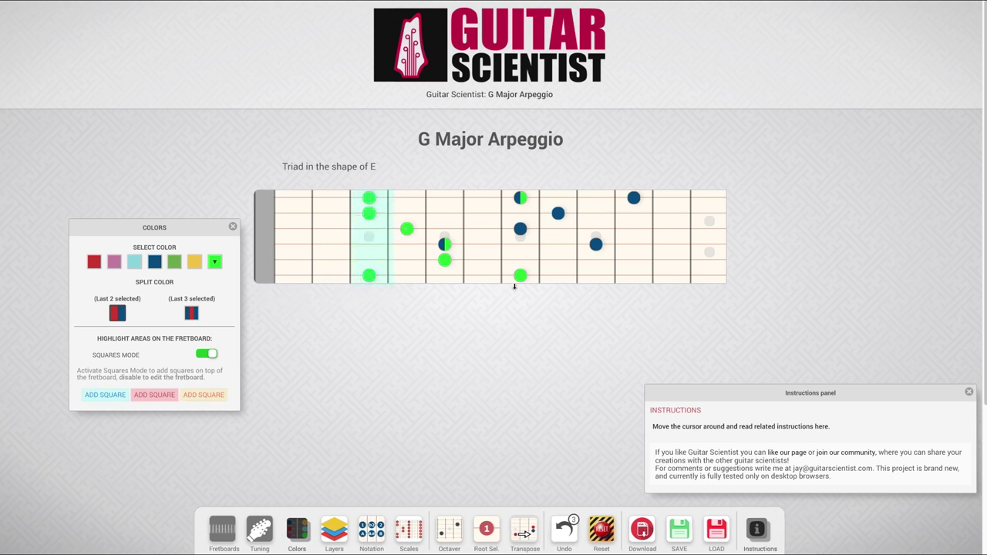
{"action": "left_click_drag", "start_coordinate": [394, 266], "coordinate": [539, 271]}
- Add and then delete an extra pink square, and turn Squares Mode off
{"action": "left_click", "coordinate": [154, 394]}
{"action": "left_click_drag", "start_coordinate": [275, 298], "coordinate": [644, 286]}
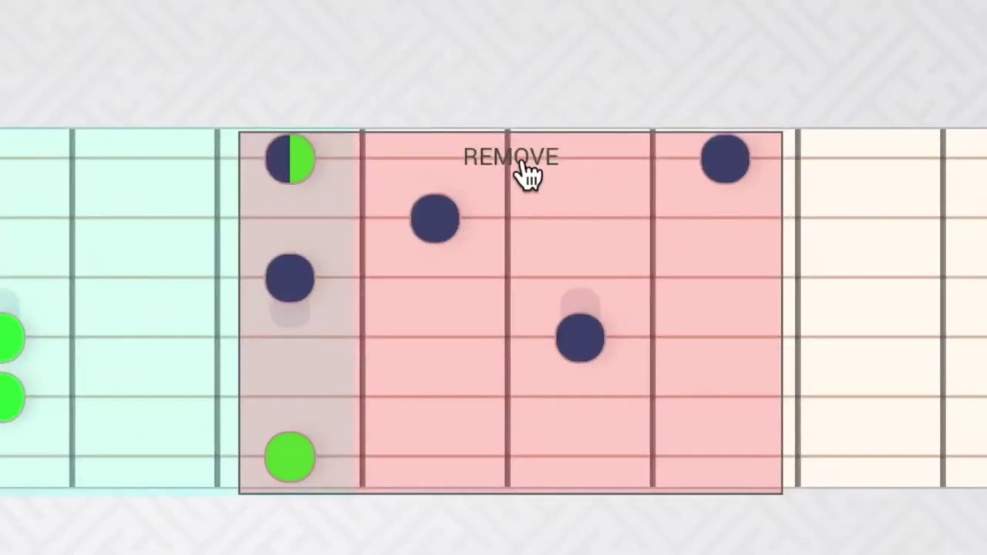
{"action": "left_click", "coordinate": [580, 198]}
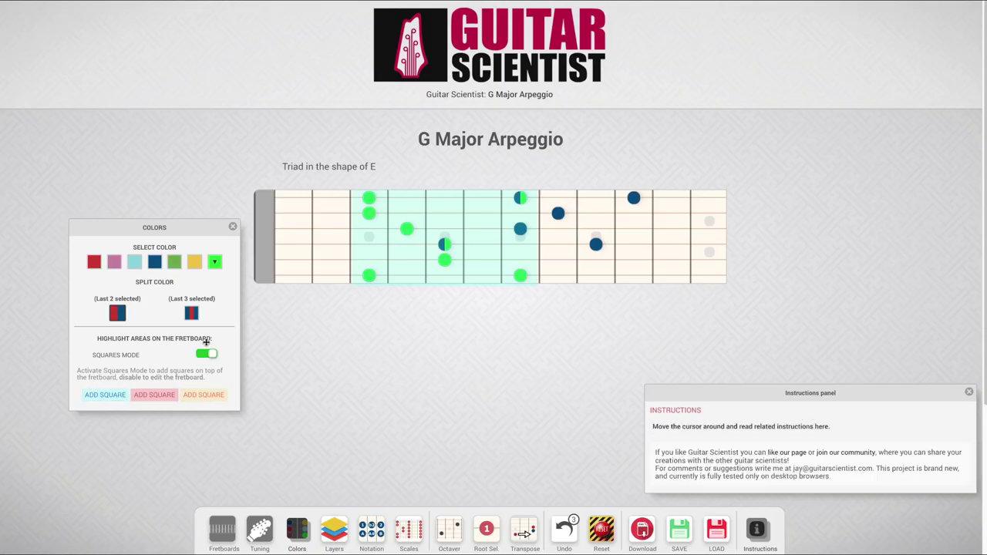
{"action": "left_click", "coordinate": [205, 353]}
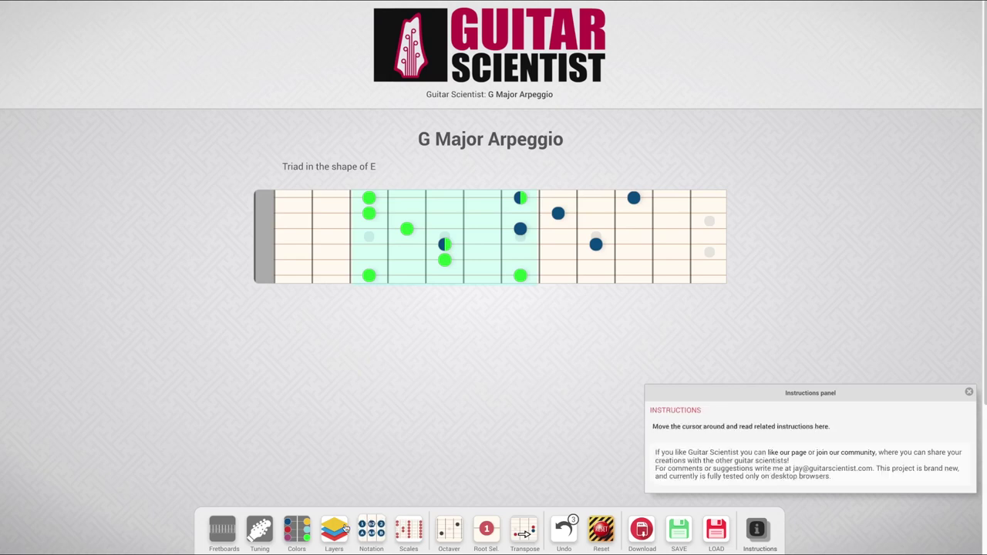
{"action": "left_click", "coordinate": [343, 529]}
- Move the Layers panel beside the fretboard, switch to editing layer 2, and pick a marker colour
{"action": "left_click_drag", "start_coordinate": [60, 372], "coordinate": [133, 281]}
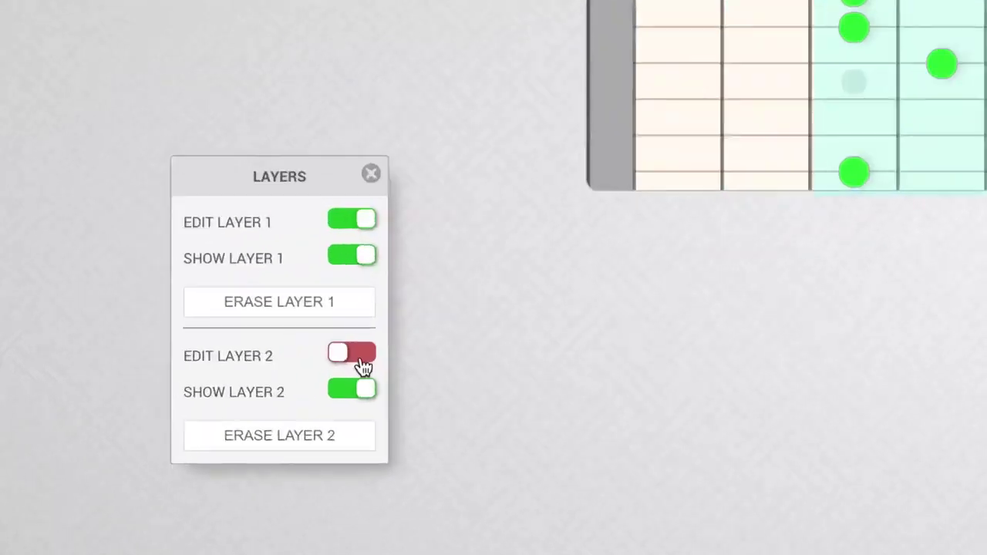
{"action": "left_click", "coordinate": [152, 353]}
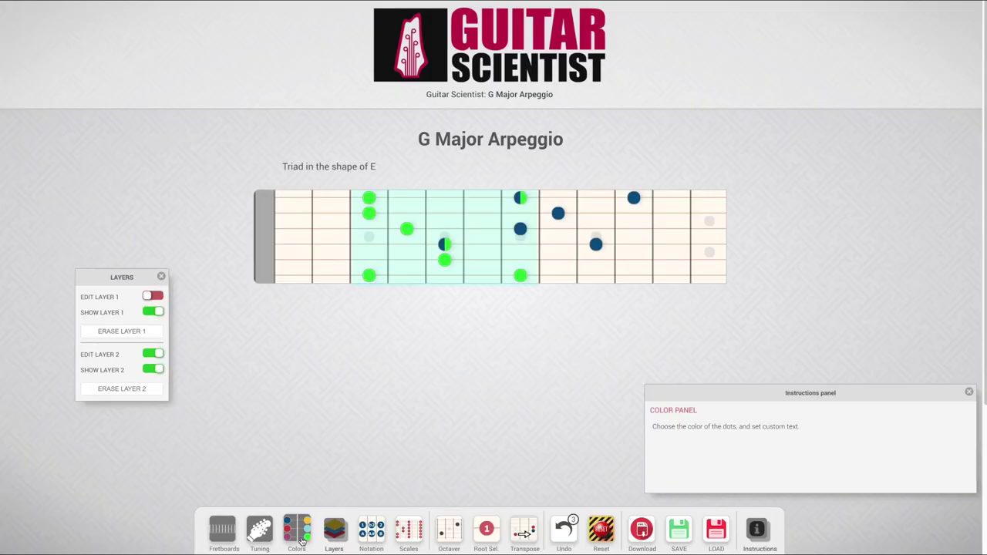
{"action": "left_click", "coordinate": [298, 539]}
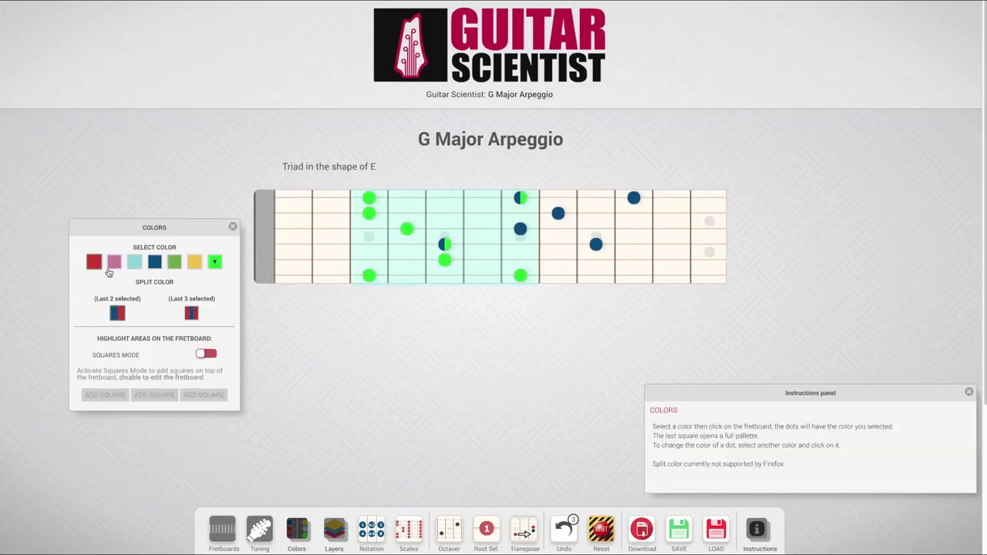
{"action": "left_click", "coordinate": [94, 262]}
- Fill the highlighted triad frets with square markers on layer 2
{"action": "left_click", "coordinate": [334, 531]}
{"action": "left_click", "coordinate": [369, 275]}
{"action": "left_click", "coordinate": [444, 276]}
{"action": "left_click", "coordinate": [368, 260]}
{"action": "left_click", "coordinate": [445, 260]}
{"action": "left_click", "coordinate": [520, 260]}
{"action": "left_click", "coordinate": [521, 244]}
{"action": "left_click", "coordinate": [444, 245]}
{"action": "left_click", "coordinate": [406, 244]}
{"action": "left_click", "coordinate": [407, 229]}
{"action": "left_click", "coordinate": [444, 229]}
{"action": "left_click", "coordinate": [521, 229]}
{"action": "left_click", "coordinate": [368, 213]}
{"action": "left_click", "coordinate": [444, 214]}
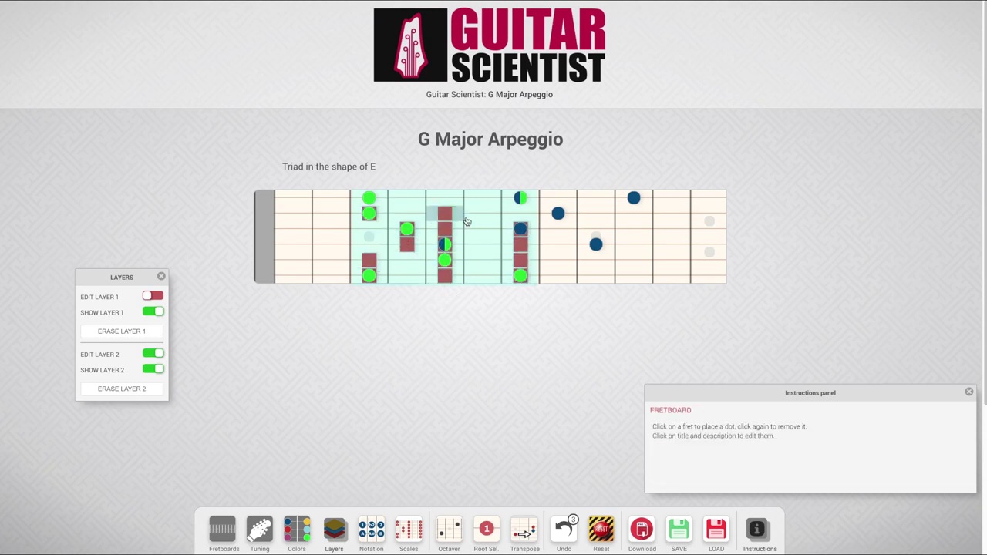
{"action": "left_click", "coordinate": [521, 214]}
{"action": "left_click", "coordinate": [444, 198]}
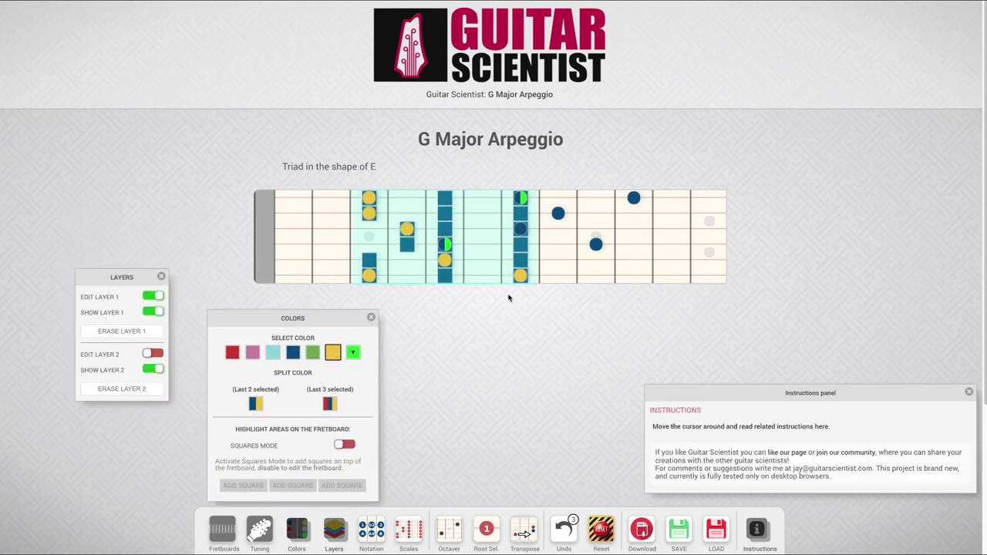
- Recolour the green round dots yellow and the dark blue round dots red
{"action": "left_click", "coordinate": [331, 356]}
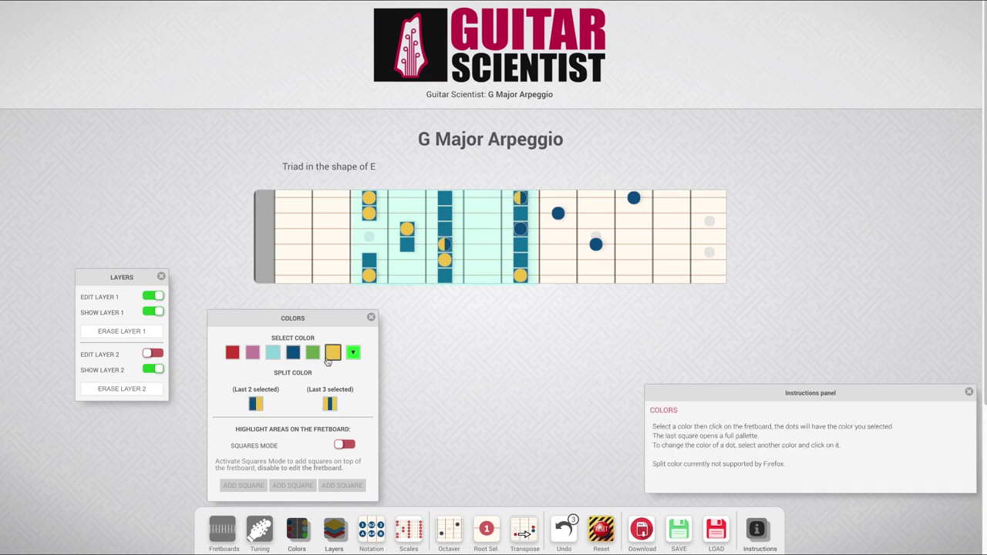
{"action": "left_click", "coordinate": [232, 352]}
{"action": "left_click", "coordinate": [404, 349]}
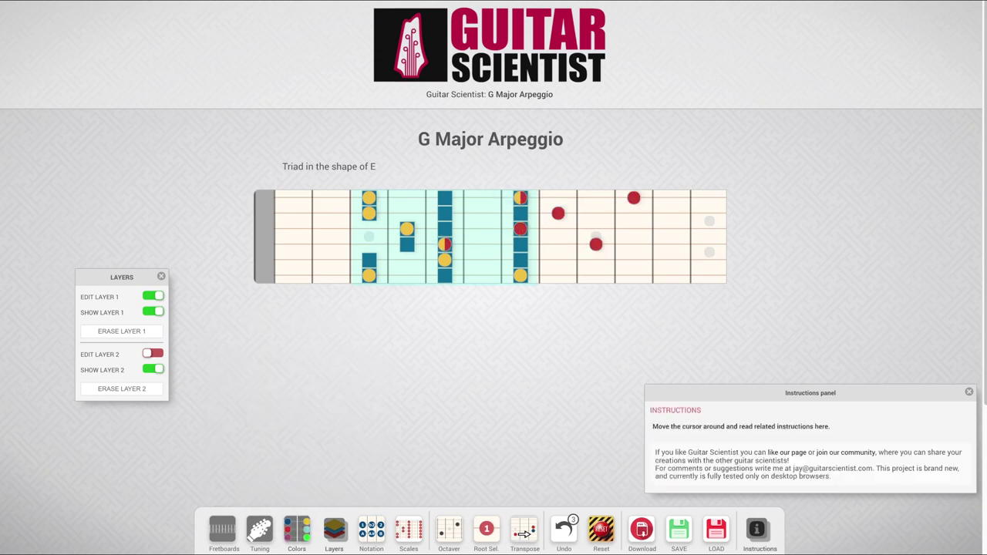
- Hide and re-show each layer, then use the layer Erase buttons
{"action": "left_click", "coordinate": [153, 370]}
{"action": "left_click", "coordinate": [154, 369]}
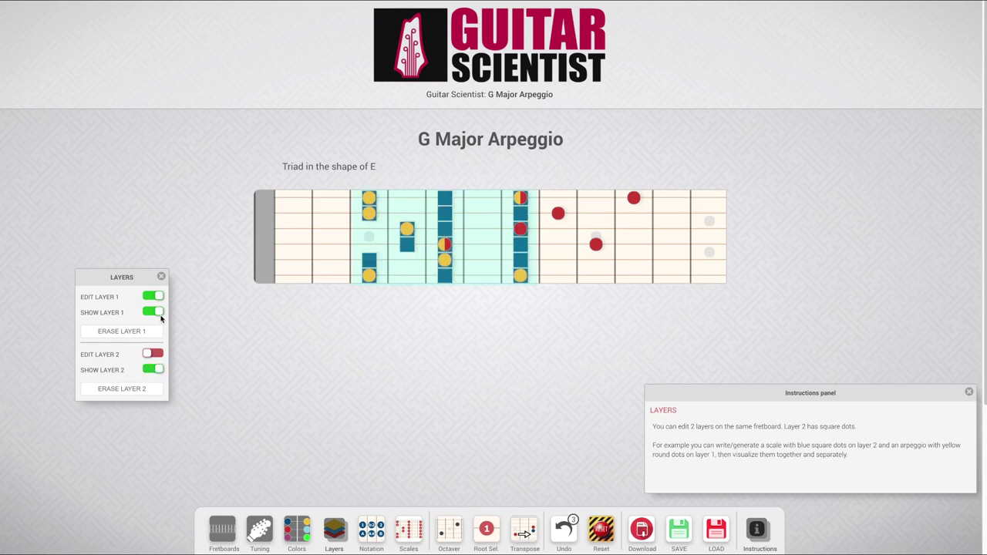
{"action": "left_click", "coordinate": [157, 311]}
{"action": "left_click", "coordinate": [154, 312]}
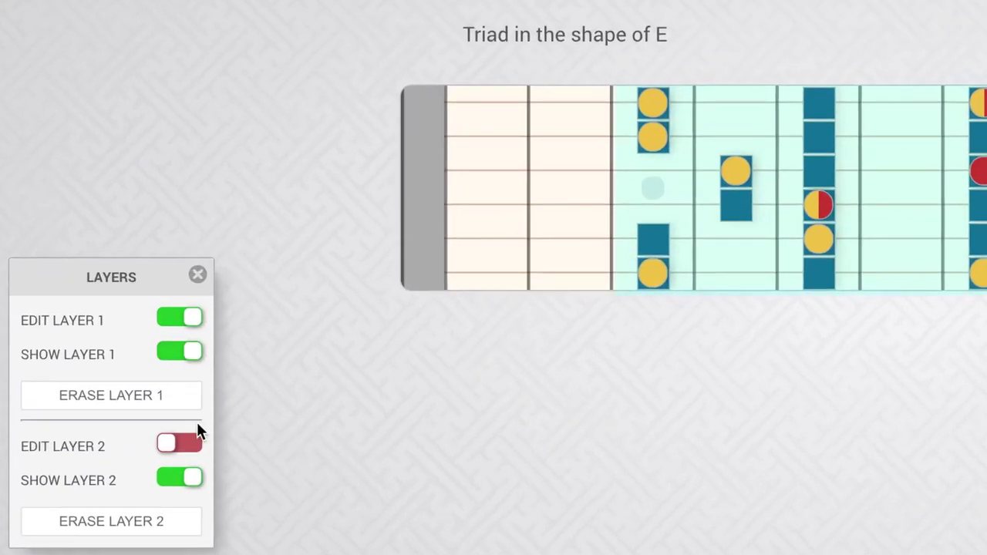
{"action": "left_click", "coordinate": [146, 333]}
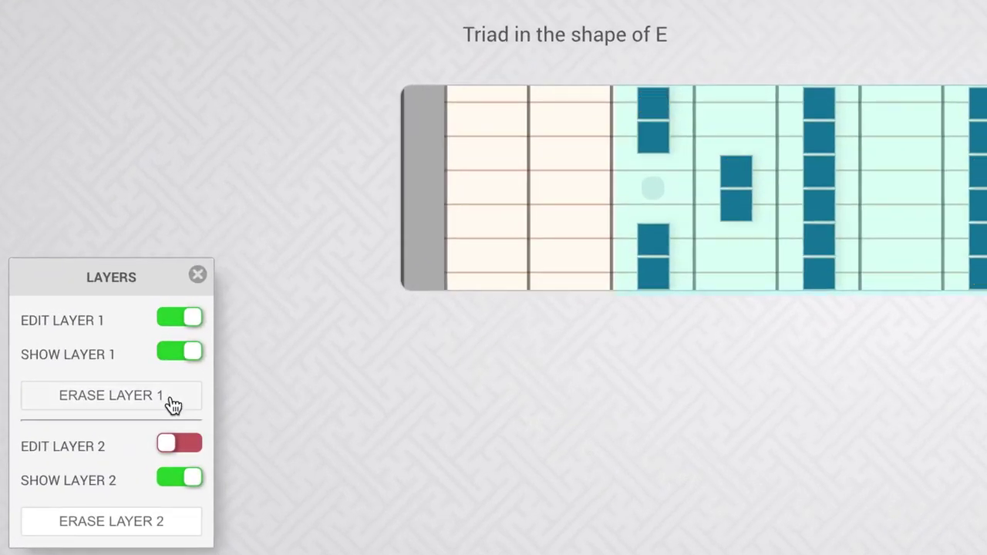
{"action": "left_click", "coordinate": [132, 528]}
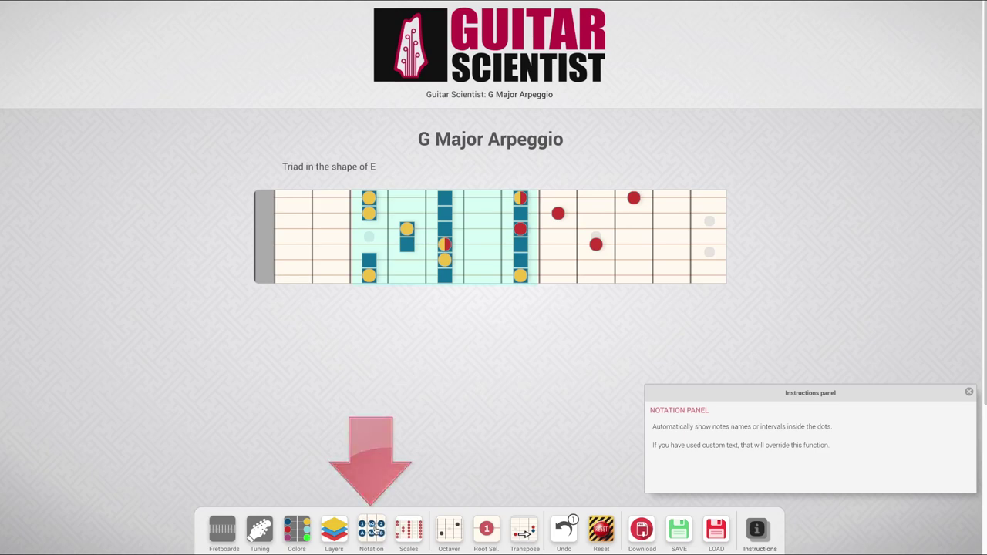
- Show note names, then intervals, and select G as the root note
{"action": "left_click", "coordinate": [373, 530]}
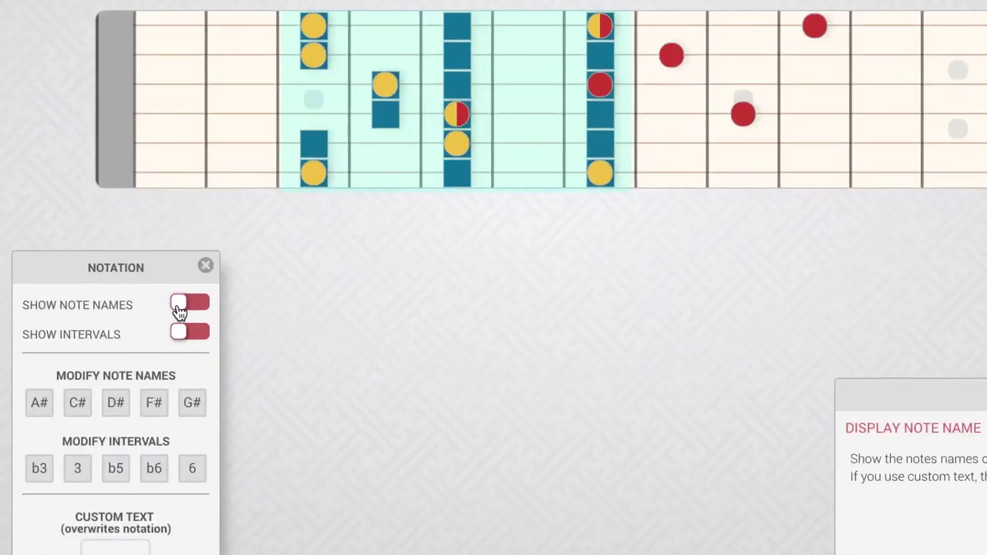
{"action": "left_click", "coordinate": [298, 345]}
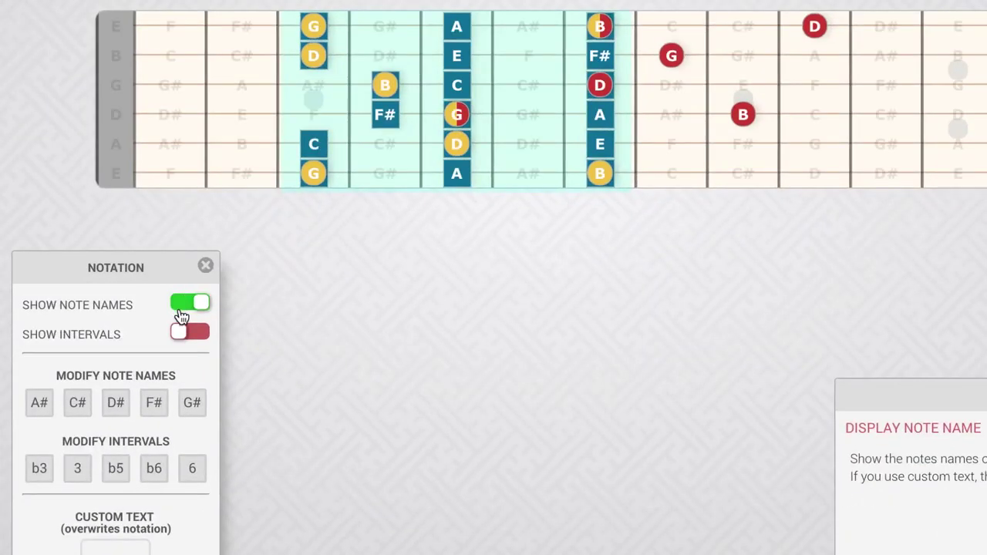
{"action": "left_click", "coordinate": [191, 333]}
{"action": "left_click", "coordinate": [486, 529]}
{"action": "left_click", "coordinate": [368, 275]}
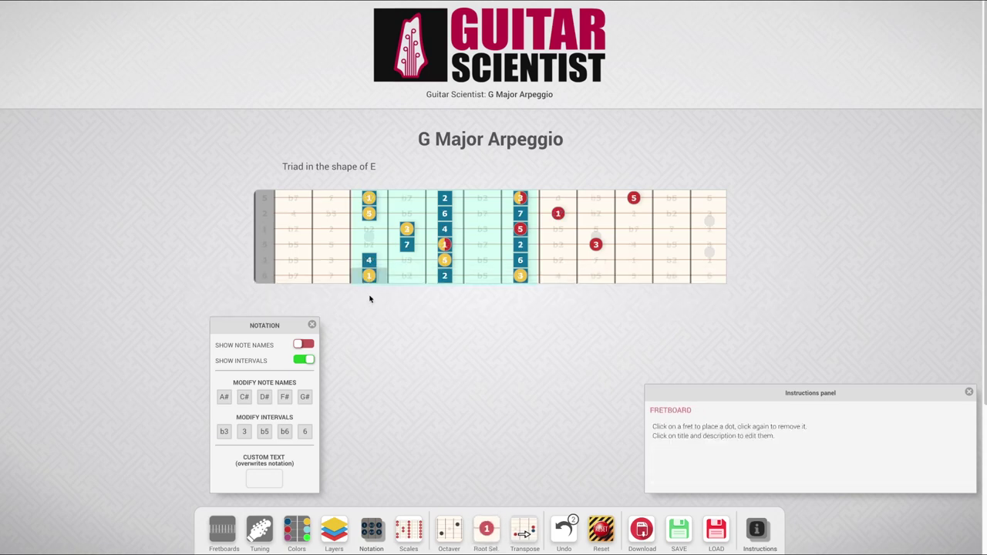
- Respell Gb as F# and Bb as A#, then switch labels to interval numbers
{"action": "left_click", "coordinate": [305, 345]}
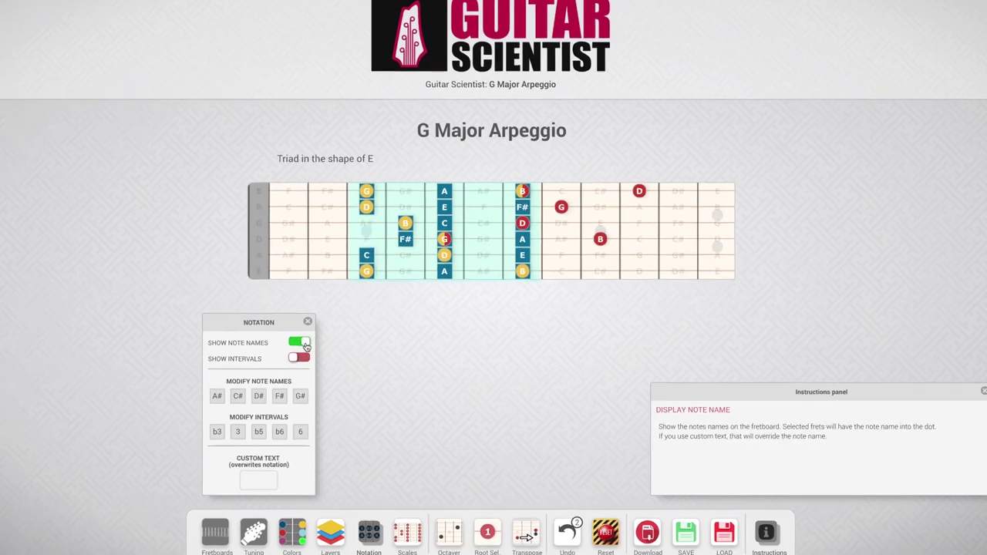
{"action": "left_click", "coordinate": [305, 345]}
{"action": "left_click", "coordinate": [305, 345]}
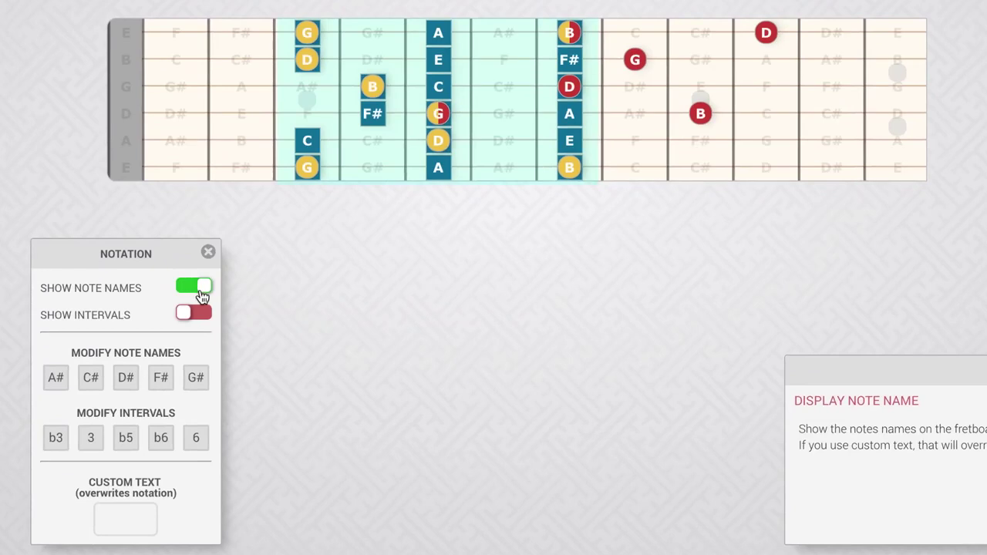
{"action": "left_click", "coordinate": [162, 385]}
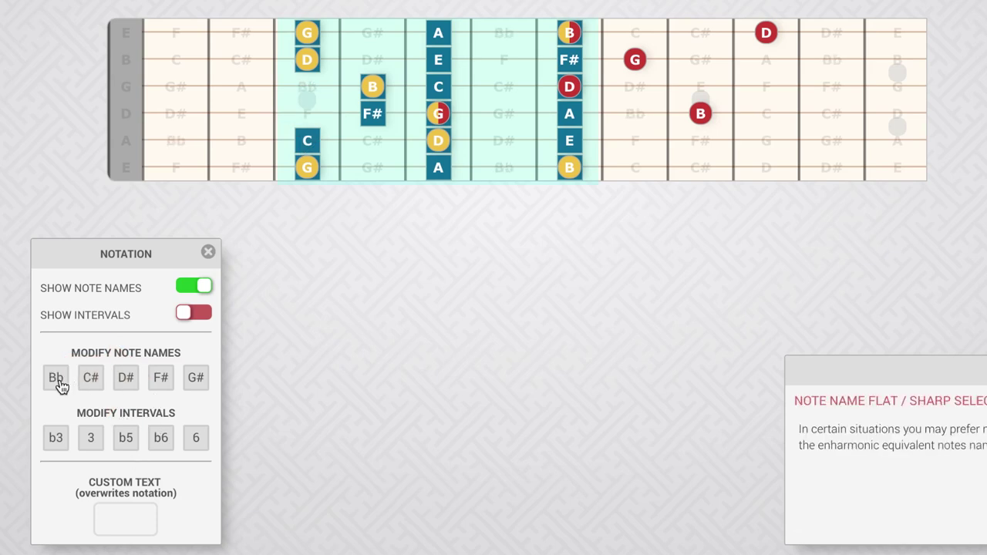
{"action": "left_click", "coordinate": [58, 382]}
{"action": "left_click", "coordinate": [194, 316]}
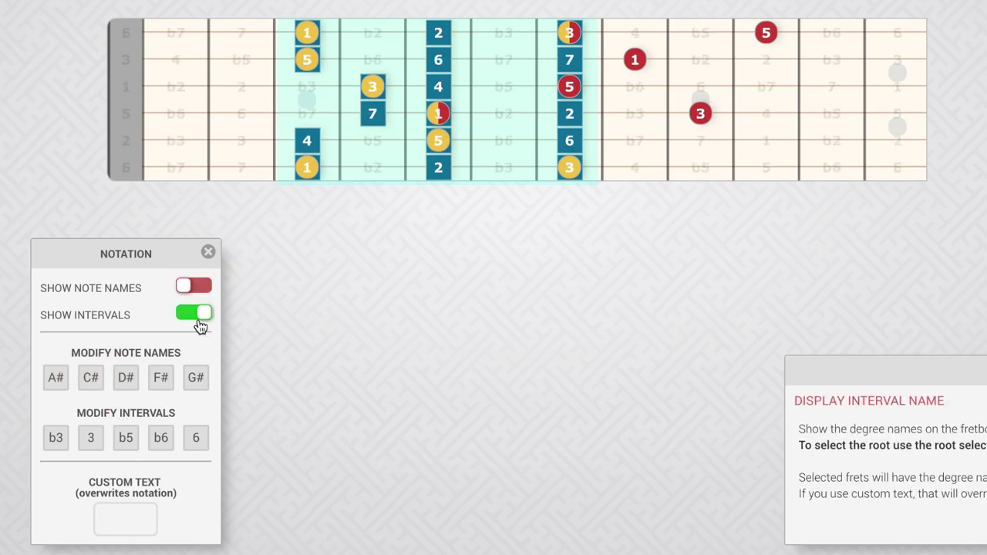
{"action": "left_click", "coordinate": [505, 170]}
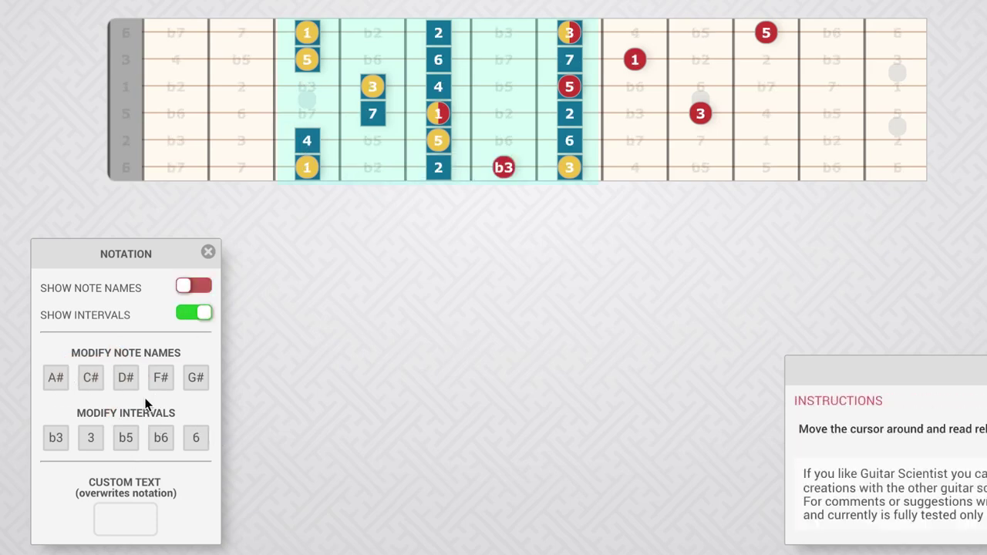
{"action": "mouse_move", "coordinate": [104, 447]}
{"action": "left_click", "coordinate": [63, 447]}
{"action": "left_click", "coordinate": [63, 447]}
{"action": "left_click", "coordinate": [510, 171]}
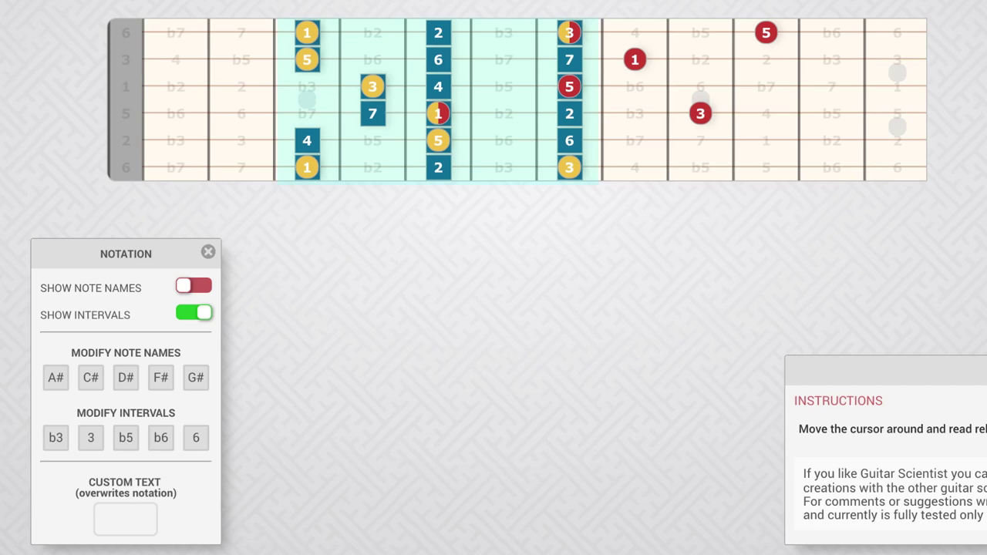
{"action": "mouse_move", "coordinate": [124, 520]}
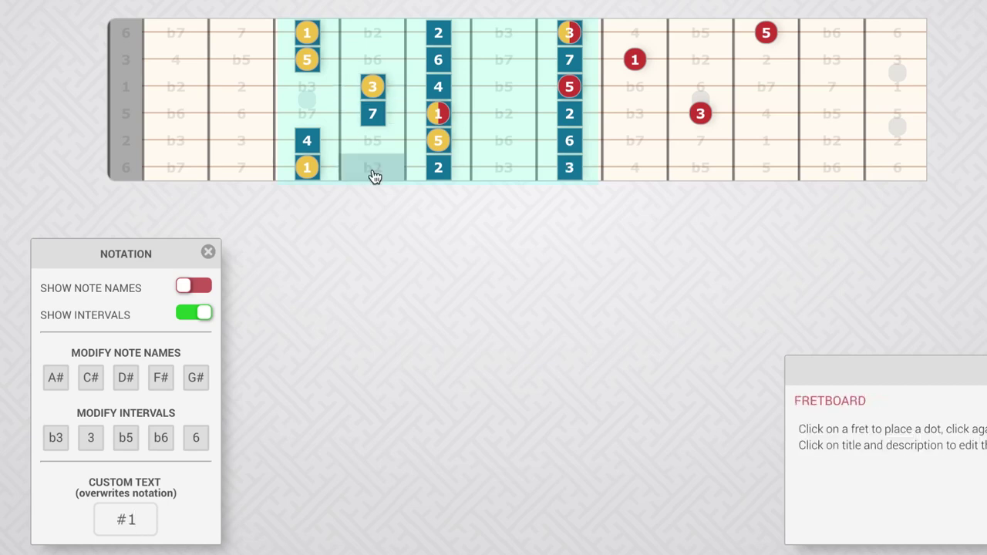
{"action": "key", "text": "BackSpace"}
{"action": "key", "text": "BackSpace"}
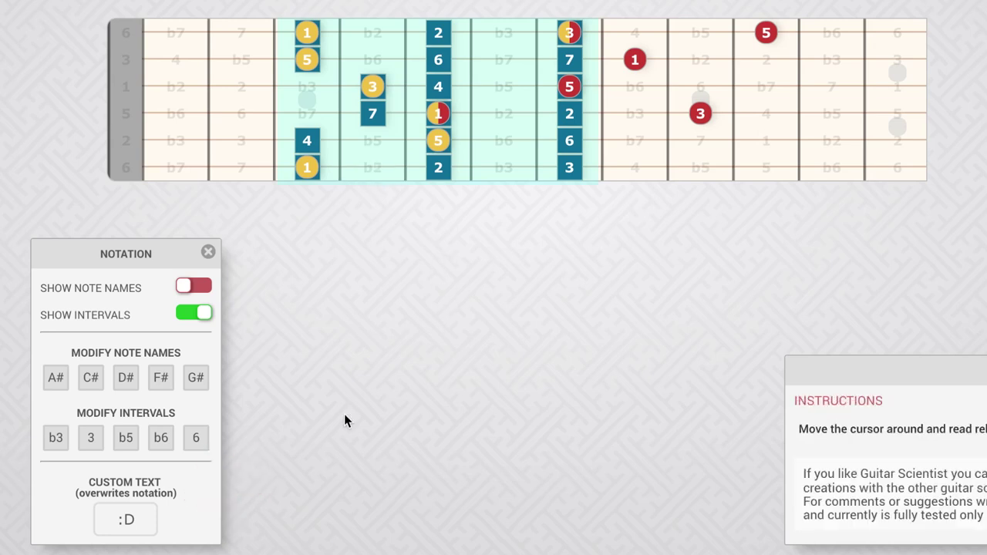
{"action": "left_click_drag", "start_coordinate": [120, 519], "coordinate": [132, 518]}
{"action": "left_click", "coordinate": [503, 113]}
{"action": "left_click", "coordinate": [502, 140]}
{"action": "left_click", "coordinate": [507, 142]}
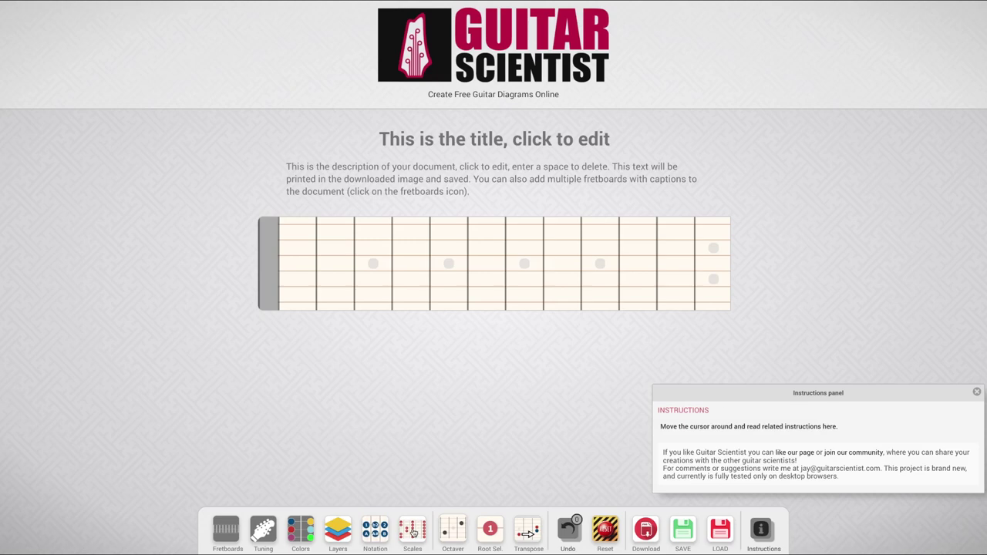
- Generate the Ascending Melodic Minor scale on the fretboard
{"action": "left_click", "coordinate": [412, 529]}
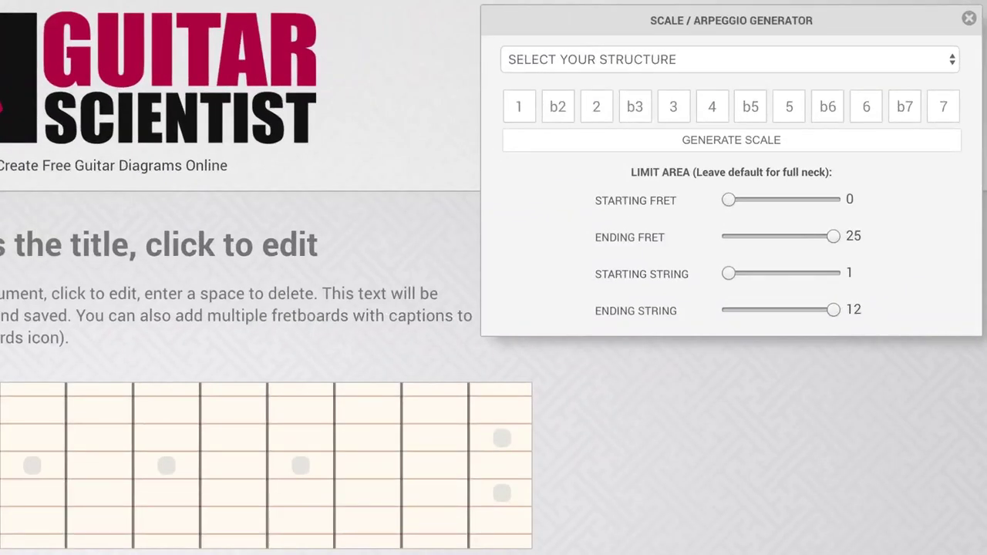
{"action": "left_click_drag", "start_coordinate": [713, 20], "coordinate": [628, 32]}
{"action": "left_click", "coordinate": [625, 72]}
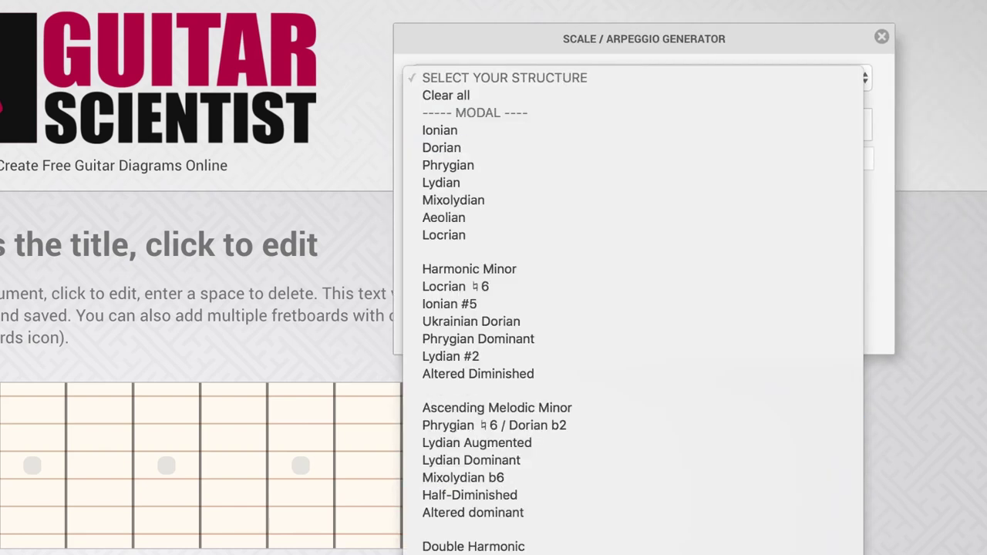
{"action": "left_click", "coordinate": [511, 402]}
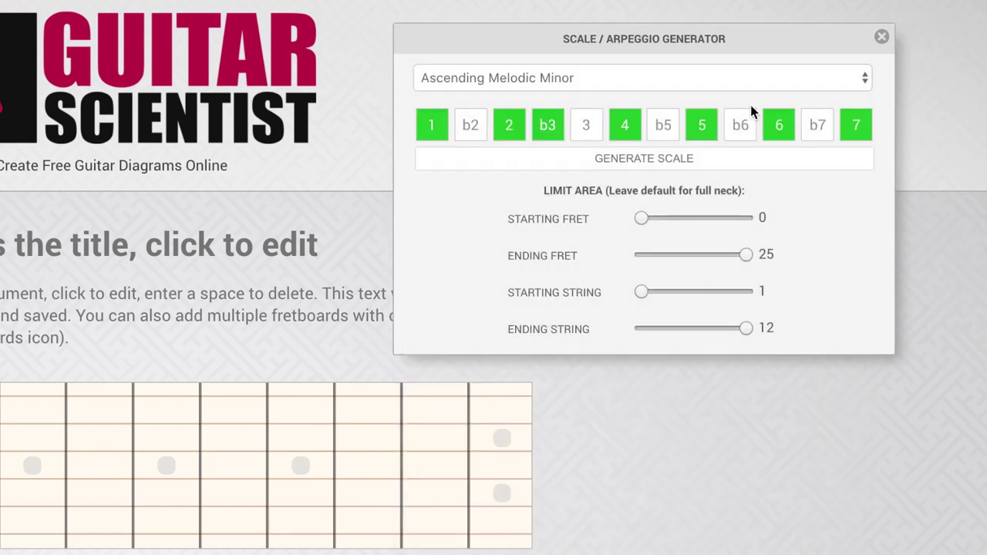
{"action": "left_click", "coordinate": [661, 160]}
{"action": "left_click", "coordinate": [661, 159]}
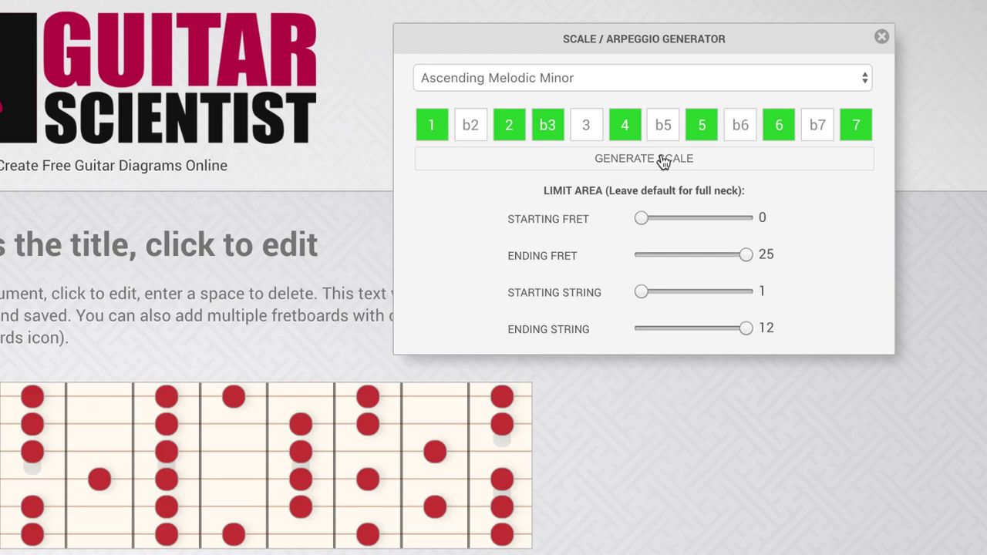
- Clear it, drop degrees 2 and 5, add degree 3, and regenerate the scale
{"action": "left_click", "coordinate": [539, 164]}
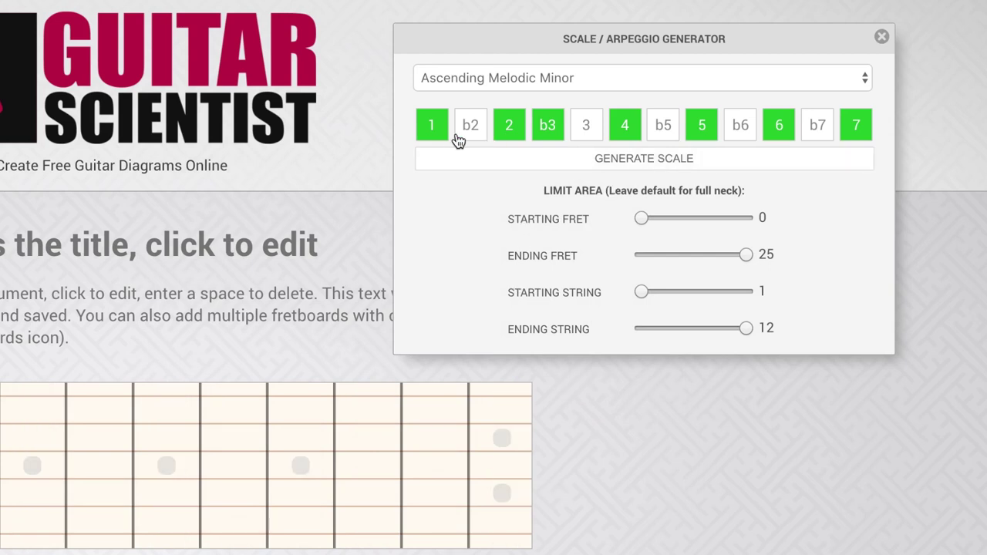
{"action": "left_click", "coordinate": [509, 128]}
{"action": "left_click", "coordinate": [622, 132]}
{"action": "left_click", "coordinate": [694, 128]}
{"action": "left_click", "coordinate": [622, 132]}
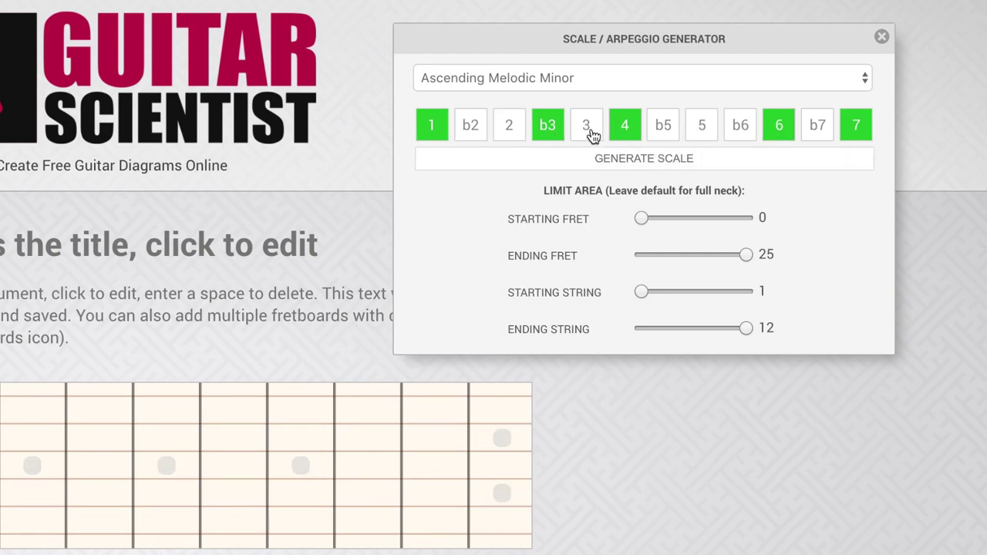
{"action": "left_click", "coordinate": [587, 132]}
{"action": "left_click", "coordinate": [573, 162]}
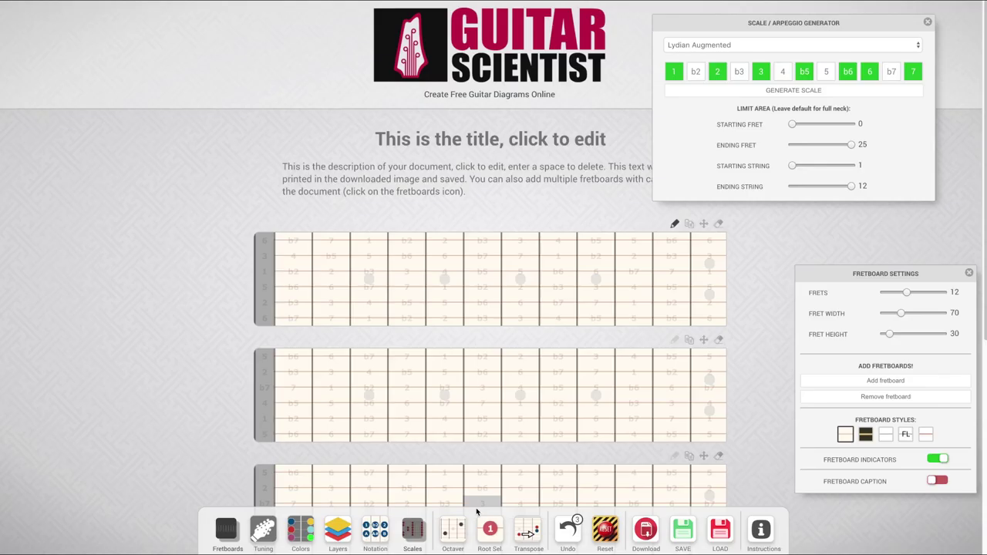
{"action": "left_click", "coordinate": [489, 529]}
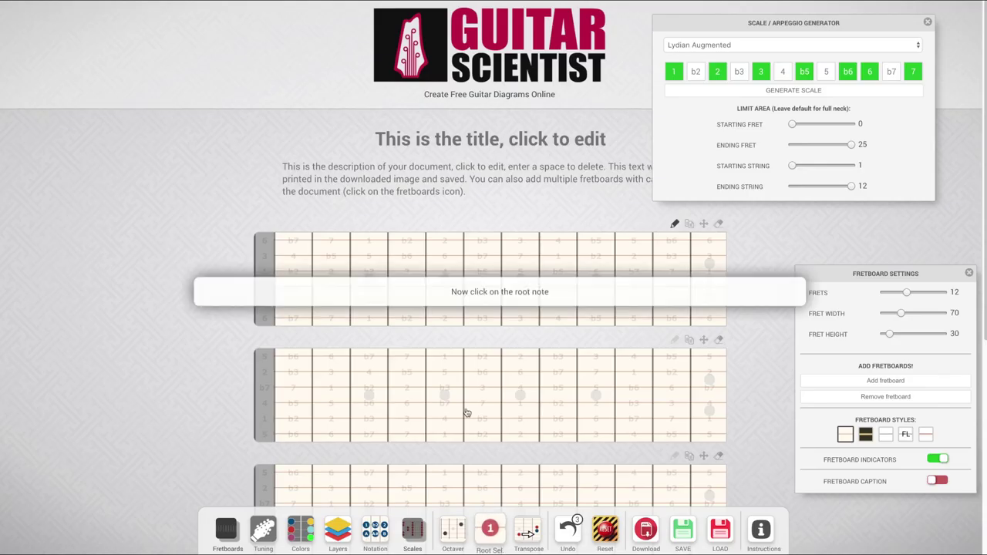
- Set the root, generate Lydian Augmented, and limit the range to frets 5–8
{"action": "left_click", "coordinate": [373, 324]}
{"action": "left_click", "coordinate": [774, 95]}
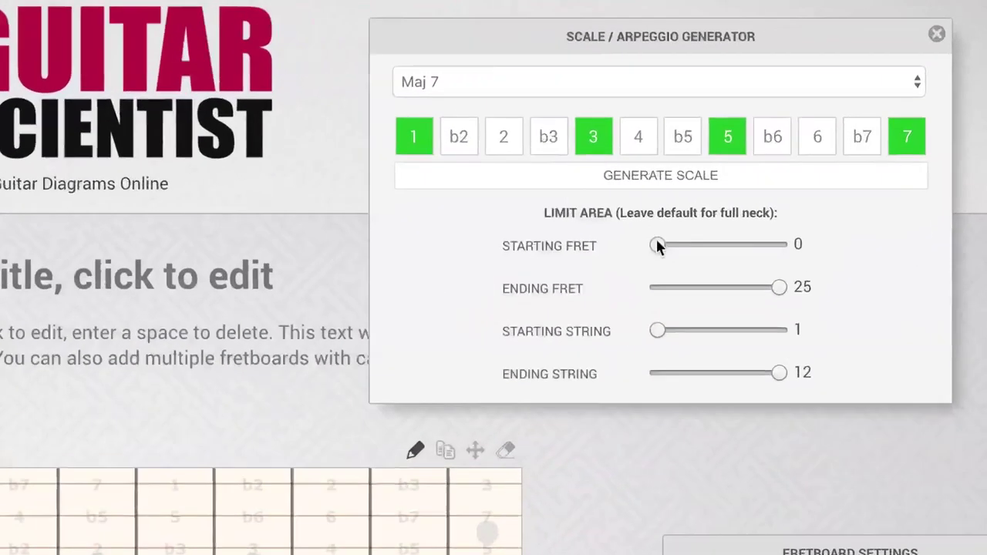
{"action": "left_click_drag", "start_coordinate": [792, 124], "coordinate": [804, 124]}
{"action": "left_click_drag", "start_coordinate": [778, 289], "coordinate": [691, 291]}
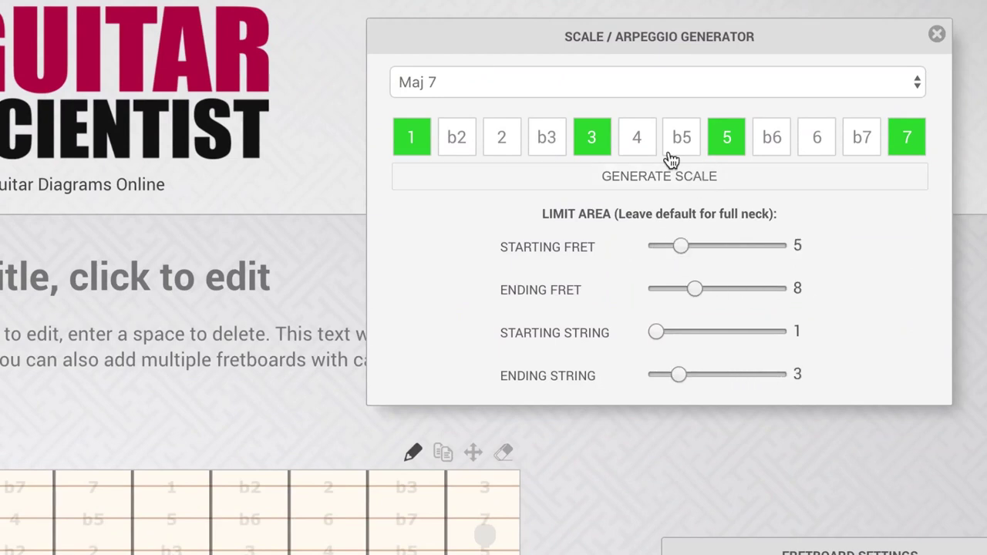
- Generate the Ionian scale in that range, then select the Maj 7 arpeggio
{"action": "left_click", "coordinate": [595, 82]}
{"action": "scroll", "coordinate": [594, 82], "scroll_direction": "up", "scroll_amount": 10}
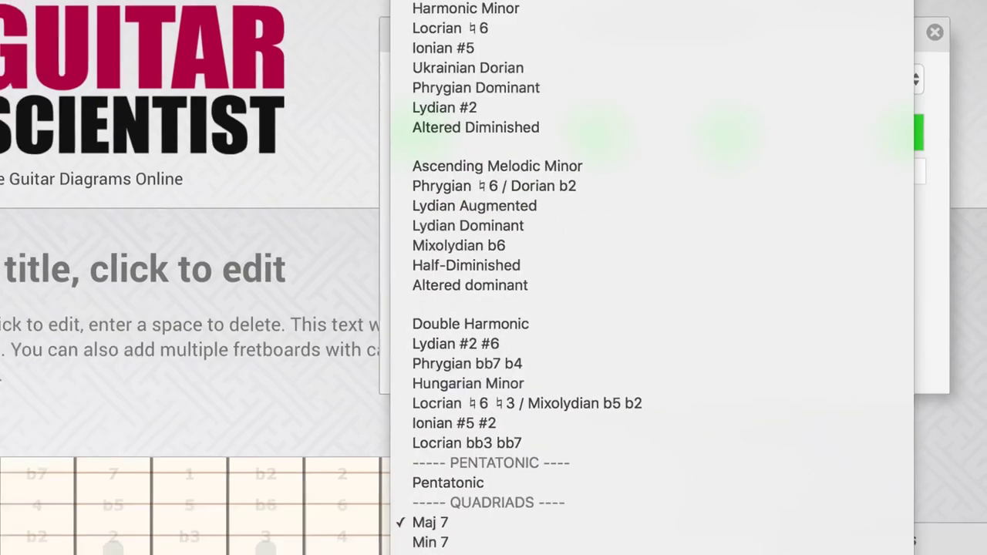
{"action": "left_click", "coordinate": [643, 115]}
{"action": "left_click", "coordinate": [645, 143]}
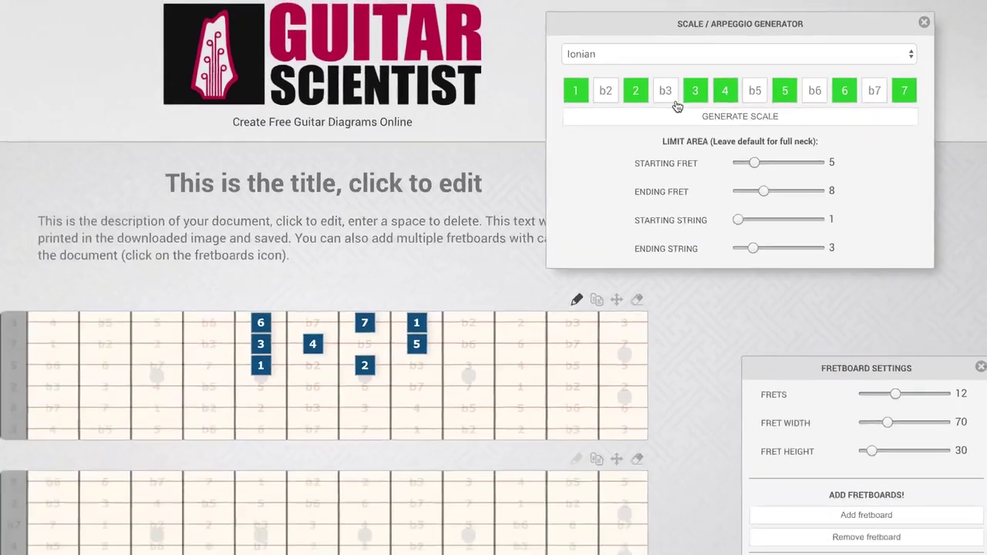
{"action": "left_click", "coordinate": [570, 61]}
{"action": "left_click", "coordinate": [705, 379]}
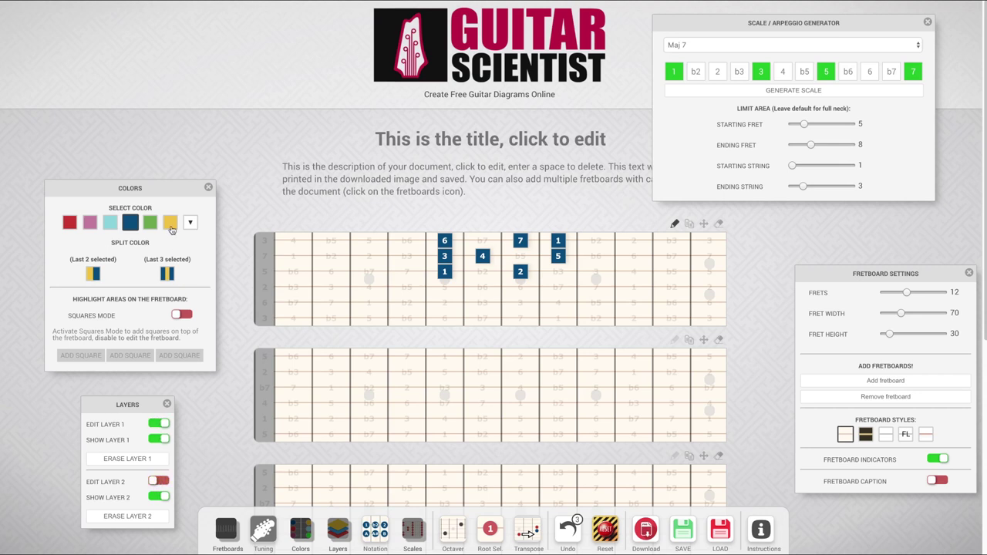
- Generate yellow Maj 7 arpeggio dots over the Ionian squares
{"action": "left_click", "coordinate": [774, 94]}
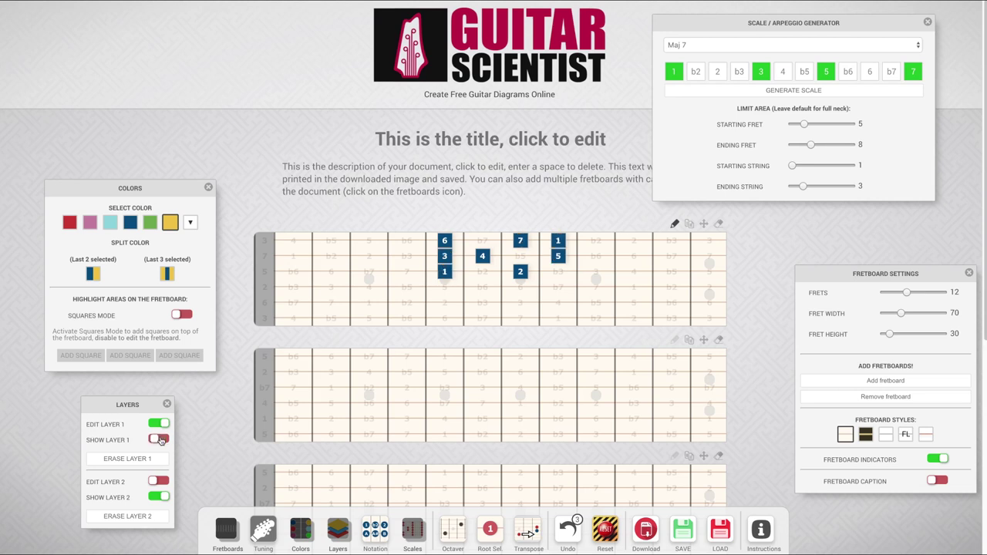
{"action": "left_click", "coordinate": [160, 498]}
{"action": "left_click", "coordinate": [159, 497]}
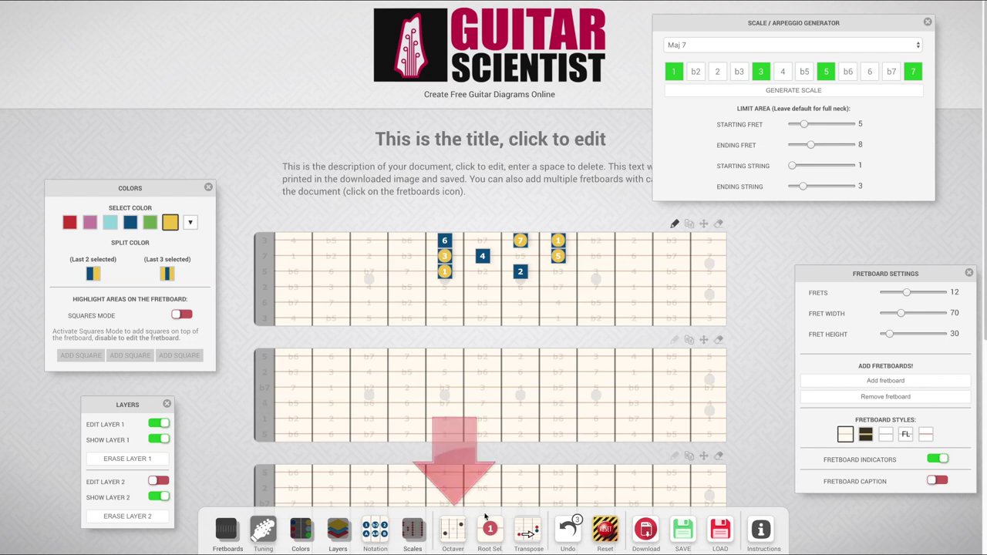
{"action": "scroll", "coordinate": [473, 397], "scroll_direction": "down", "scroll_amount": 1}
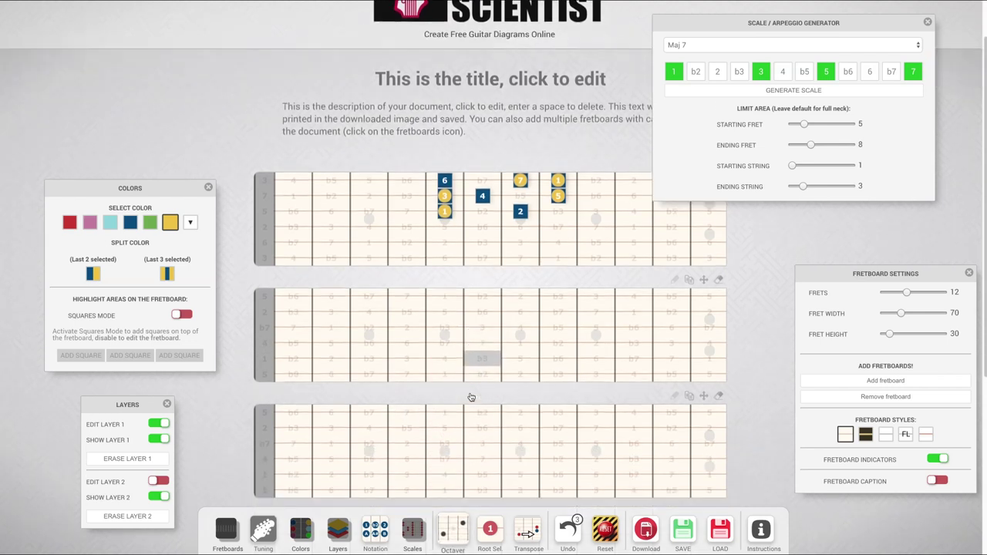
- Close the generator, fretboard and layer panels, and mark every root red on fretboard 2
{"action": "left_click", "coordinate": [928, 22]}
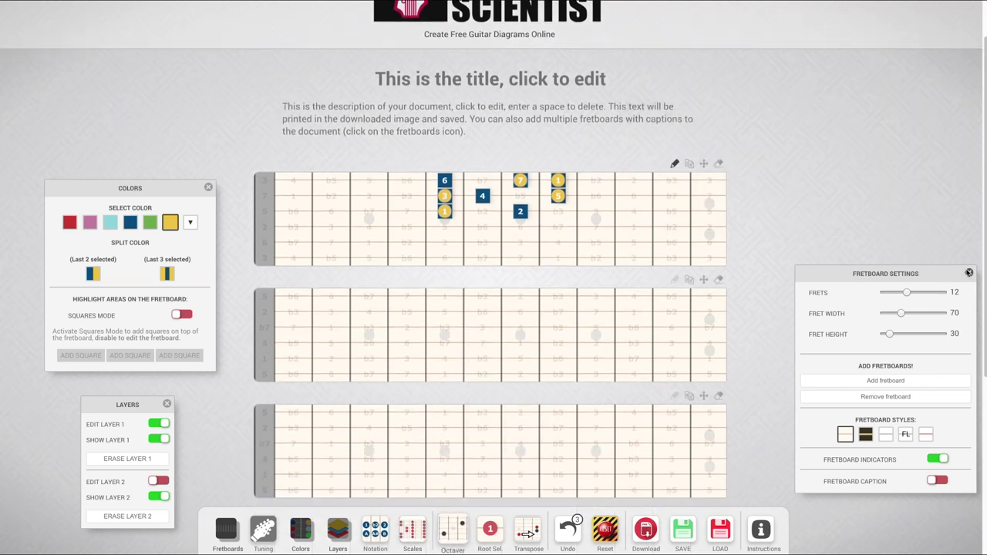
{"action": "left_click", "coordinate": [968, 273]}
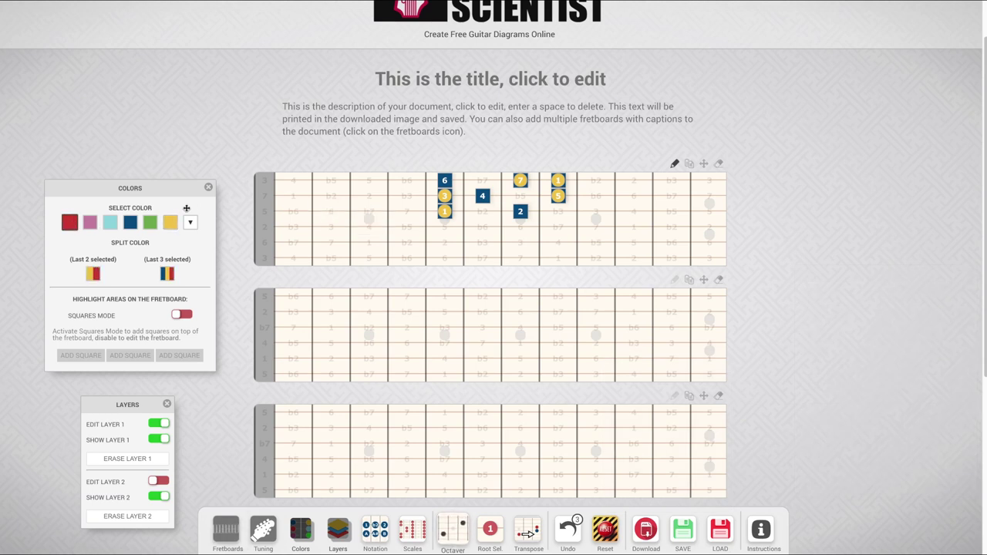
{"action": "left_click", "coordinate": [166, 405]}
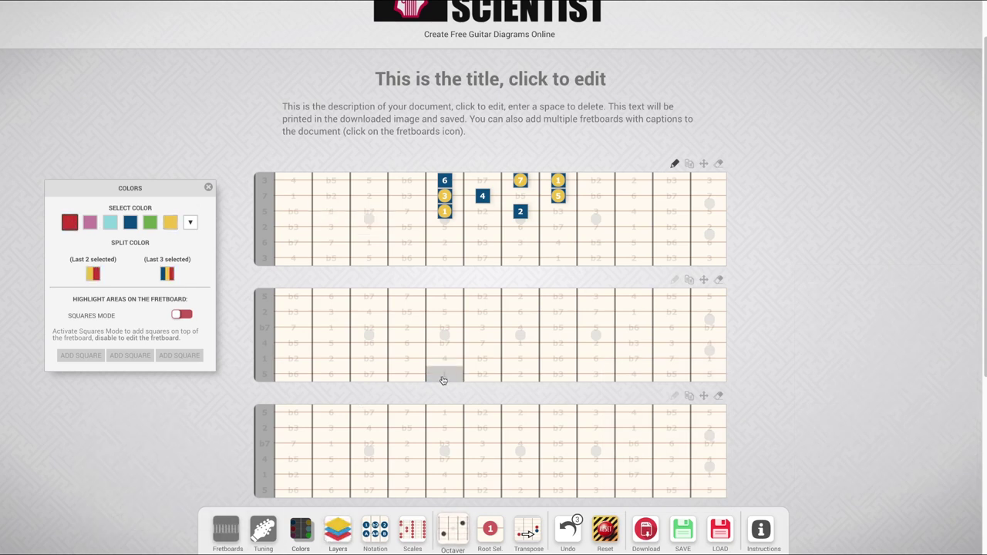
{"action": "left_click", "coordinate": [443, 378]}
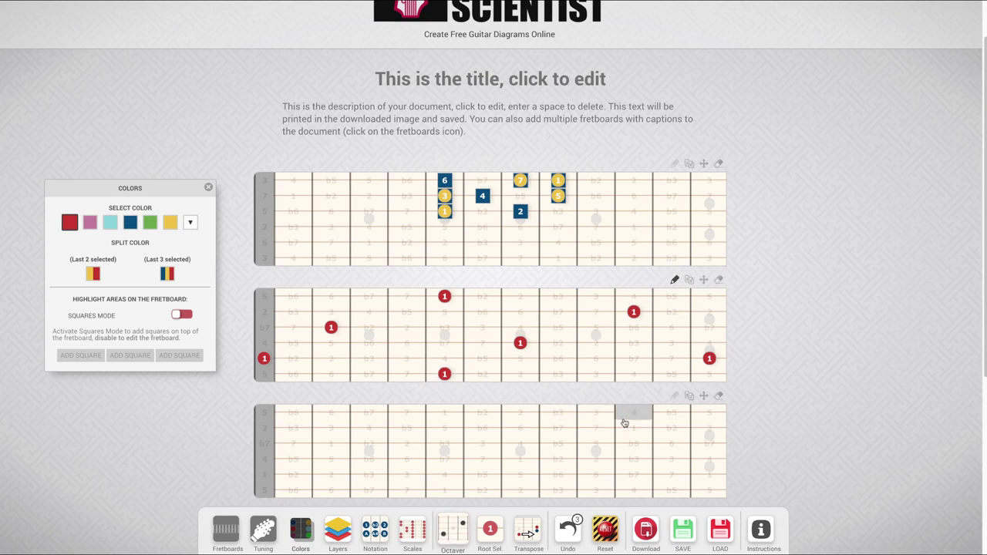
{"action": "left_click", "coordinate": [219, 534]}
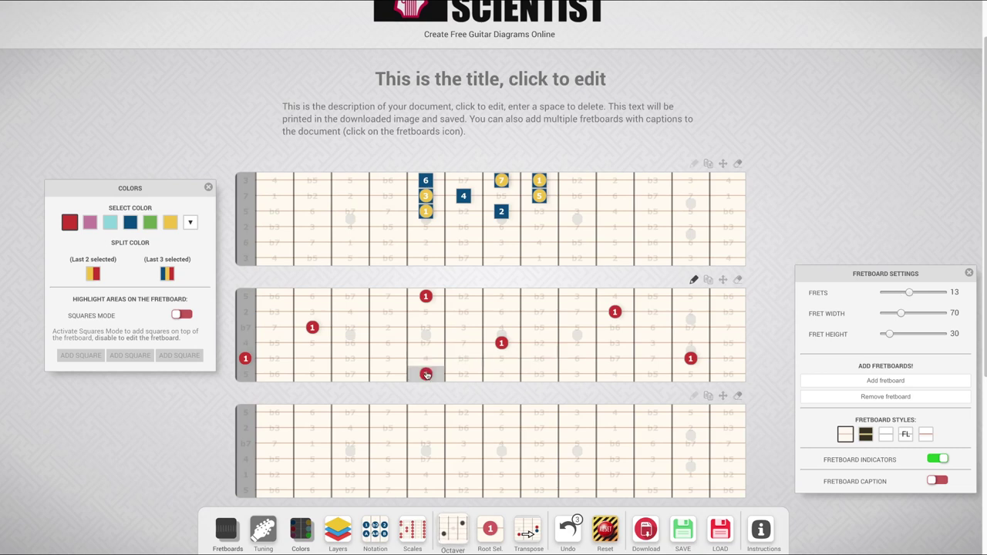
- Switch the notation to show note names instead of intervals
{"action": "left_click", "coordinate": [381, 536]}
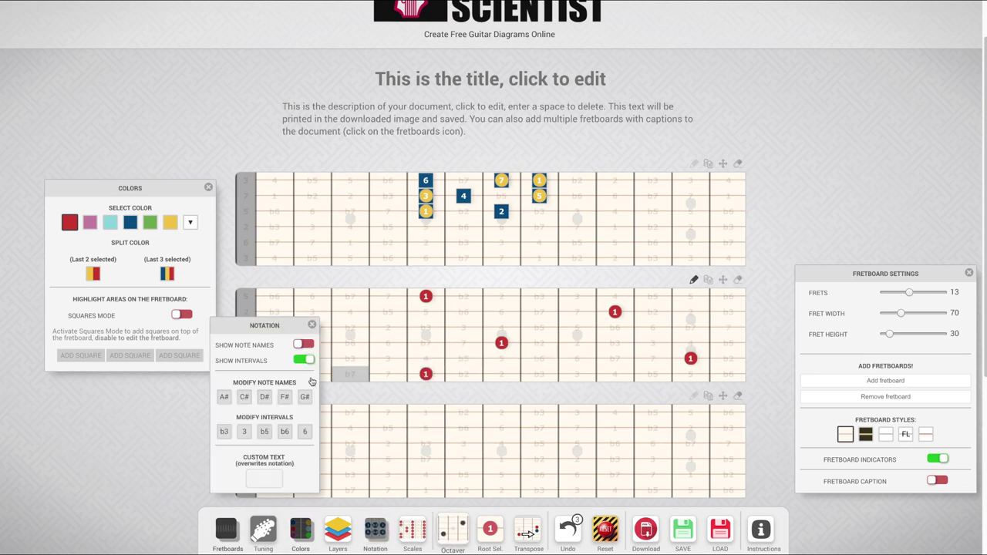
{"action": "left_click", "coordinate": [301, 344]}
{"action": "left_click", "coordinate": [312, 324]}
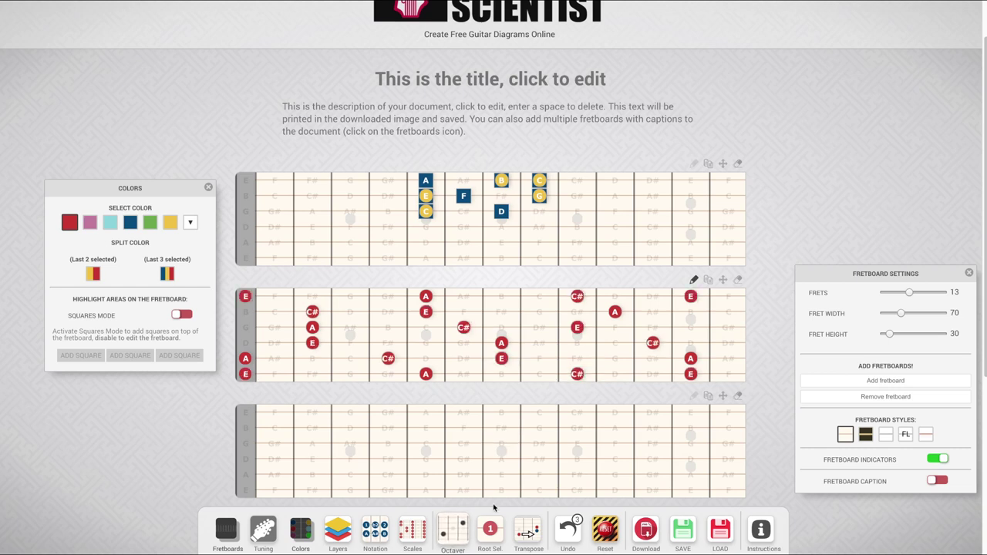
- Colour the A notes dark blue and the C# and E notes yellow on the second fretboard
{"action": "left_click", "coordinate": [131, 223]}
{"action": "left_click", "coordinate": [425, 374]}
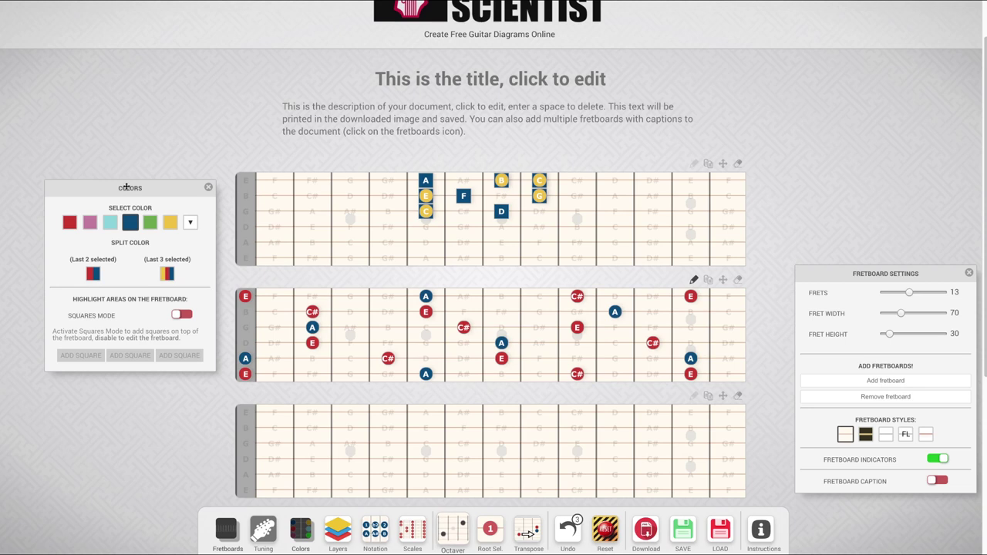
{"action": "left_click", "coordinate": [168, 224]}
{"action": "left_click", "coordinate": [577, 374]}
{"action": "left_click", "coordinate": [501, 357]}
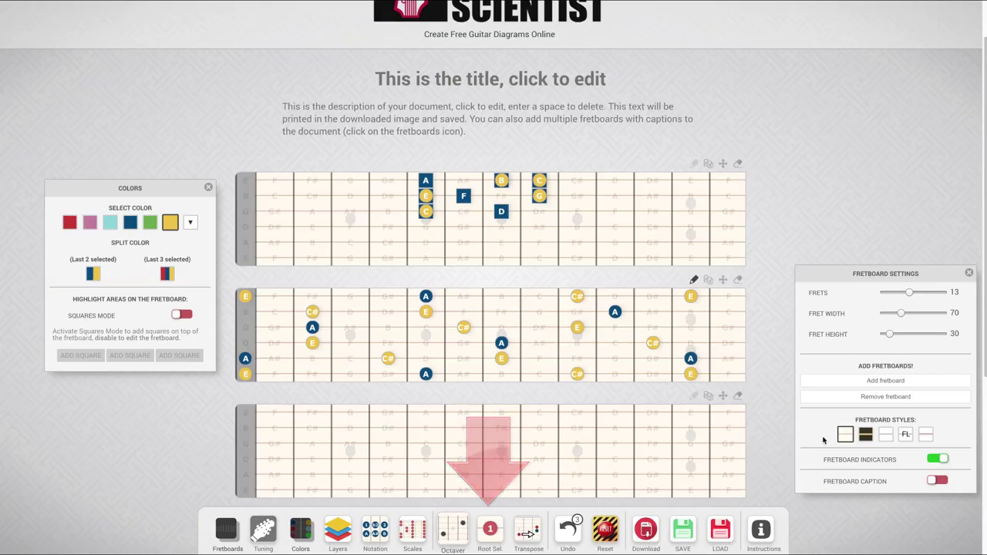
{"action": "left_click", "coordinate": [490, 530]}
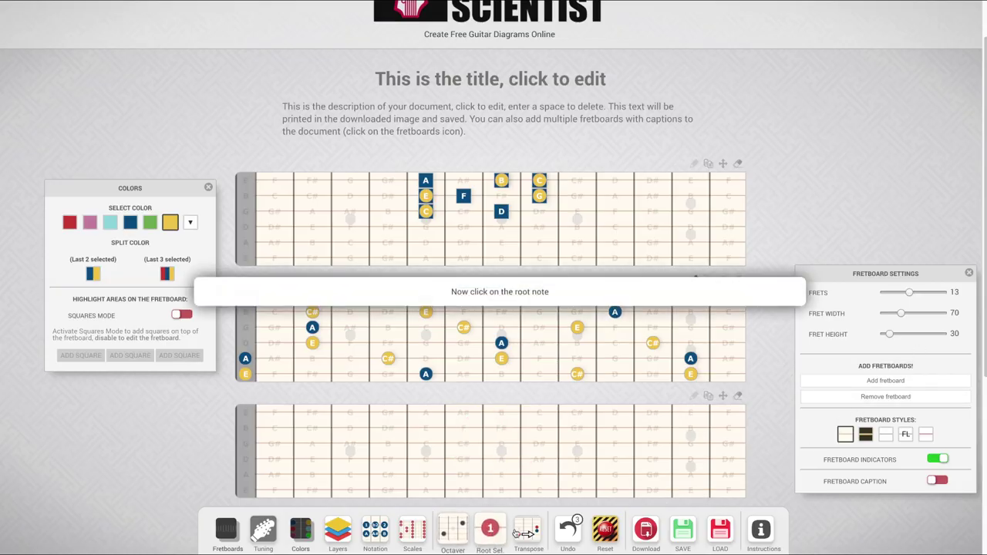
- Make A the root note on both fretboards, then close the Fretboard Settings and Colors panels
{"action": "left_click", "coordinate": [425, 375]}
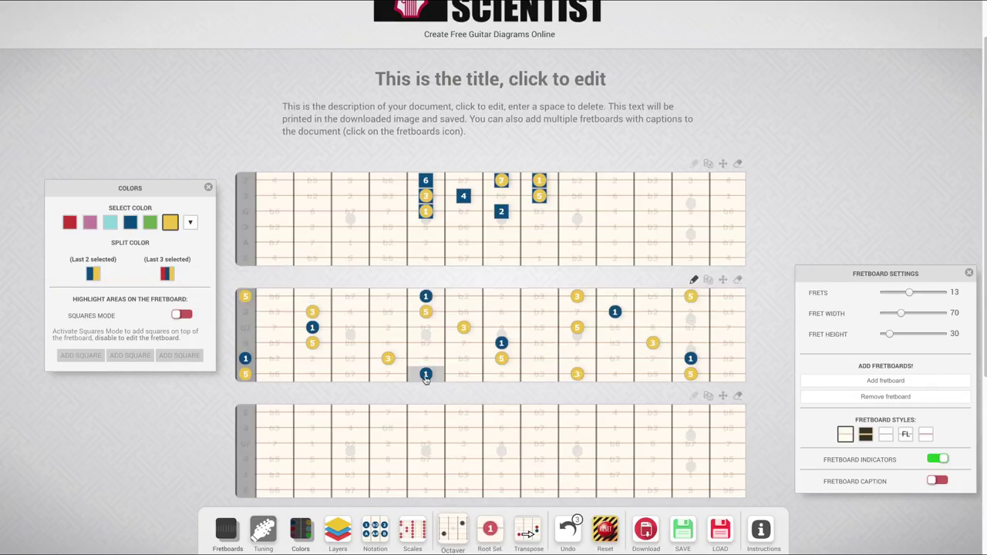
{"action": "left_click", "coordinate": [494, 541]}
{"action": "left_click", "coordinate": [425, 209]}
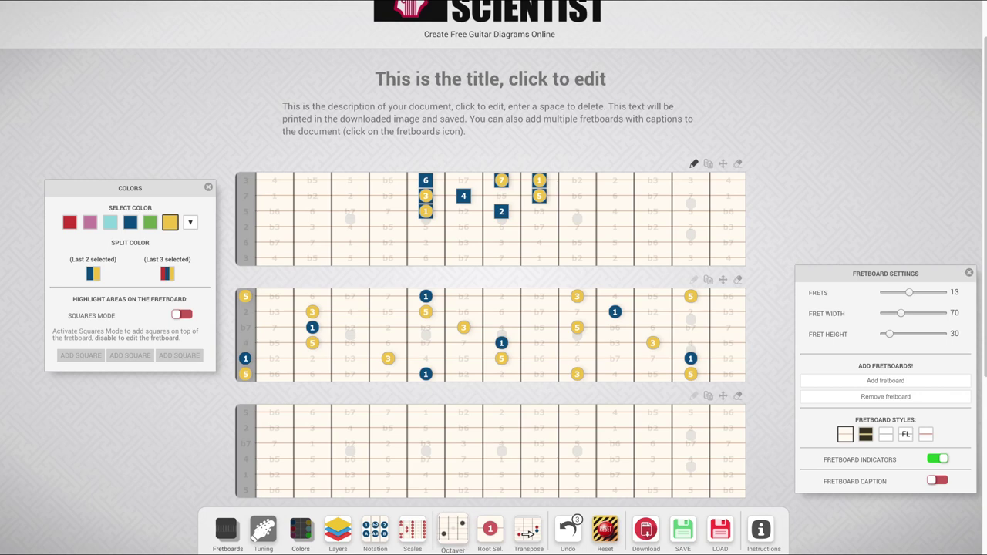
{"action": "left_click", "coordinate": [970, 274]}
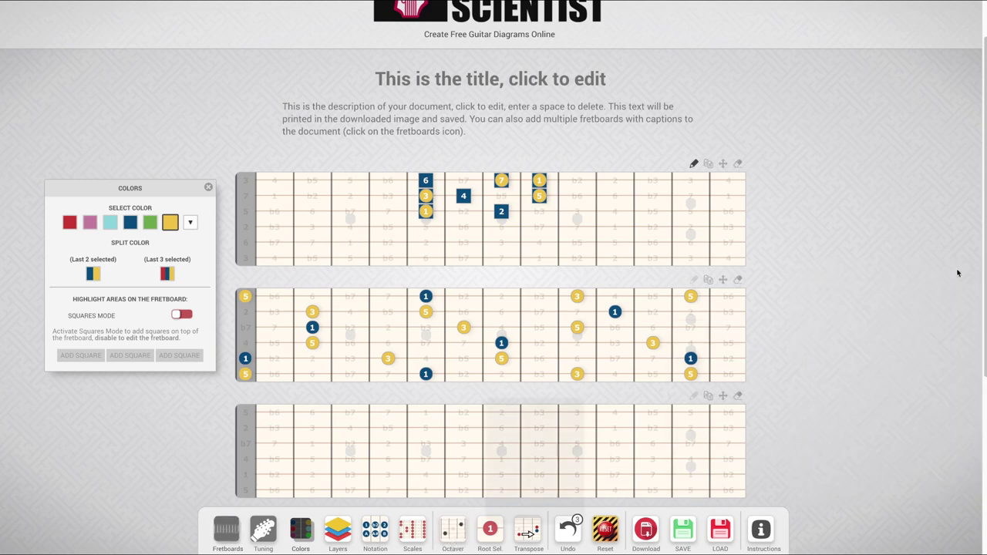
{"action": "left_click", "coordinate": [208, 190]}
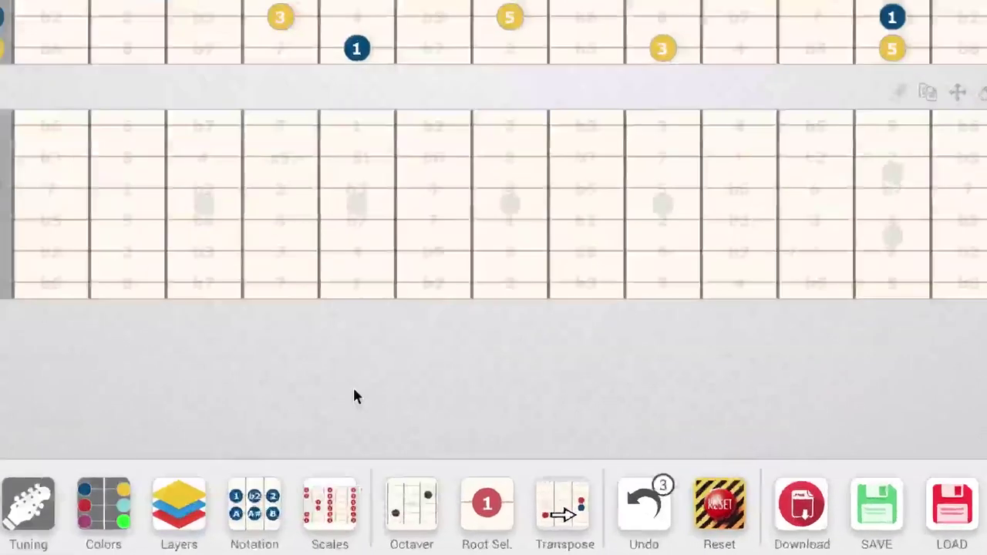
{"action": "left_click", "coordinate": [490, 529]}
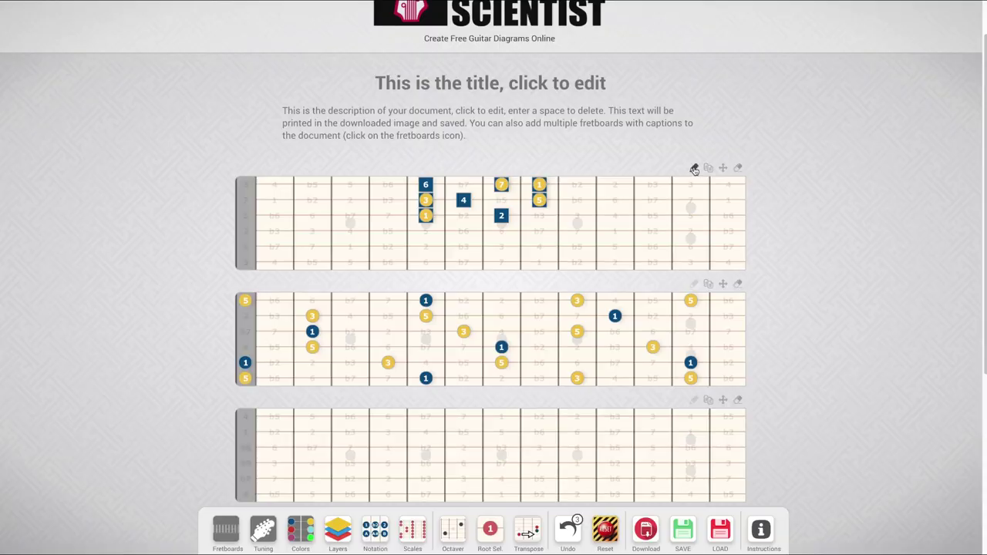
- Shift the layer's dots up and down a few frets with the Transposer
{"action": "left_click", "coordinate": [528, 529]}
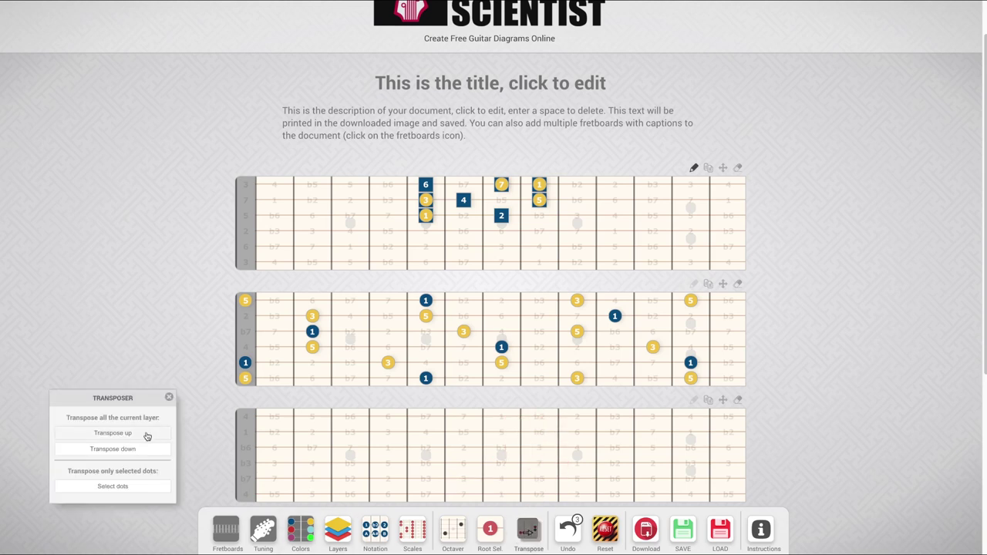
{"action": "left_click", "coordinate": [112, 433]}
{"action": "left_click", "coordinate": [147, 434]}
{"action": "left_click", "coordinate": [147, 434]}
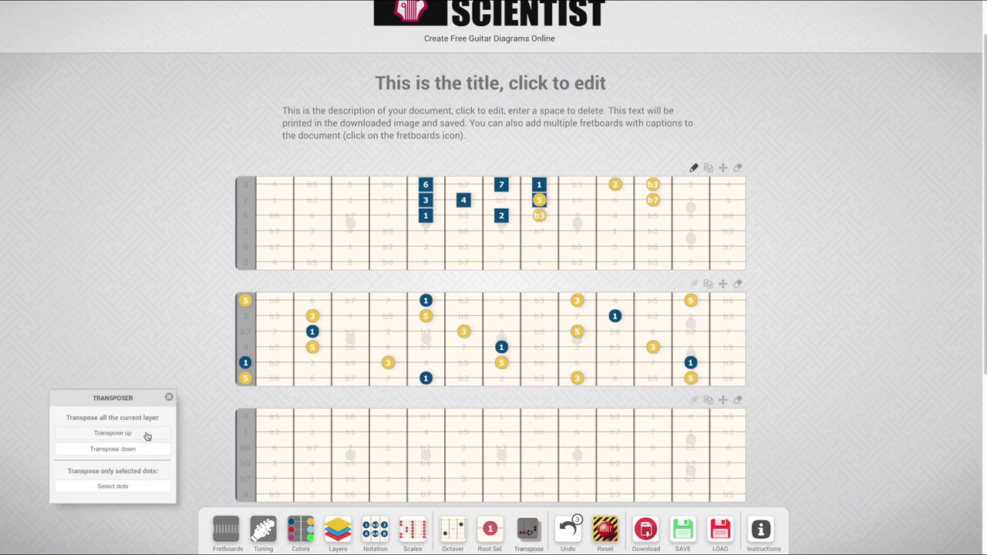
{"action": "left_click", "coordinate": [147, 434]}
{"action": "left_click", "coordinate": [137, 453]}
{"action": "left_click", "coordinate": [137, 453]}
{"action": "left_click", "coordinate": [138, 454]}
{"action": "left_click", "coordinate": [137, 453]}
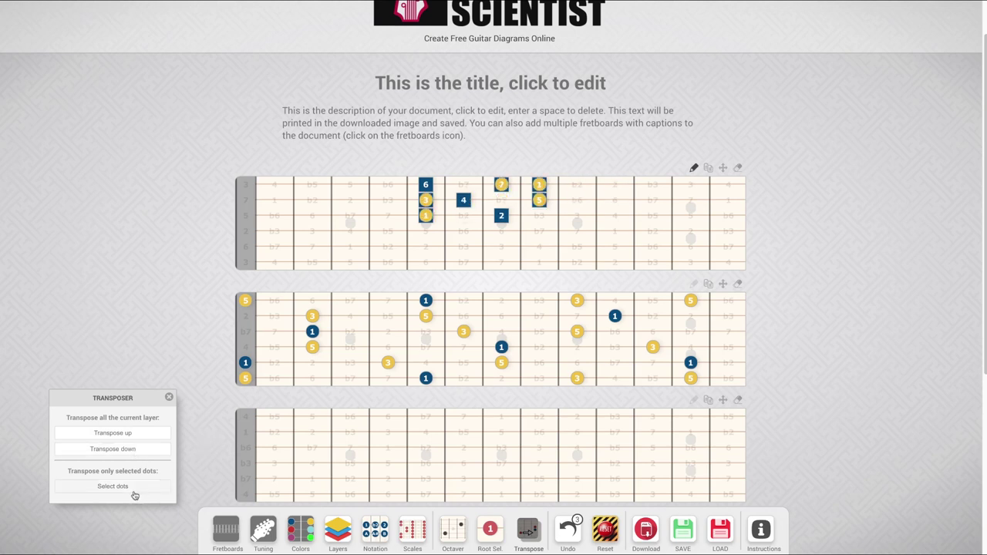
- Select a dot on the top fretboard and transpose only the selected dots down
{"action": "left_click", "coordinate": [134, 490]}
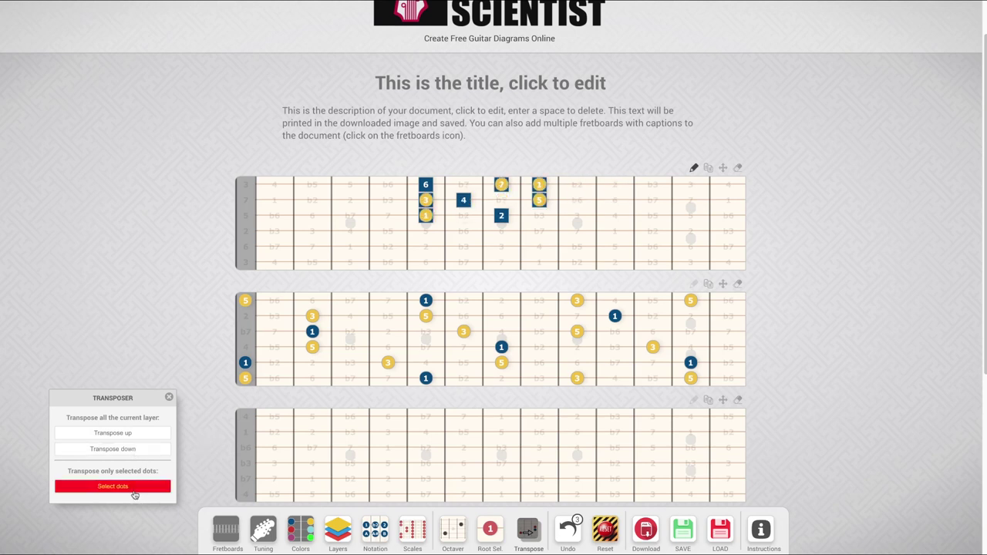
{"action": "left_click", "coordinate": [426, 202]}
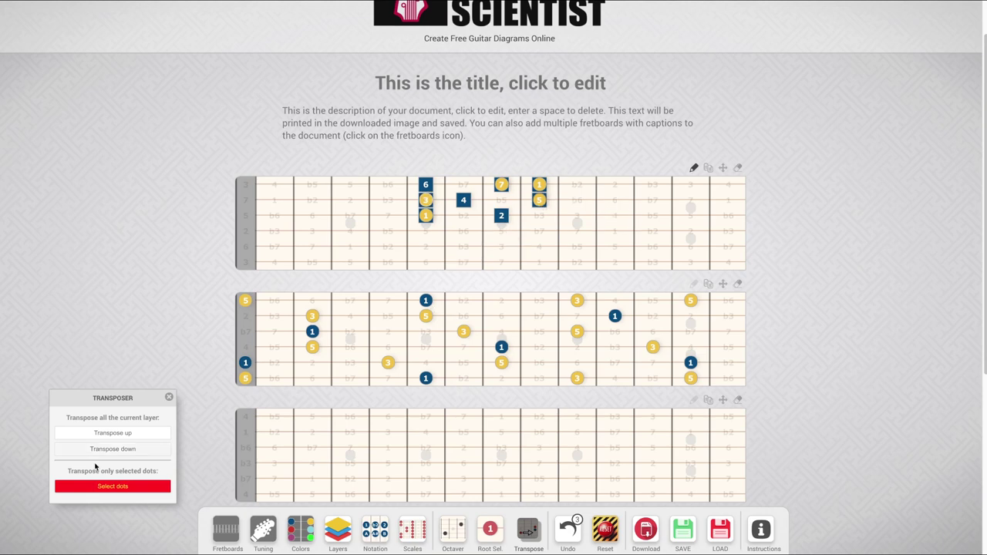
{"action": "left_click", "coordinate": [122, 450]}
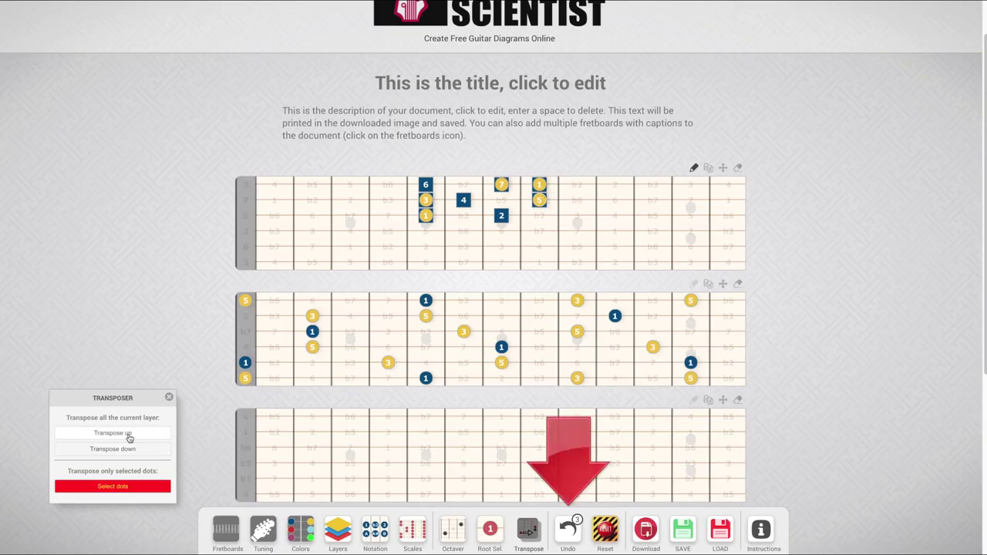
- Close the Transposer and undo the transposition on the top fretboard
{"action": "key", "text": "ctrl+z"}
{"action": "left_click", "coordinate": [169, 397]}
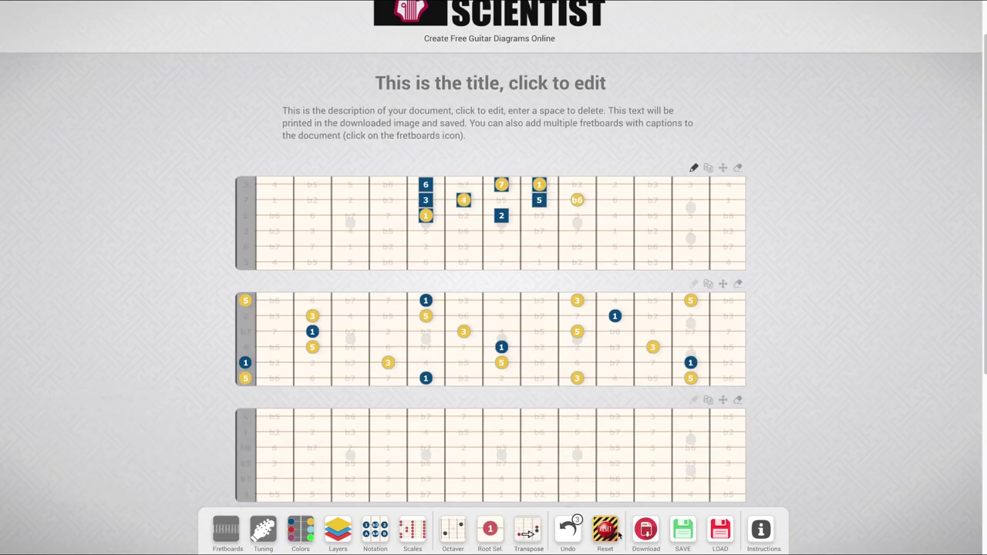
{"action": "left_click", "coordinate": [572, 537]}
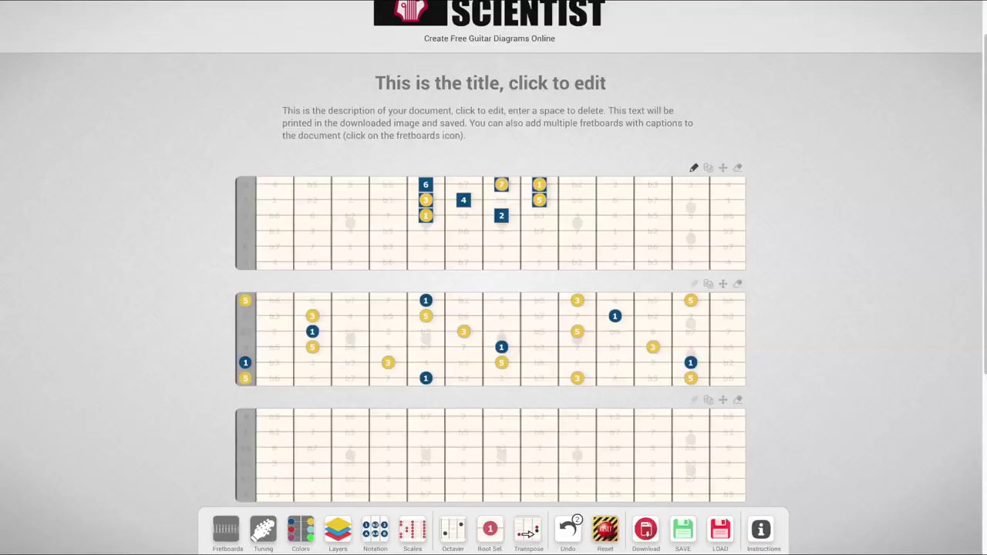
- Reset to clear every note marker, then undo the reset to restore them
{"action": "scroll", "coordinate": [822, 429], "scroll_direction": "down", "scroll_amount": 1}
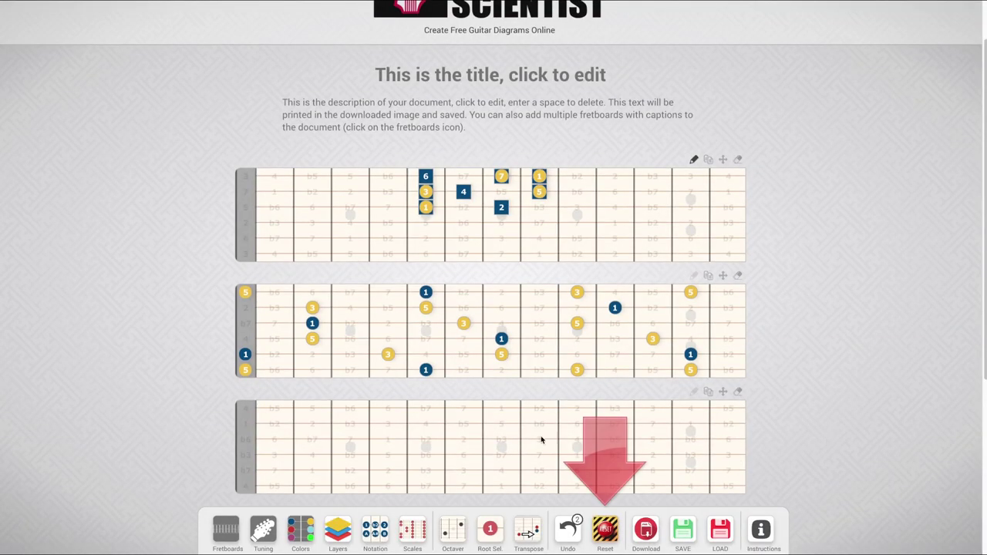
{"action": "left_click", "coordinate": [610, 531]}
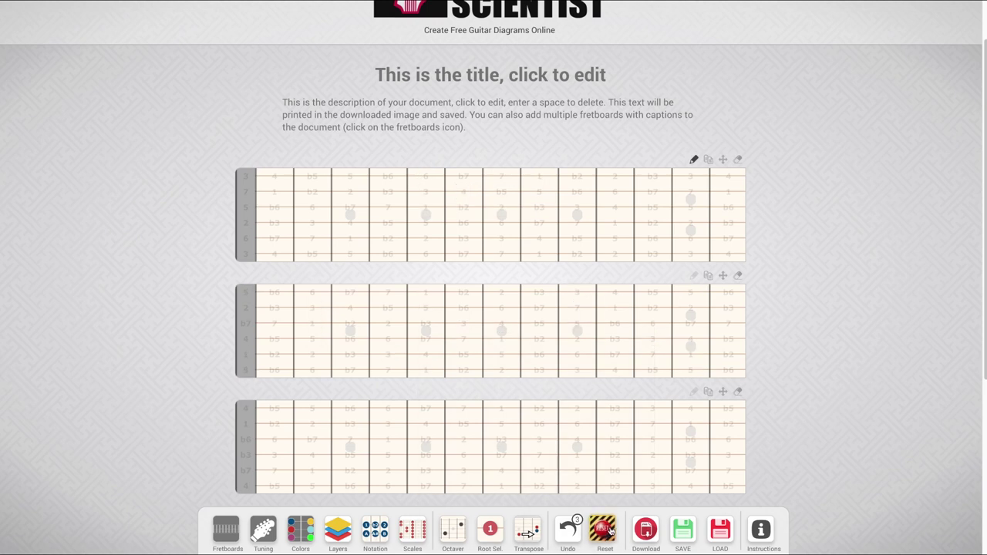
{"action": "left_click", "coordinate": [568, 529]}
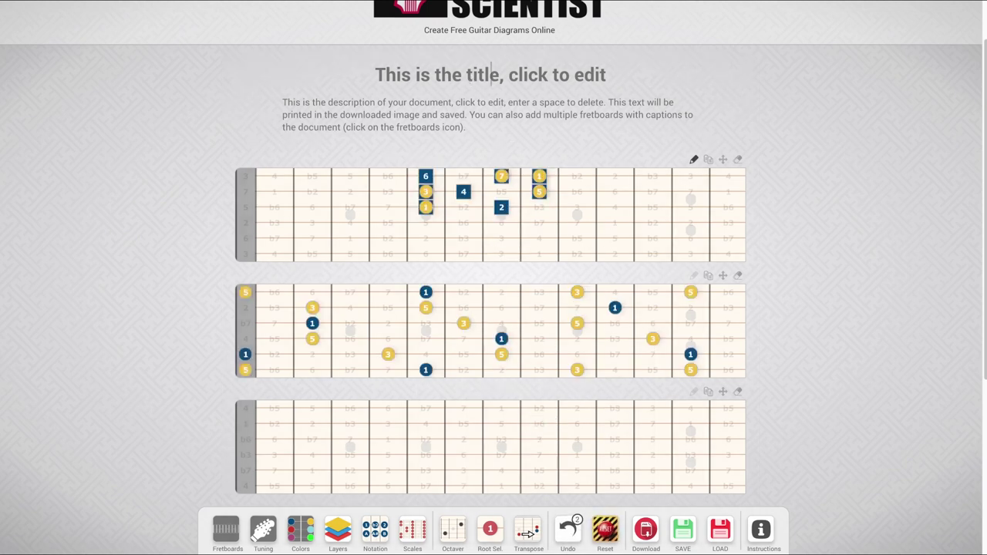
{"action": "left_click", "coordinate": [226, 529]}
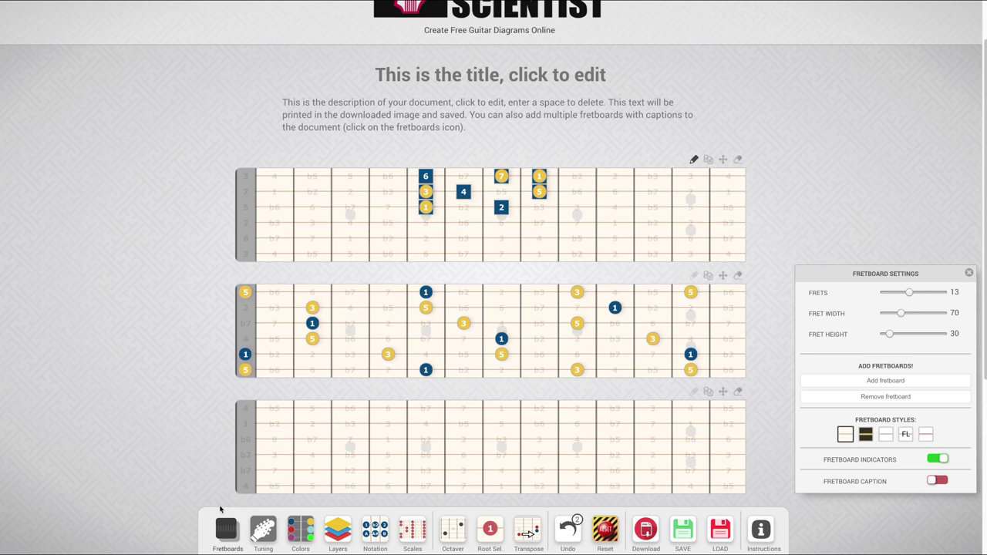
- Give the guitar 8 strings, label dots with note names, and reset all dots
{"action": "left_click", "coordinate": [263, 529]}
{"action": "left_click_drag", "start_coordinate": [117, 30], "coordinate": [129, 31]}
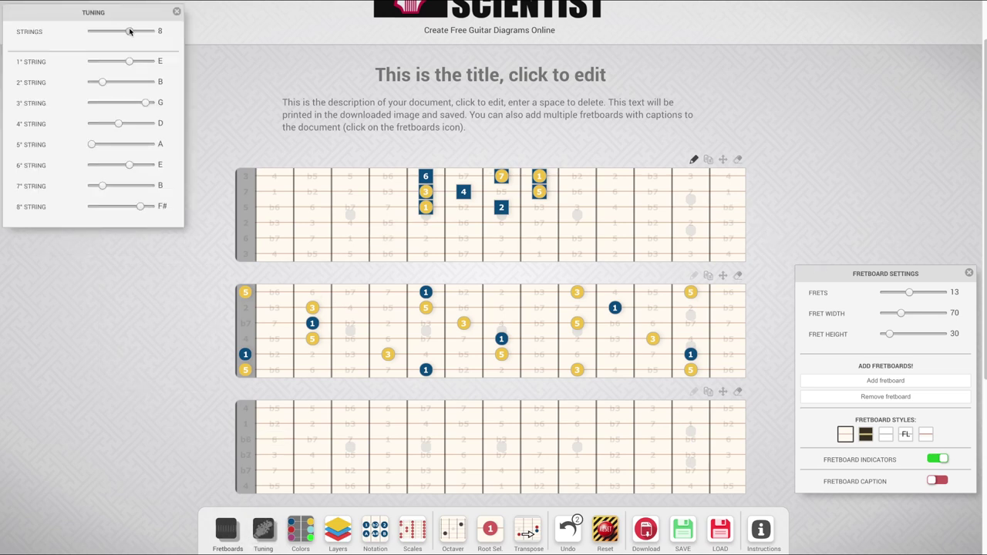
{"action": "left_click", "coordinate": [128, 207]}
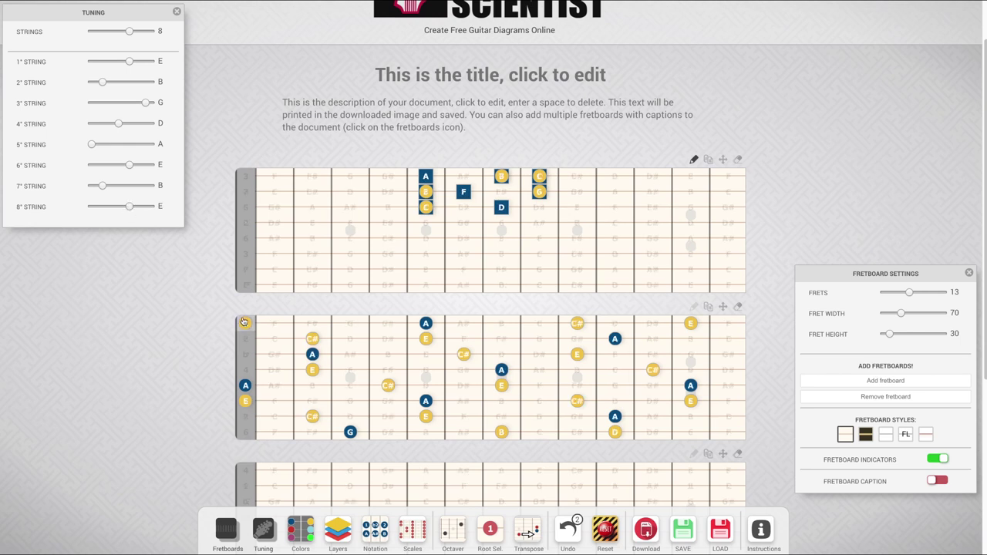
{"action": "left_click", "coordinate": [608, 535]}
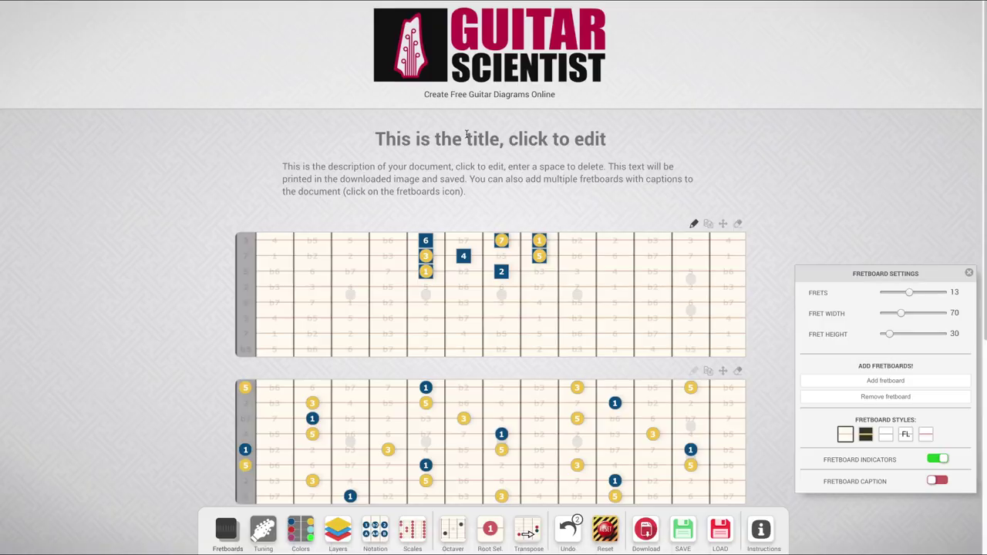
- Title the diagram 'Arpeggios on 8 string guitar' and download it as a PNG image
{"action": "type", "text": "Arpeggios on 8 string guitar"}
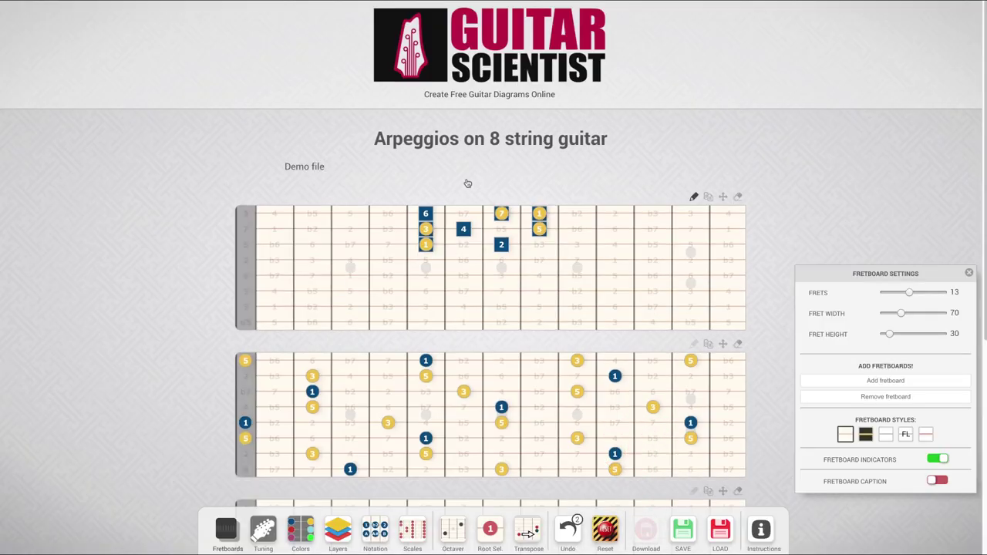
{"action": "left_click", "coordinate": [316, 370]}
{"action": "left_click", "coordinate": [505, 34]}
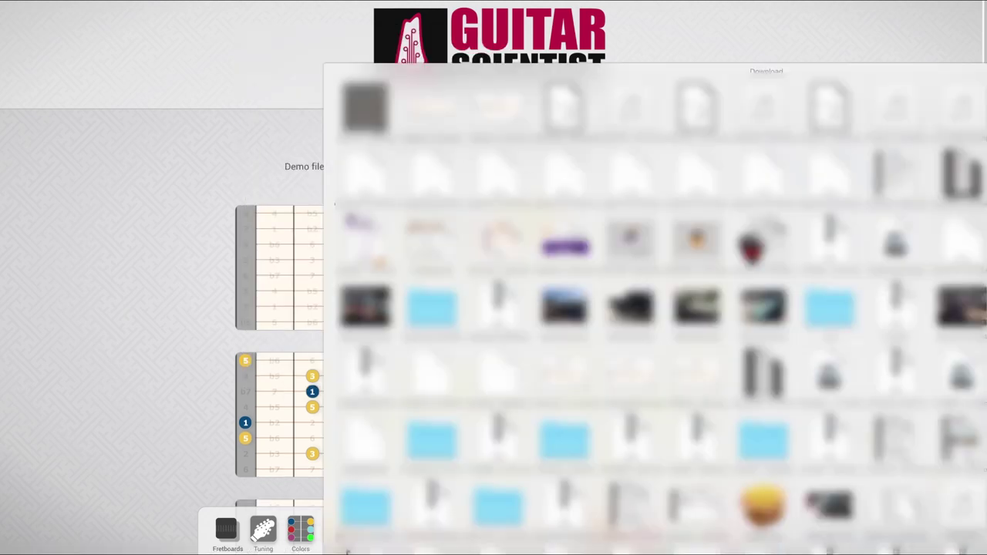
- Open the downloaded PNG and zoom in and back out to inspect it
{"action": "left_click", "coordinate": [363, 100]}
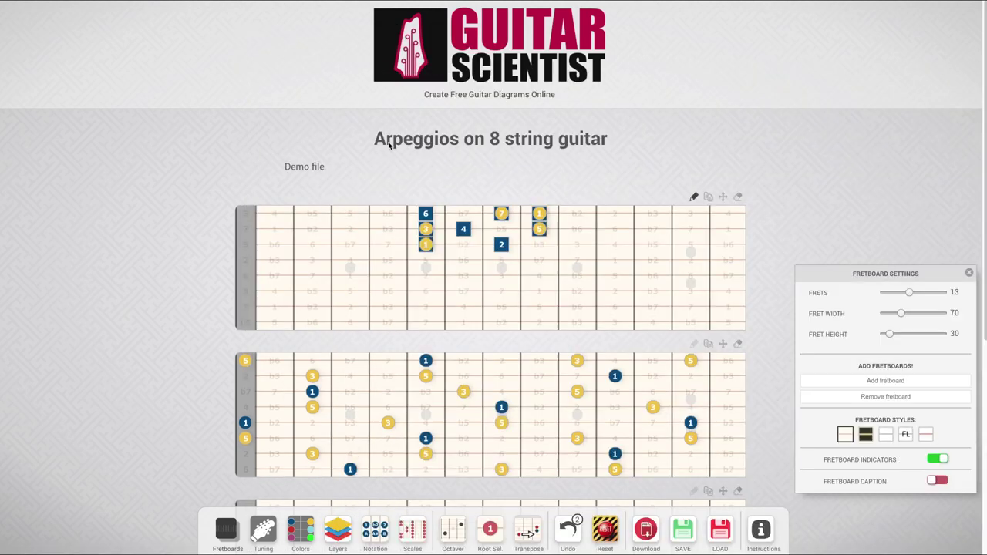
{"action": "left_click", "coordinate": [231, 105]}
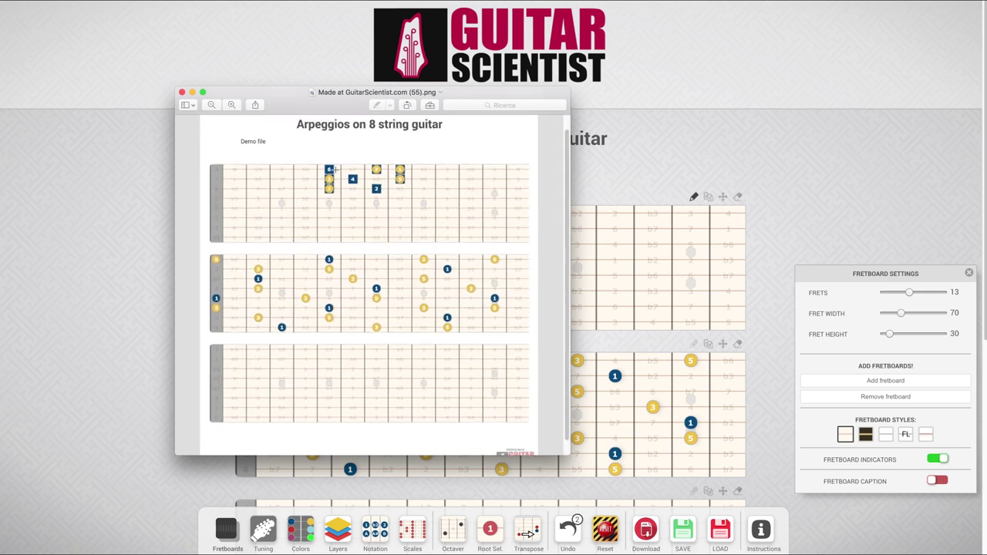
{"action": "left_click", "coordinate": [231, 105]}
{"action": "scroll", "coordinate": [458, 200], "scroll_direction": "up", "scroll_amount": 1}
{"action": "scroll", "coordinate": [403, 176], "scroll_direction": "up", "scroll_amount": 3}
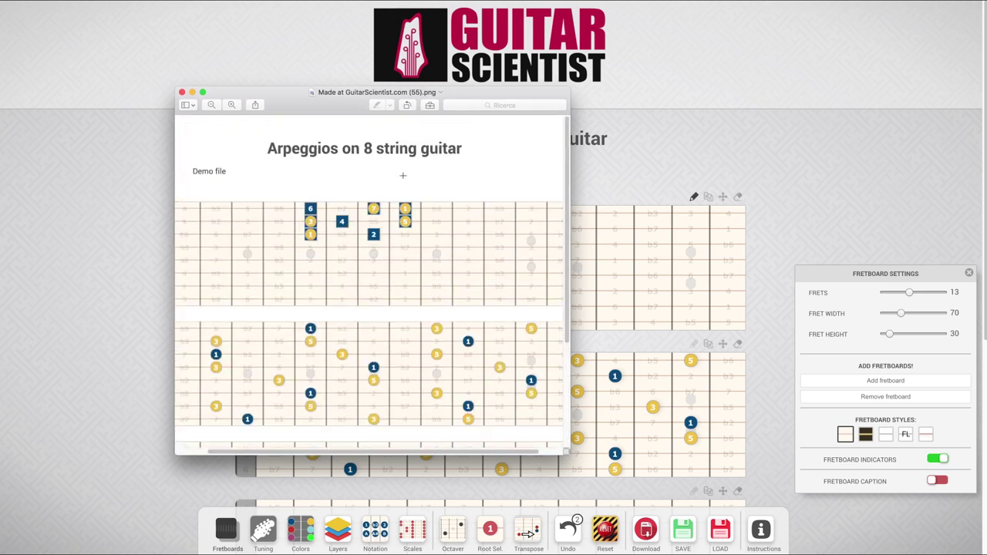
{"action": "left_click", "coordinate": [209, 105]}
{"action": "left_click", "coordinate": [210, 105]}
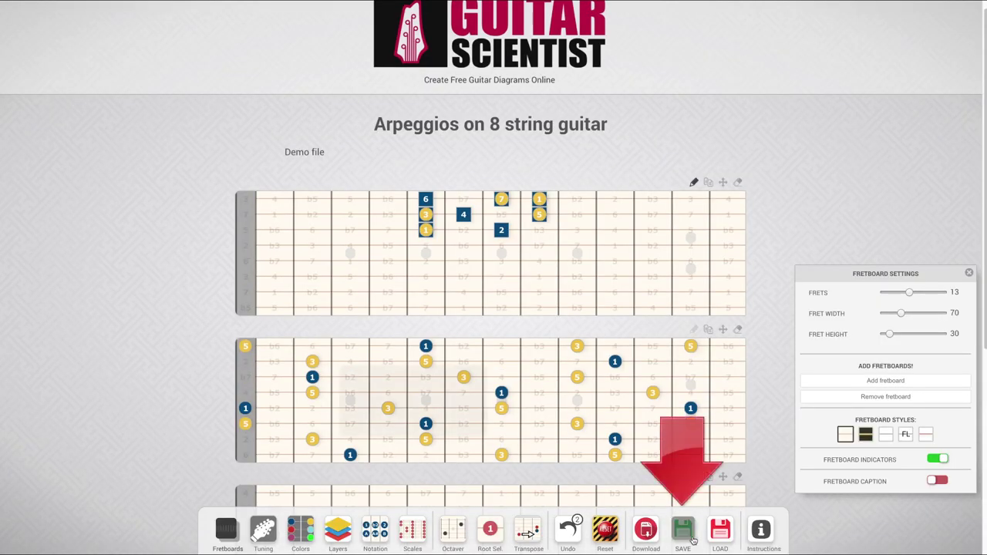
- Accept the terms and save the diagram online
{"action": "left_click", "coordinate": [683, 529]}
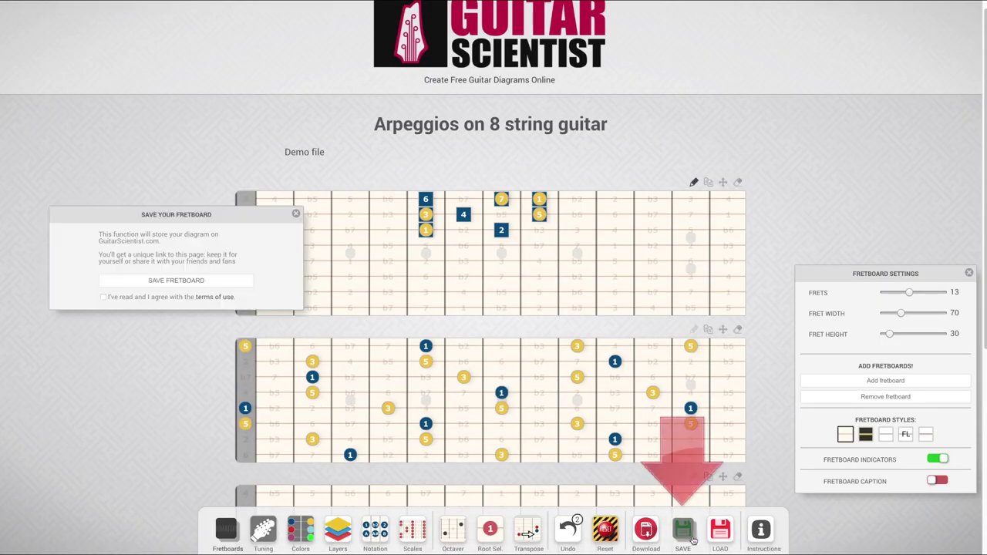
{"action": "scroll", "coordinate": [717, 442], "scroll_direction": "up", "scroll_amount": 1}
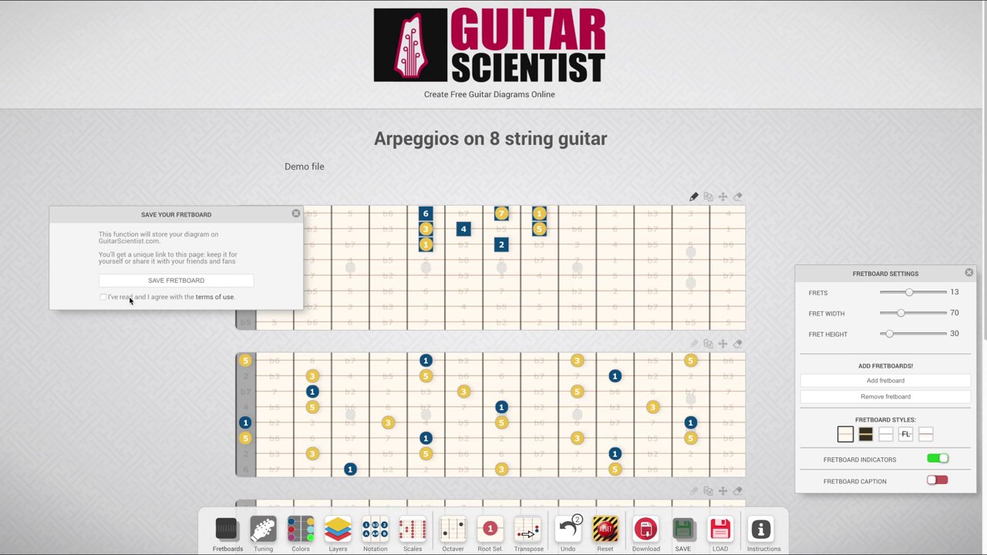
{"action": "left_click_drag", "start_coordinate": [160, 280], "coordinate": [166, 223]}
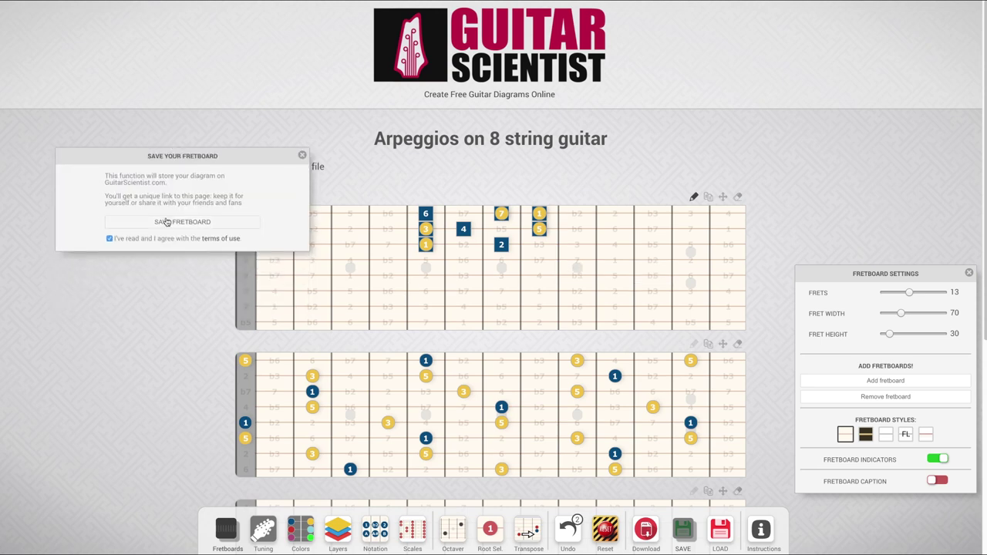
{"action": "left_click", "coordinate": [165, 225]}
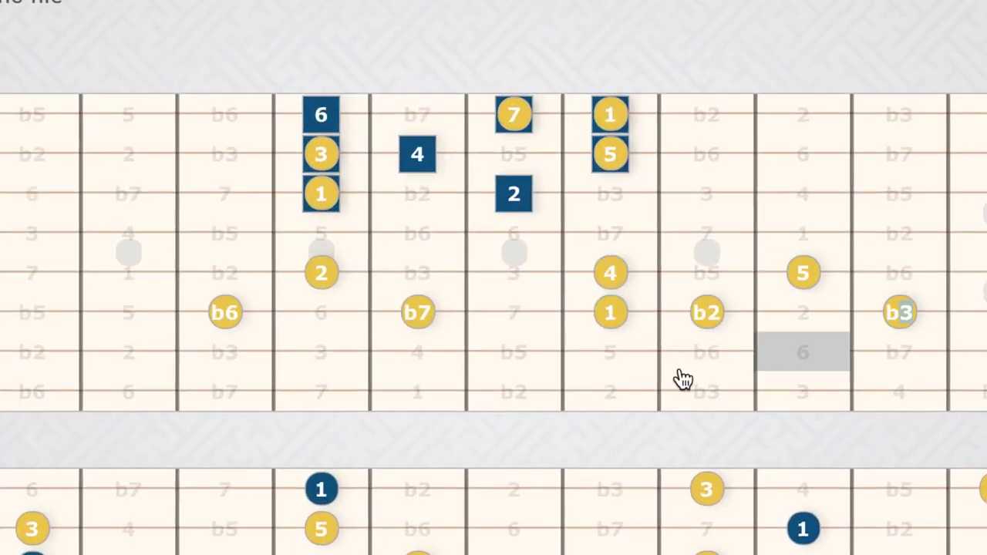
- Add eight more arpeggio note dots to the top fretboard
{"action": "left_click", "coordinate": [892, 330]}
{"action": "left_click", "coordinate": [225, 233]}
{"action": "left_click", "coordinate": [31, 312]}
{"action": "left_click", "coordinate": [128, 154]}
{"action": "left_click", "coordinate": [128, 233]}
{"action": "left_click", "coordinate": [224, 392]}
{"action": "left_click", "coordinate": [321, 312]}
{"action": "left_click", "coordinate": [320, 351]}
- Save the updated diagram online again and close the save panel
{"action": "left_click", "coordinate": [685, 532]}
{"action": "left_click", "coordinate": [126, 182]}
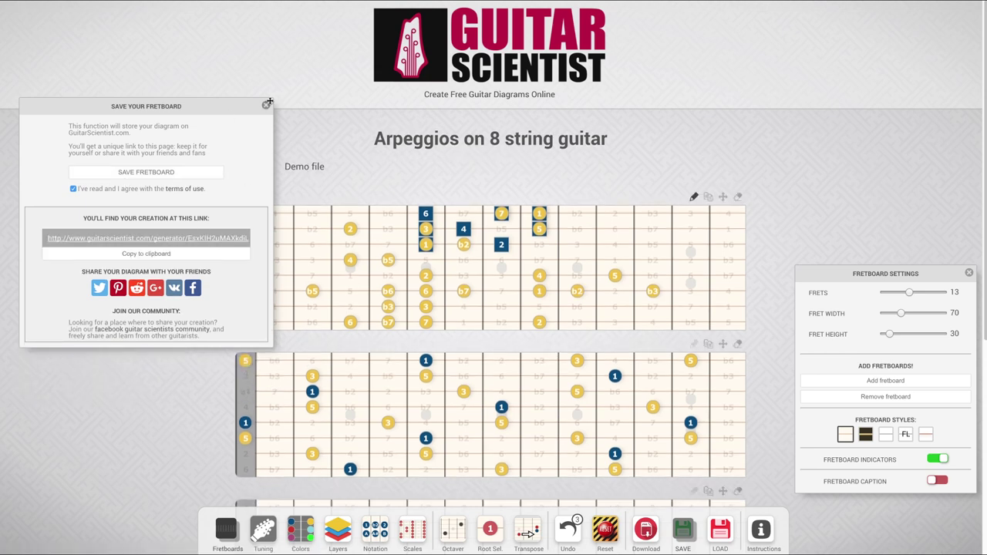
{"action": "left_click", "coordinate": [266, 105]}
- Load the earlier 'Arpeggios on 8 string guitar' save, close the help panel, and reopen recent saves
{"action": "left_click", "coordinate": [720, 532]}
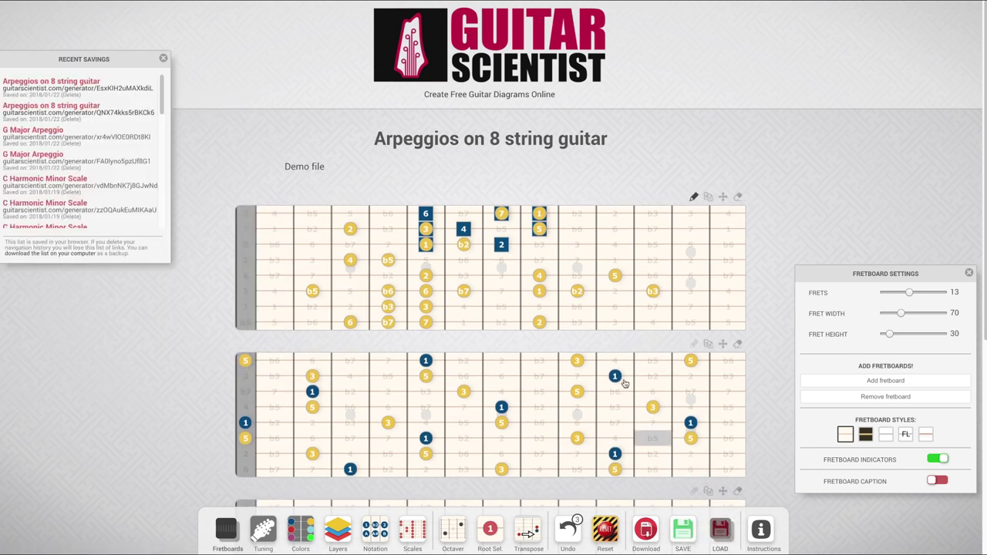
{"action": "left_click", "coordinate": [57, 108]}
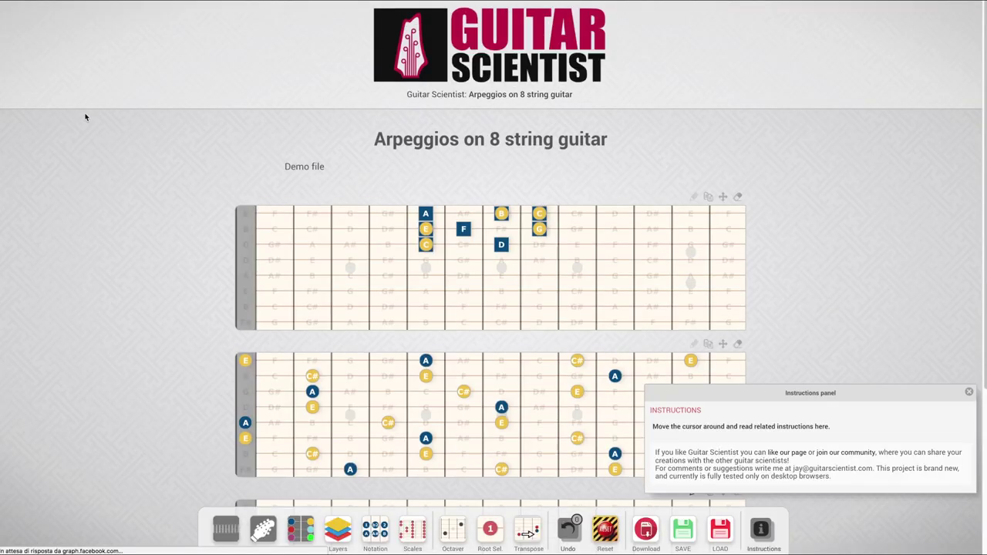
{"action": "scroll", "coordinate": [209, 194], "scroll_direction": "down", "scroll_amount": 1}
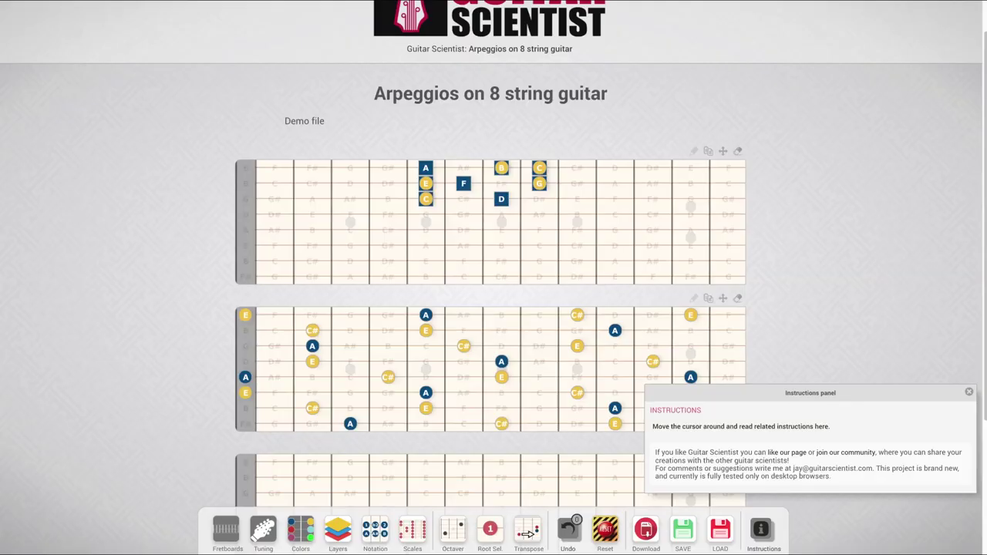
{"action": "left_click", "coordinate": [969, 393]}
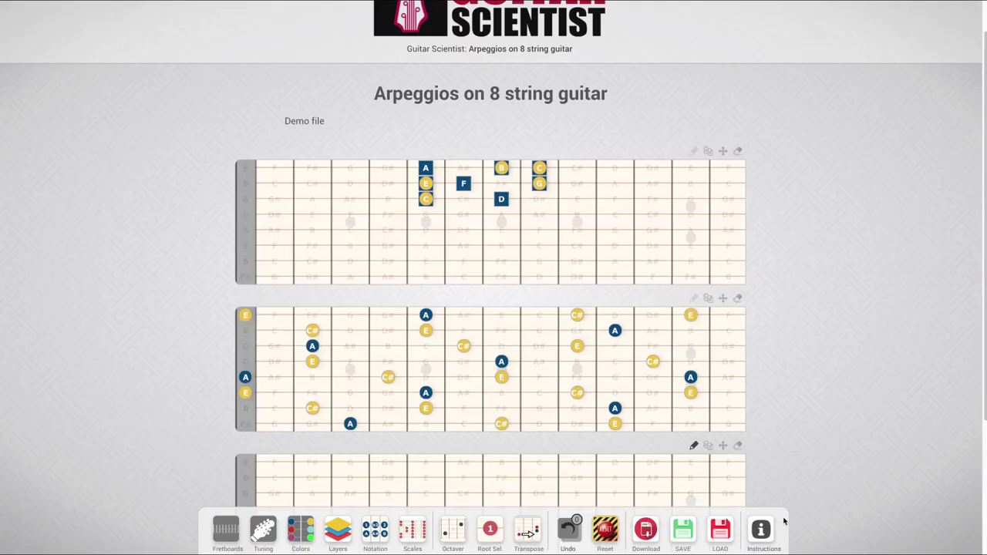
{"action": "left_click", "coordinate": [722, 531]}
{"action": "left_click_drag", "start_coordinate": [215, 85], "coordinate": [236, 154]}
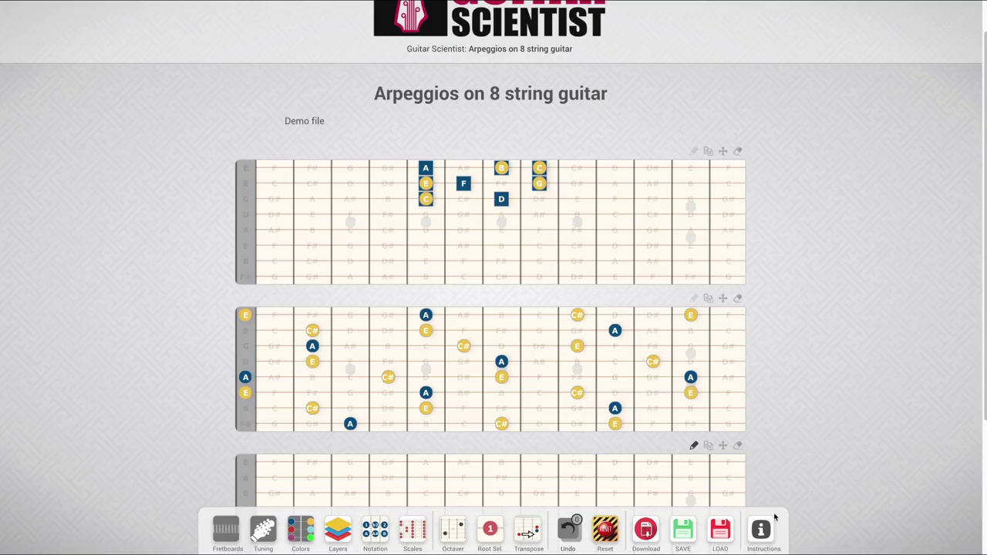
- Open the Instructions panel to read the toolbar help, ending on the Layers description
{"action": "left_click", "coordinate": [764, 528]}
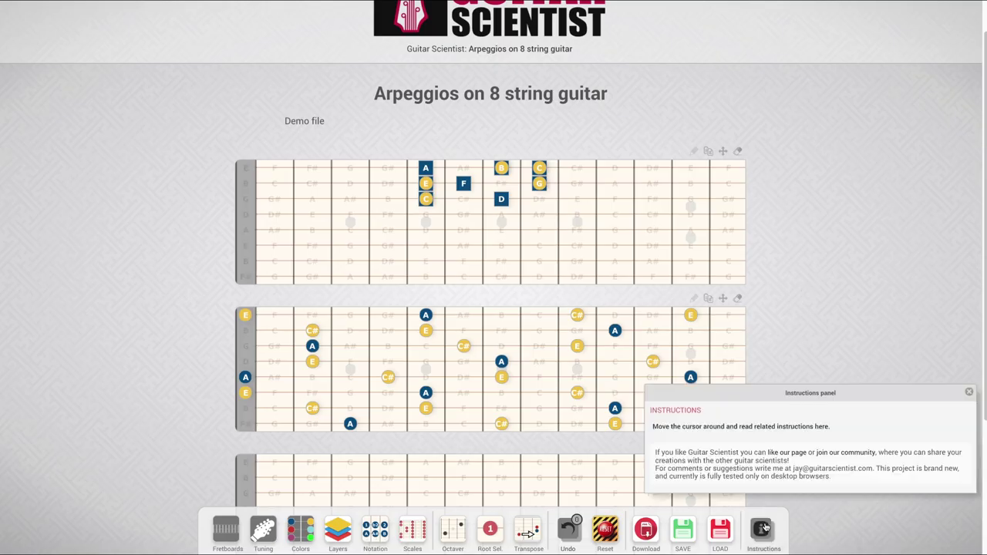
{"action": "mouse_move", "coordinate": [693, 532]}
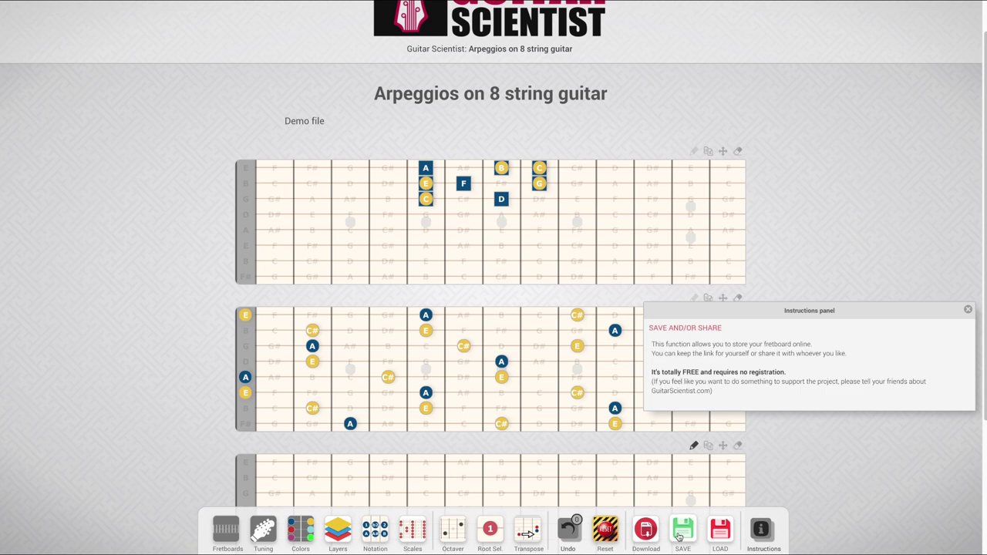
{"action": "mouse_move", "coordinate": [614, 538]}
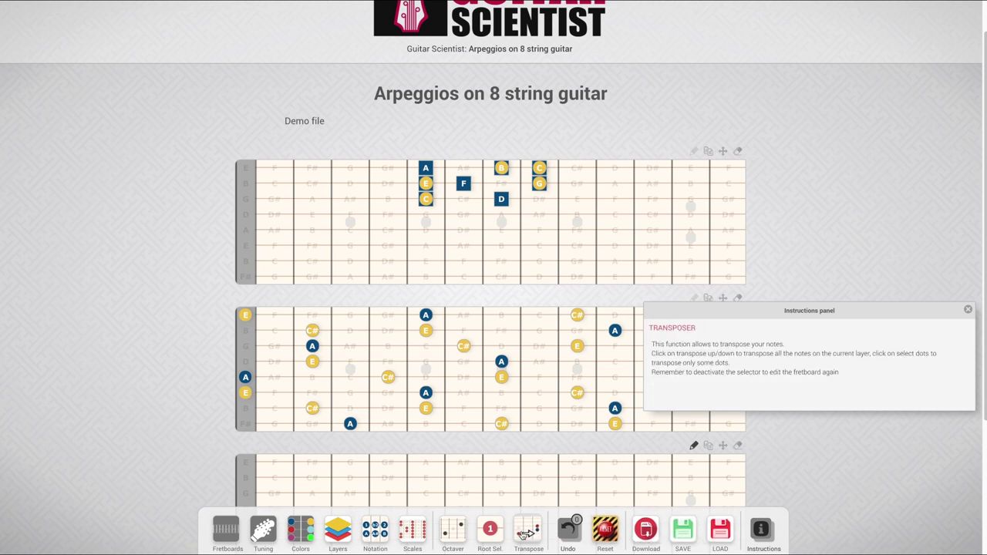
{"action": "mouse_move", "coordinate": [446, 539]}
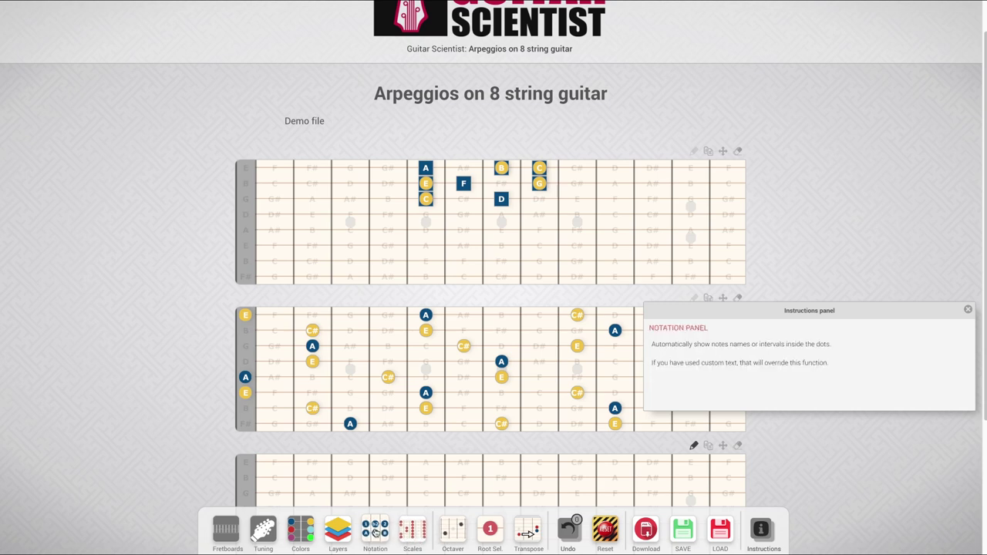
{"action": "left_click", "coordinate": [333, 532]}
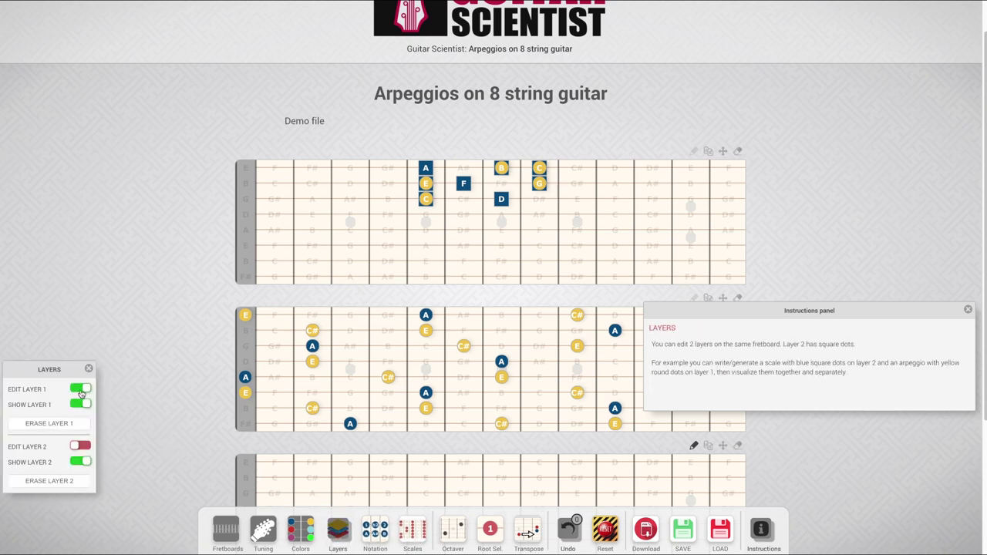